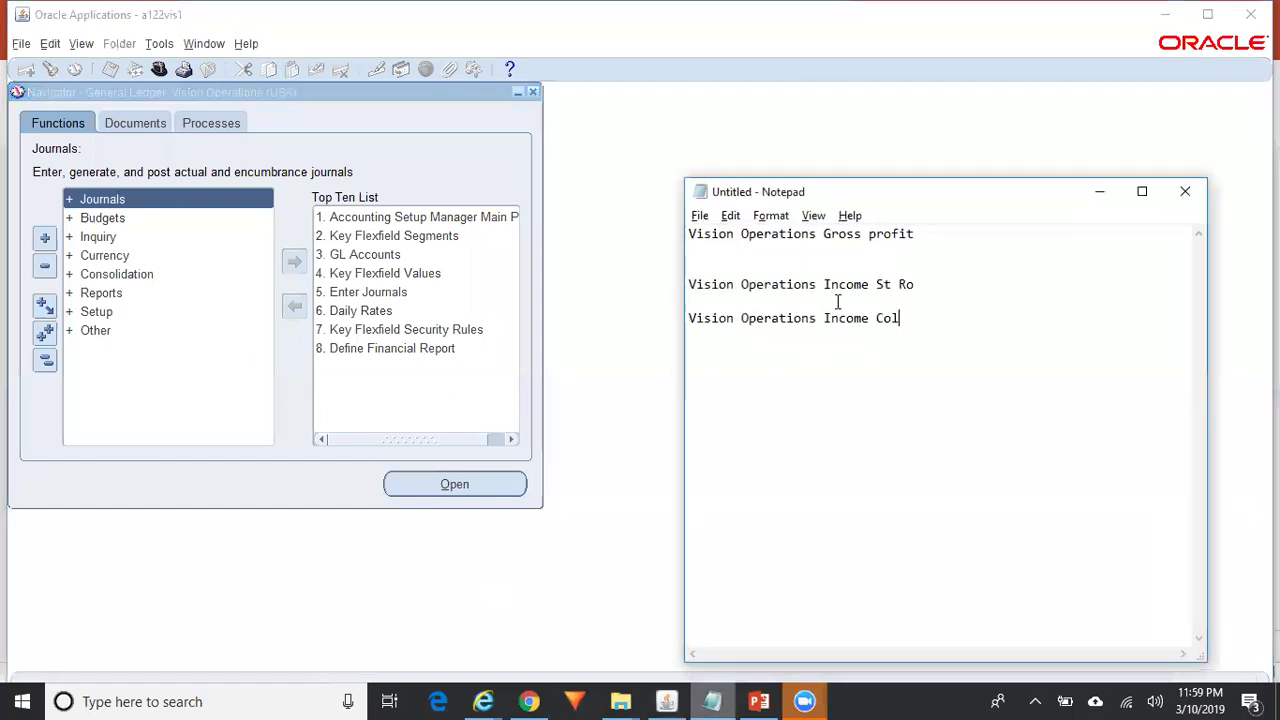
- Copy the report name "Vision Operations Gross profit" from the notes and open the form for defining financial reports in Oracle Applications
{"action": "left_click_drag", "start_coordinate": [928, 232], "coordinate": [676, 226]}
{"action": "key", "text": "ctrl+c"}
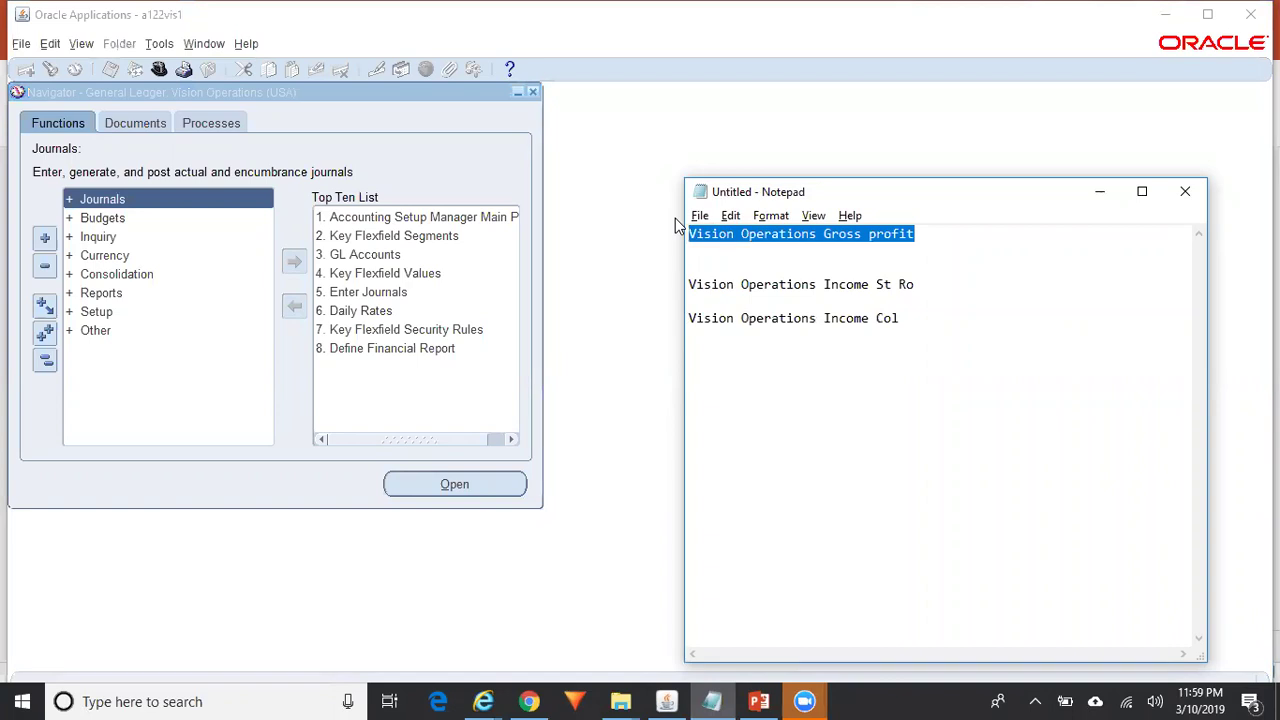
{"action": "double_click", "coordinate": [108, 293]}
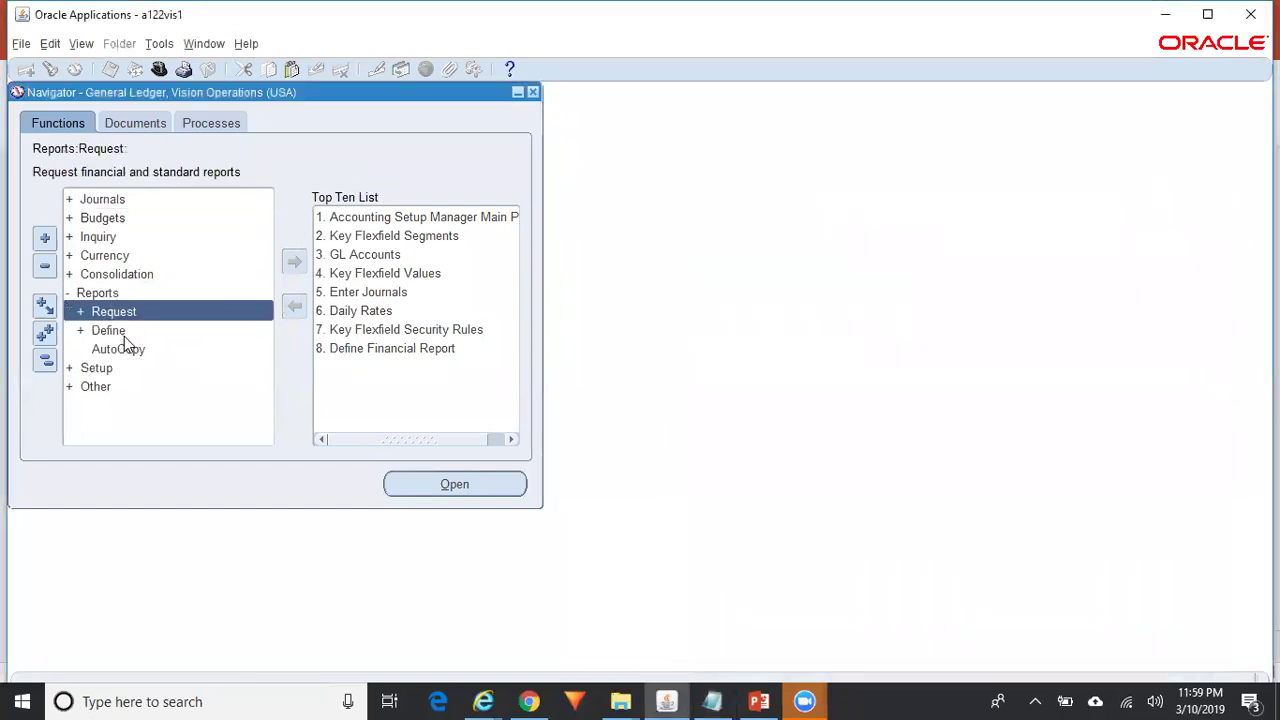
{"action": "left_click", "coordinate": [124, 332]}
{"action": "double_click", "coordinate": [124, 332]}
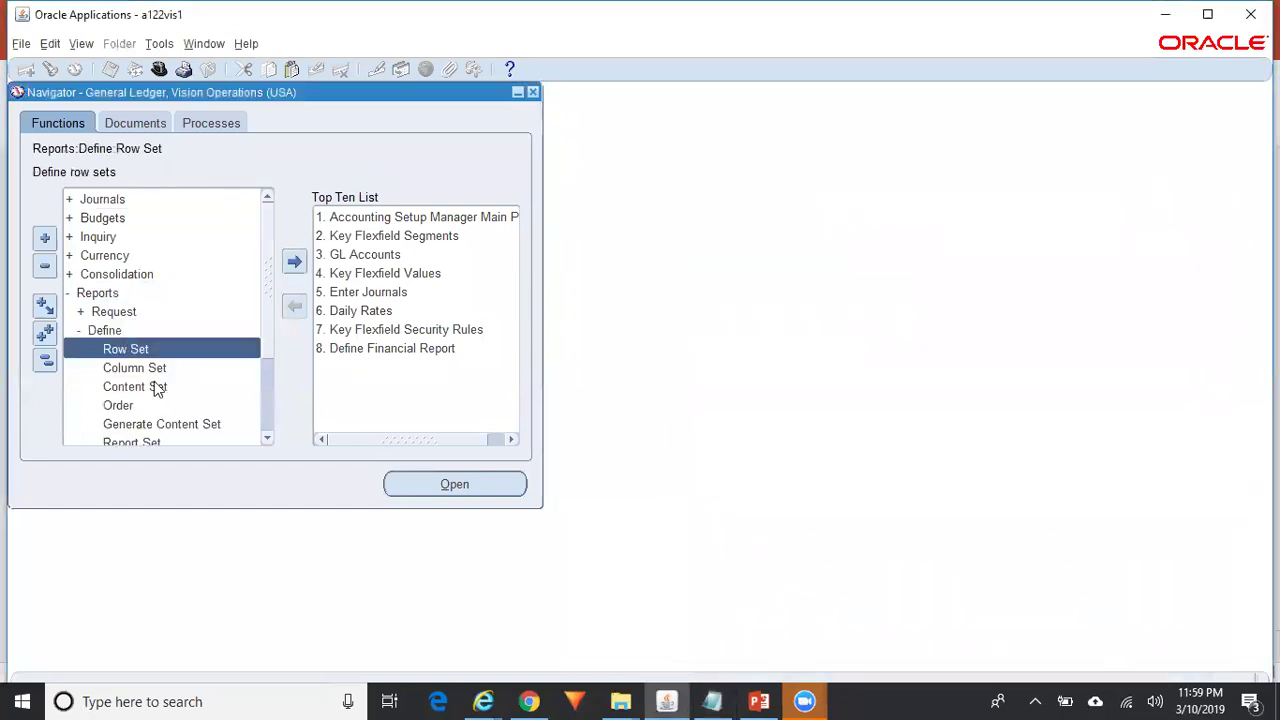
{"action": "left_click", "coordinate": [268, 440]}
{"action": "left_click", "coordinate": [268, 440]}
{"action": "double_click", "coordinate": [126, 443]}
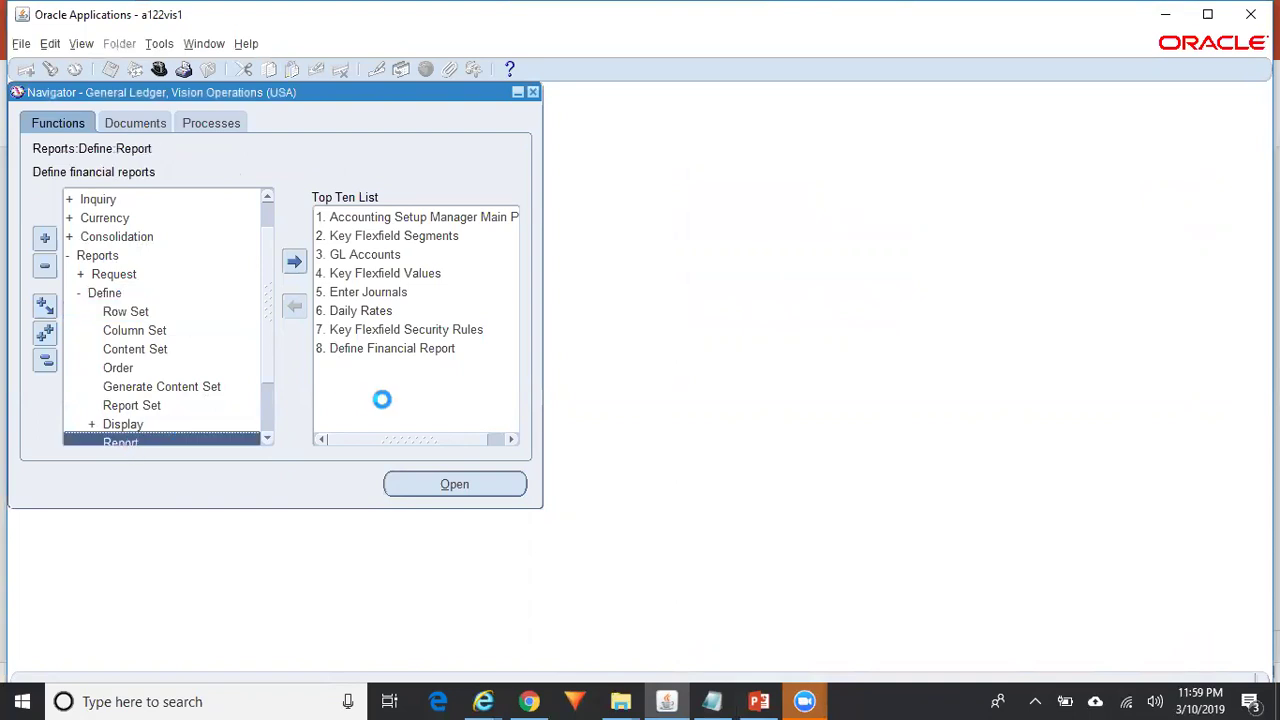
- Query the Vision Operations Gross profit report definition, check its row set, and close the form
{"action": "key", "text": "F11"}
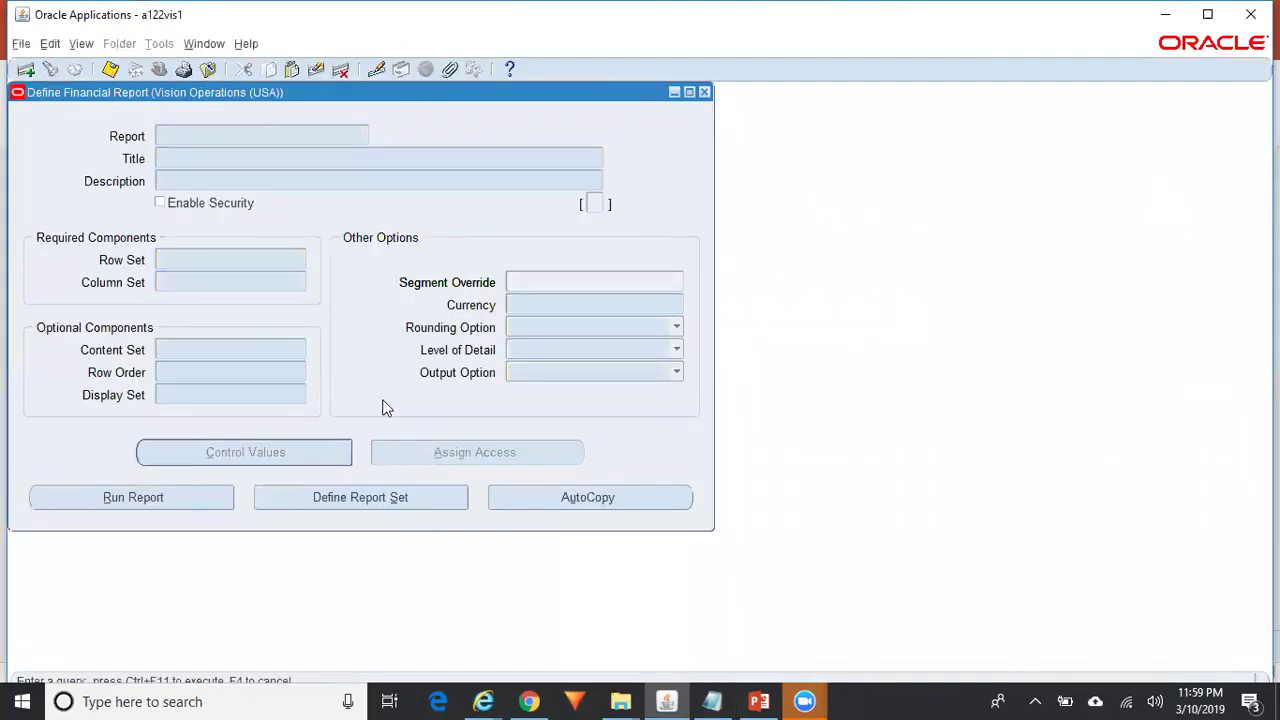
{"action": "key", "text": "ctrl+v"}
{"action": "key", "text": "ctrl+F11"}
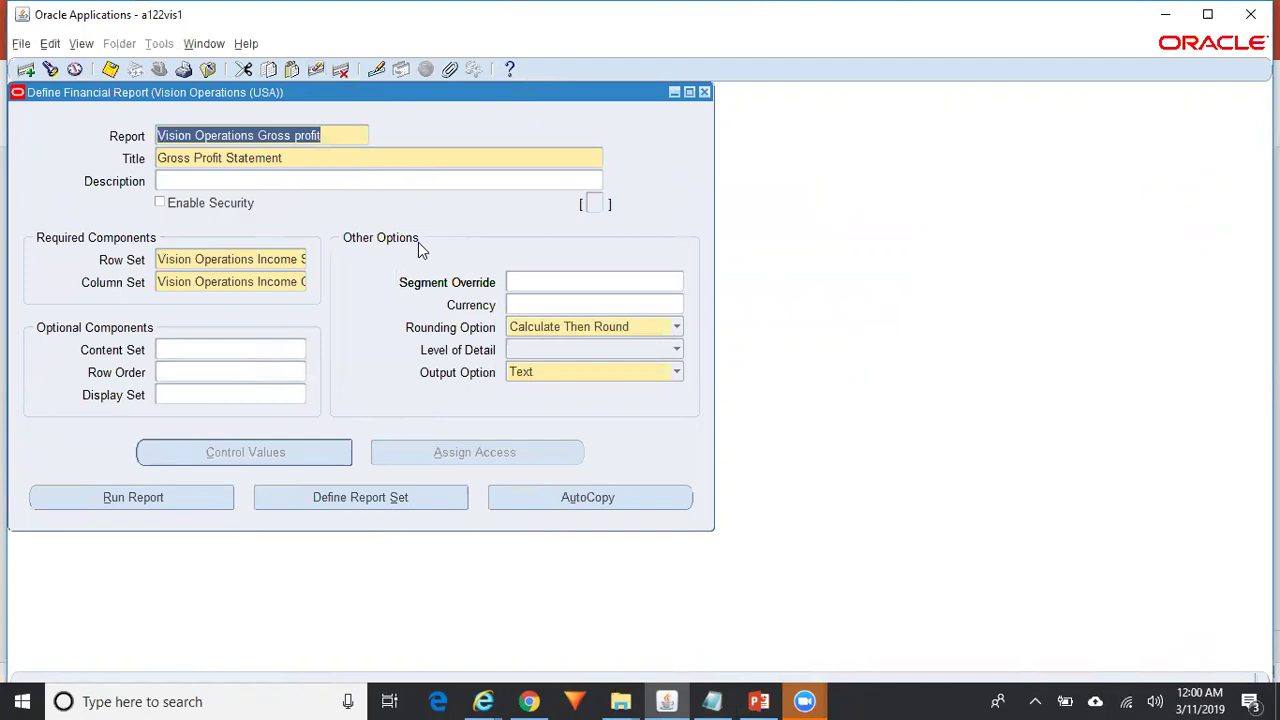
{"action": "left_click", "coordinate": [290, 262]}
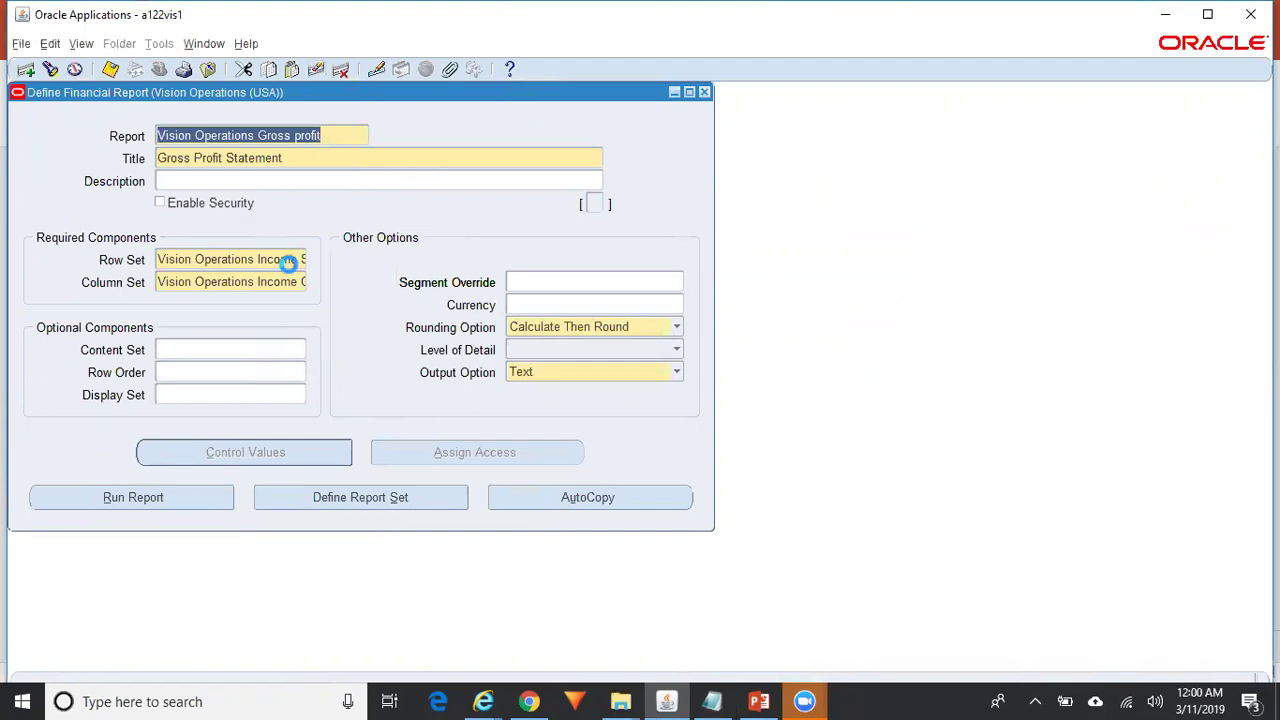
{"action": "left_click", "coordinate": [704, 92]}
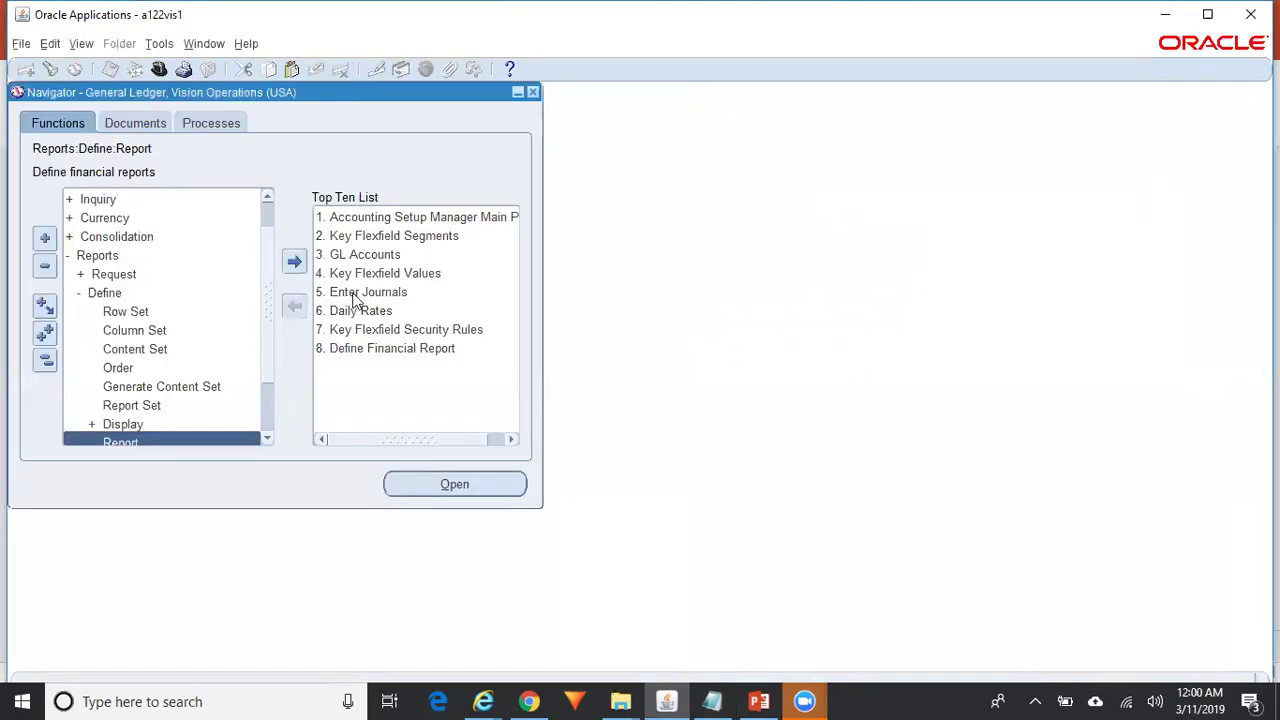
- Open the row set definition form and query the row set "Vision Operations Income St Ro"
{"action": "double_click", "coordinate": [140, 314]}
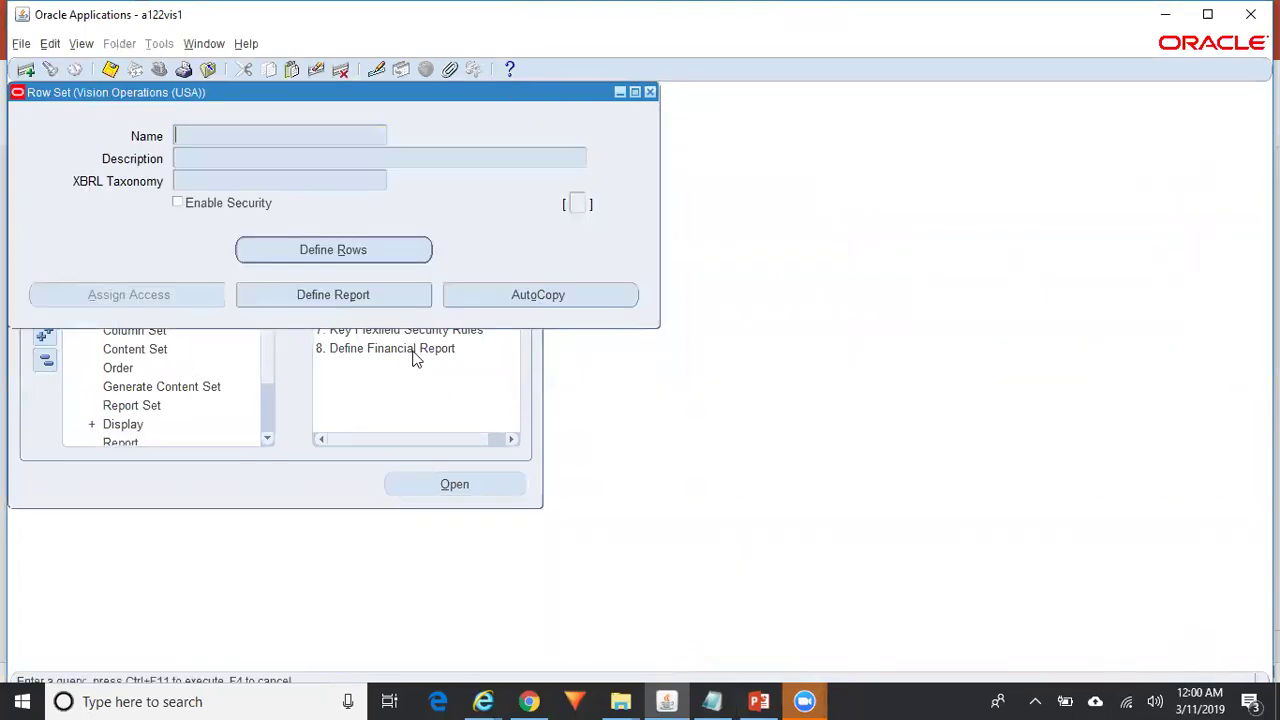
{"action": "type", "text": "Vision Operations Income St Ro"}
{"action": "key", "text": "ctrl+F11"}
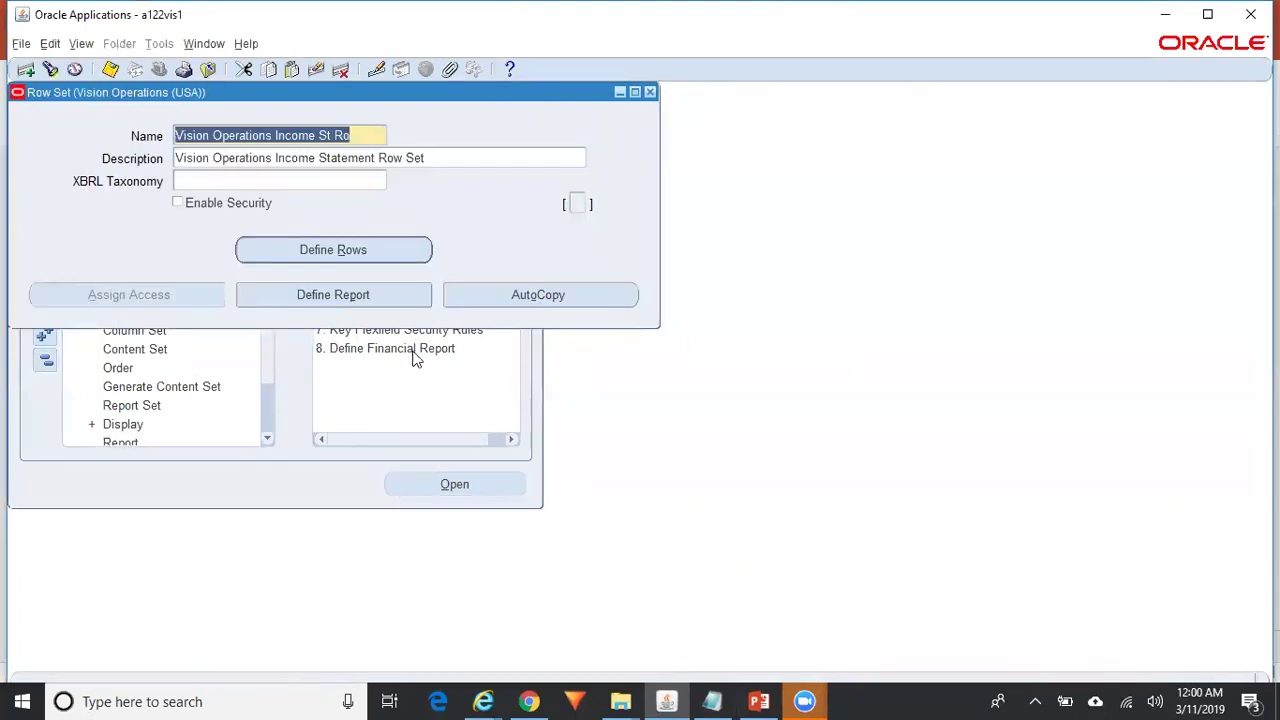
- Examine the row definitions of the Vision Operations Income St Ro row set, and close the row set forms
{"action": "left_click", "coordinate": [369, 253]}
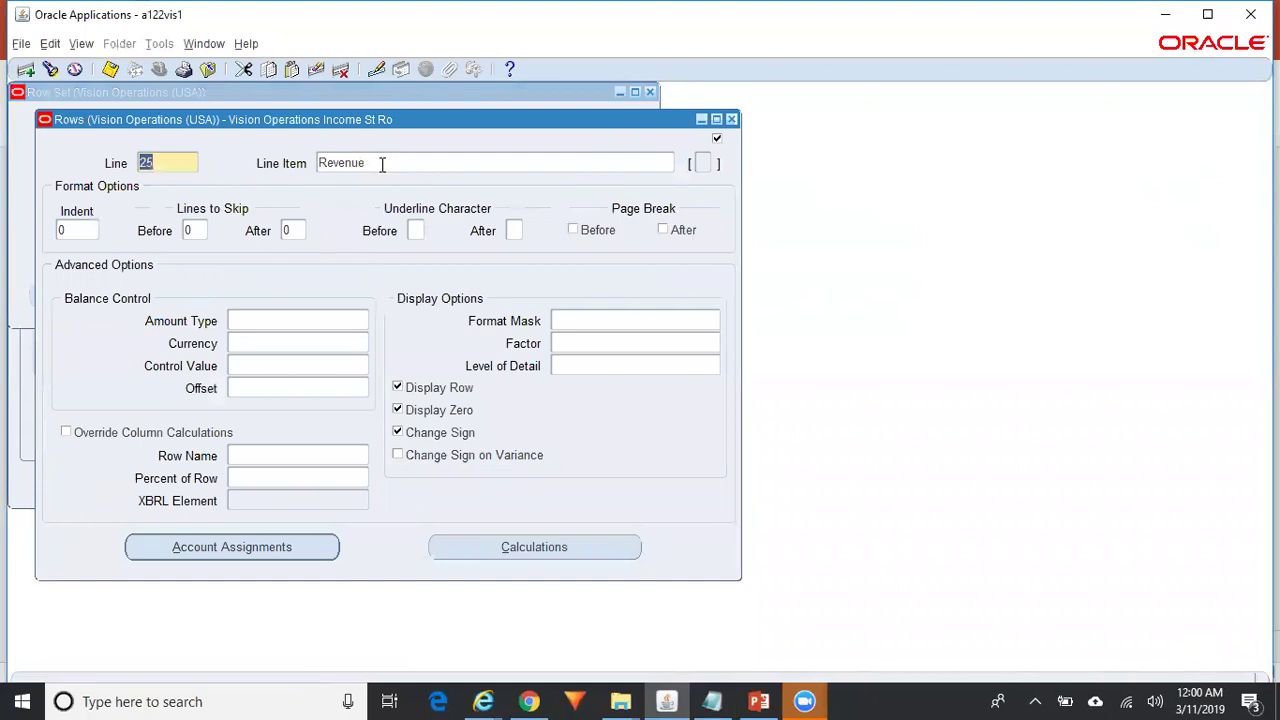
{"action": "key", "text": "Tab"}
{"action": "key", "text": "Down"}
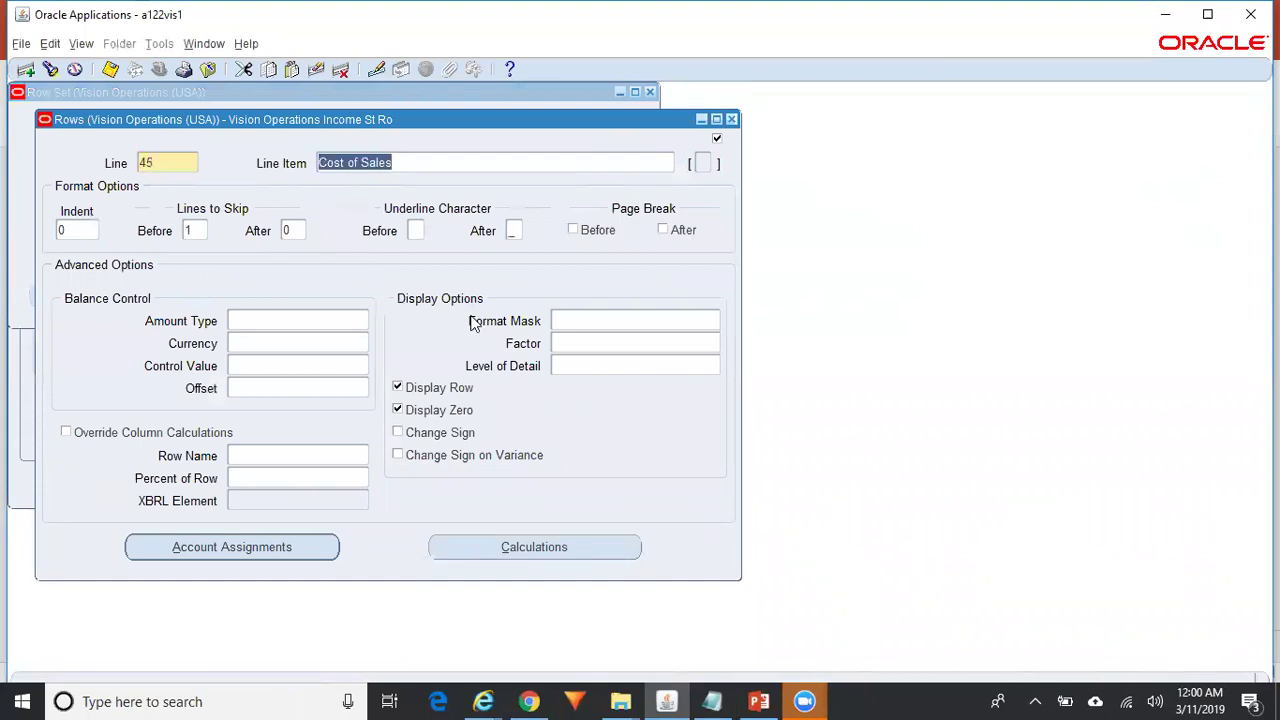
{"action": "key", "text": "Down"}
{"action": "left_click", "coordinate": [731, 119]}
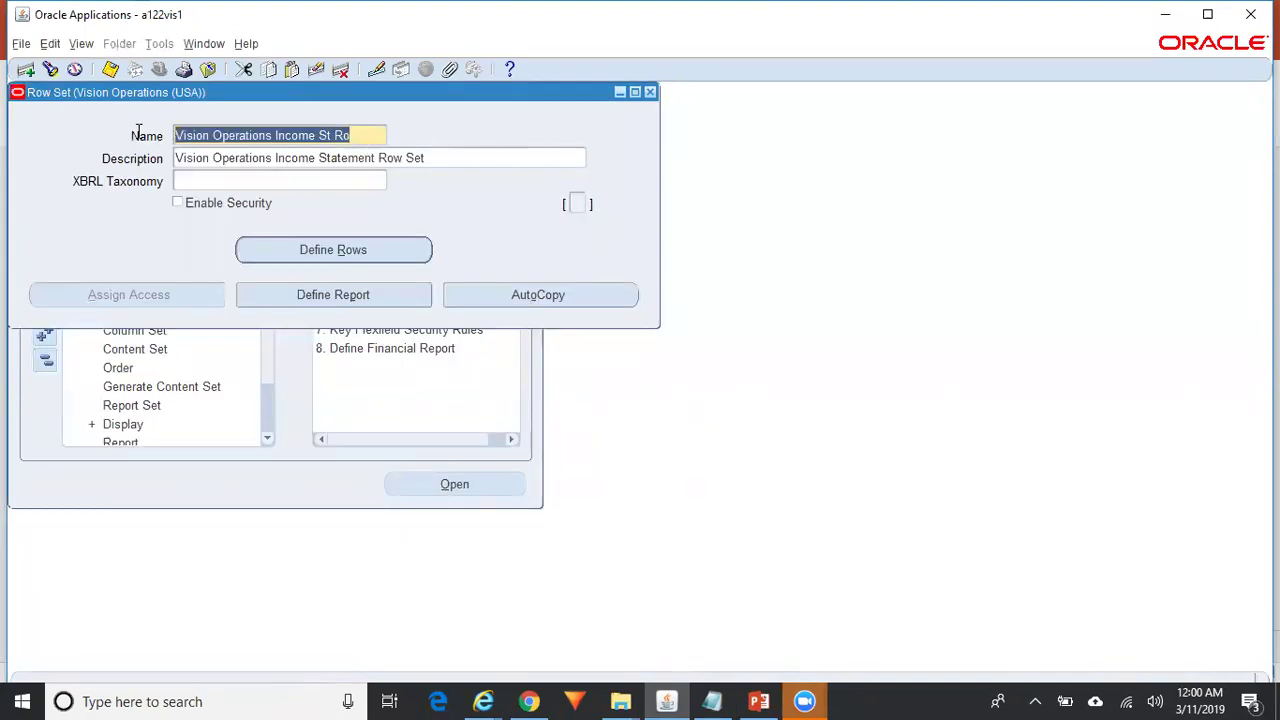
{"action": "left_click", "coordinate": [650, 92]}
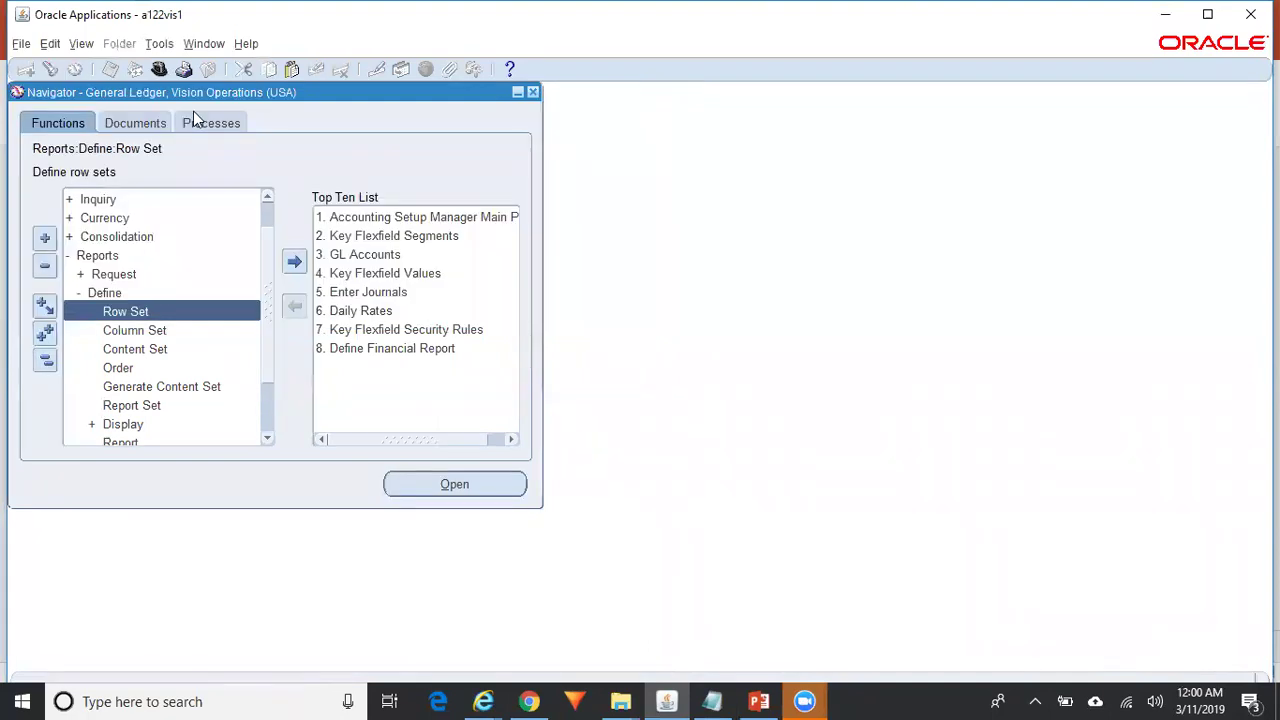
- Start a new request for the program "Program - Publish FSG Report", finding it with "Program%Publ%"
{"action": "left_click", "coordinate": [84, 45]}
{"action": "left_click", "coordinate": [106, 278]}
{"action": "left_click", "coordinate": [195, 530]}
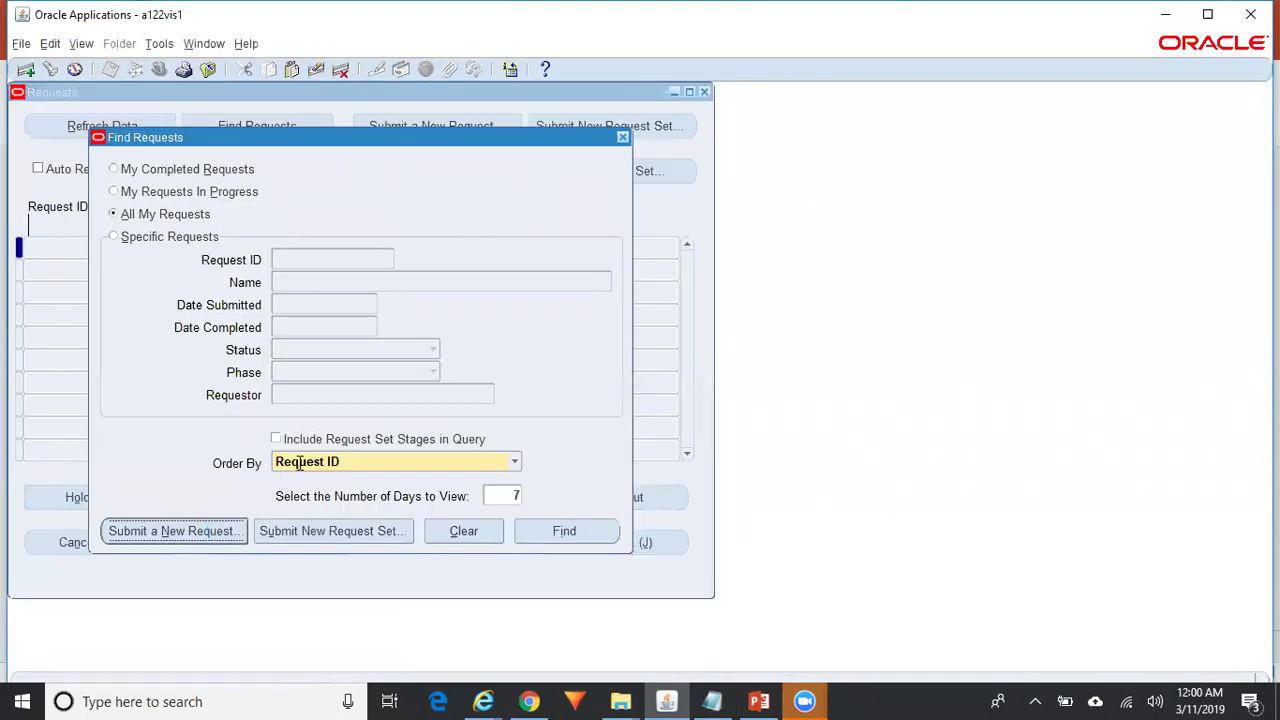
{"action": "type", "text": "Program"}
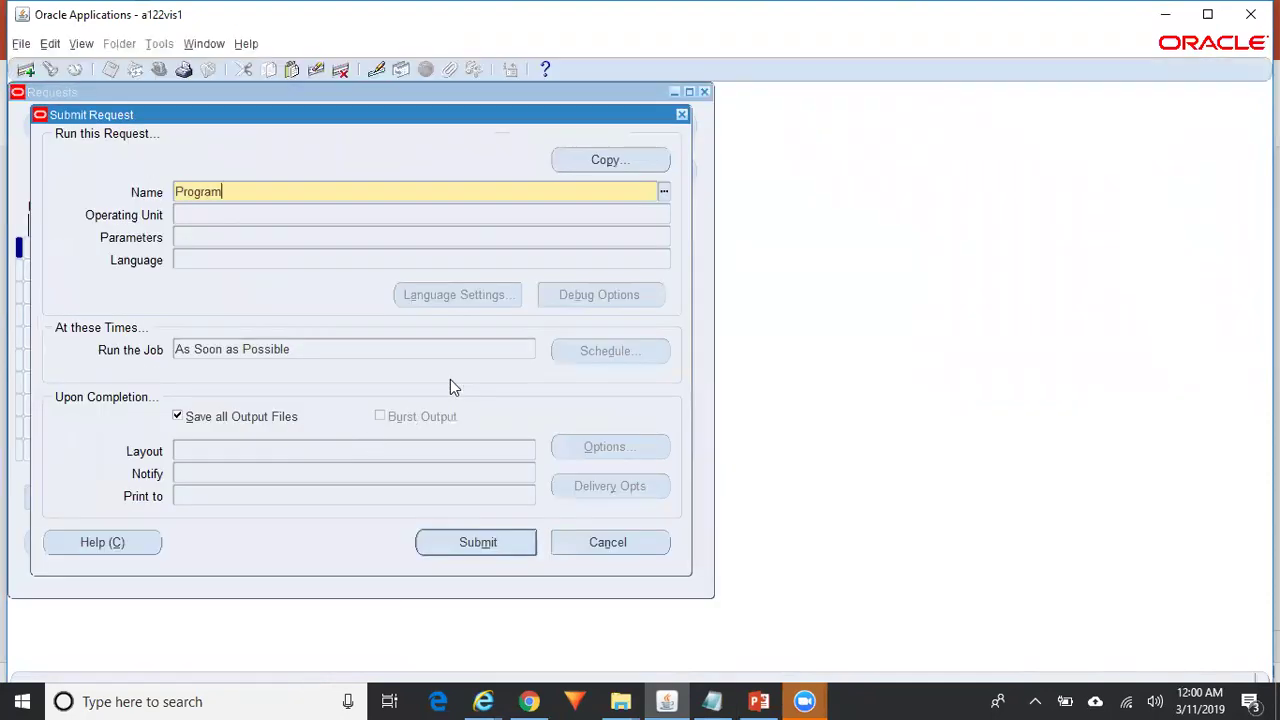
{"action": "type", "text": "%Publ%"}
{"action": "key", "text": "Tab"}
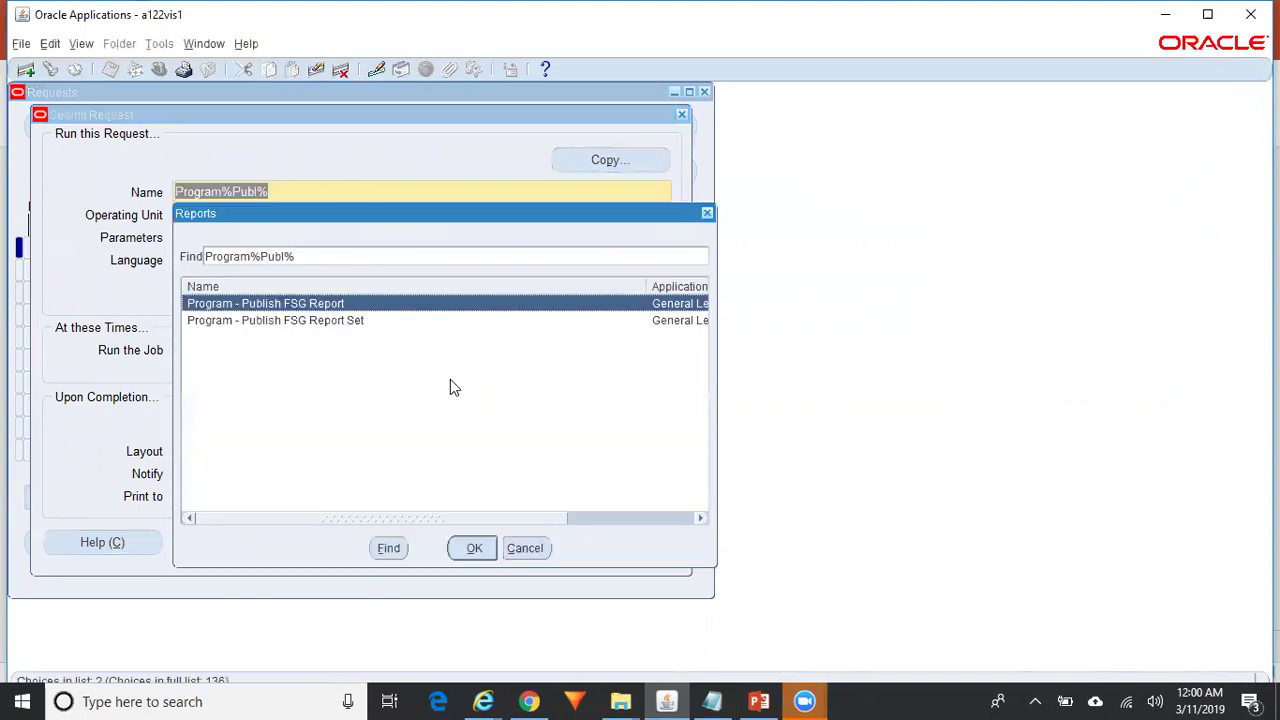
{"action": "key", "text": "Down"}
{"action": "key", "text": "Up"}
{"action": "key", "text": "Return"}
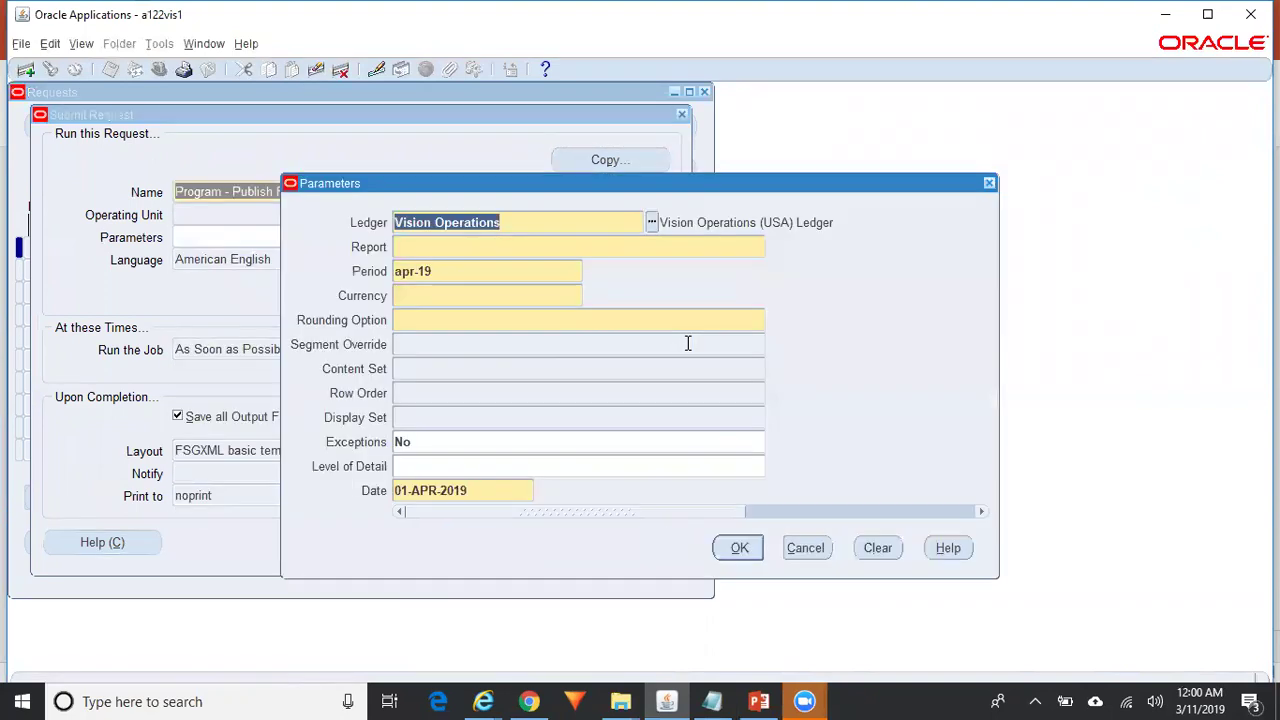
{"action": "left_click", "coordinate": [466, 246]}
{"action": "type", "text": "Vision Operations Income St Ro"}
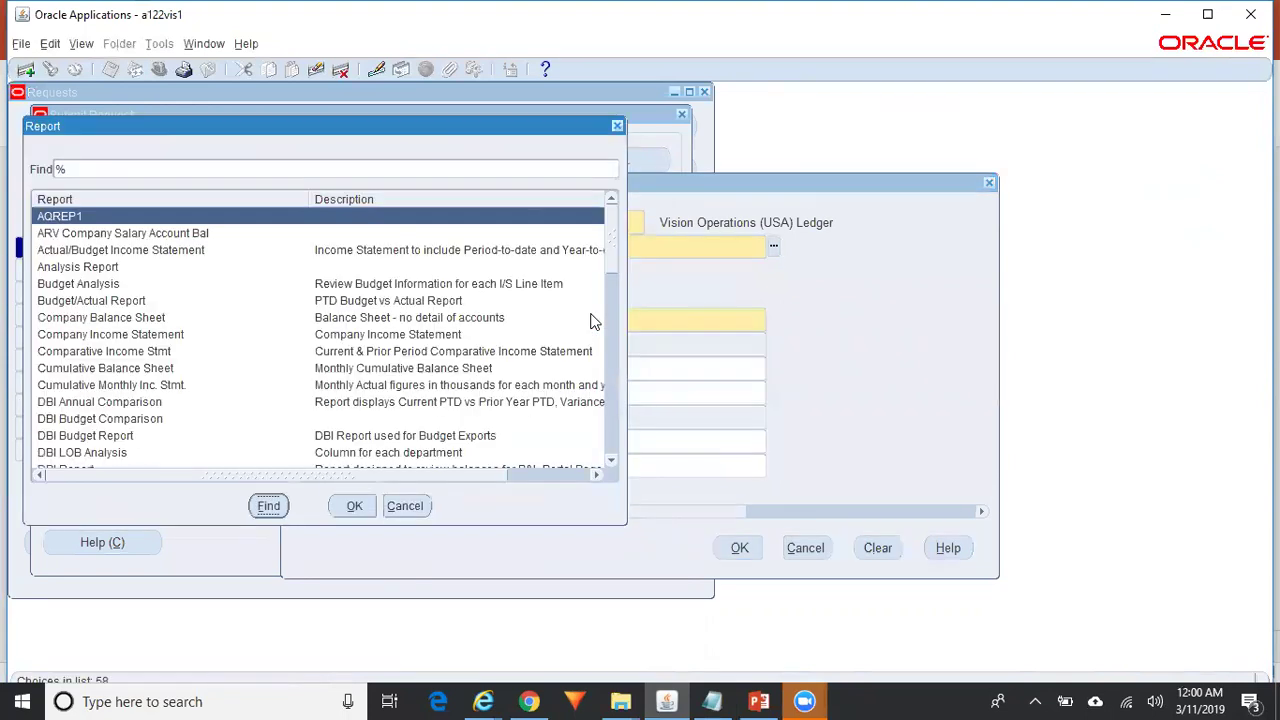
{"action": "left_click", "coordinate": [405, 505]}
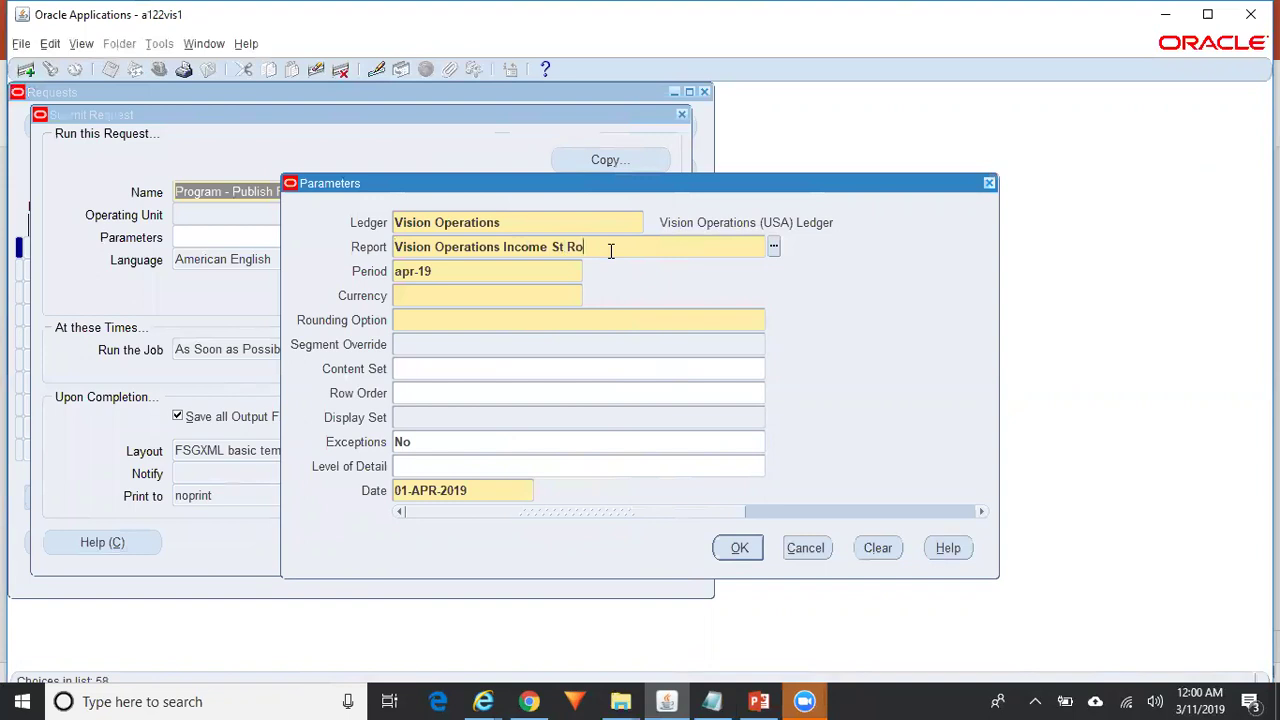
{"action": "key", "text": "shift+Home"}
{"action": "key", "text": "BackSpace"}
- Copy the report name from the notes, set the report parameter to Vision Operations Gross profit and the period to mar-19, and accept the parameters
{"action": "left_click", "coordinate": [714, 701]}
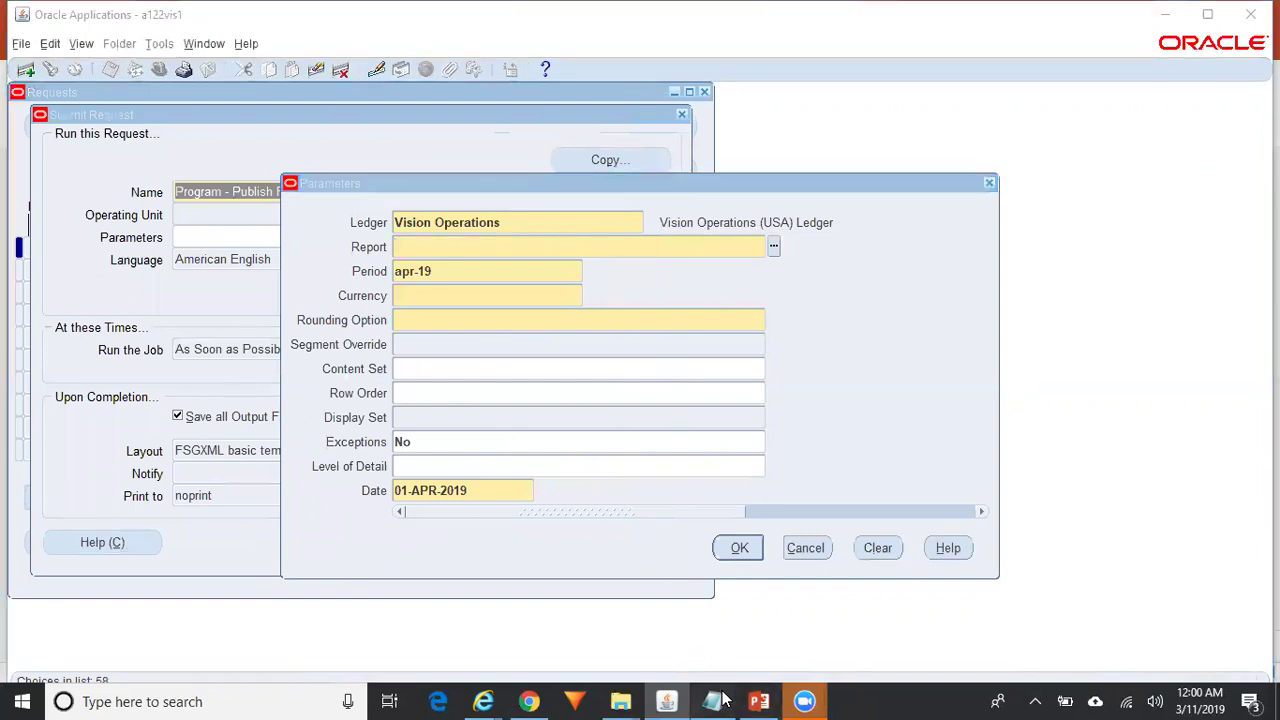
{"action": "key", "text": "ctrl+c"}
{"action": "key", "text": "alt+Tab"}
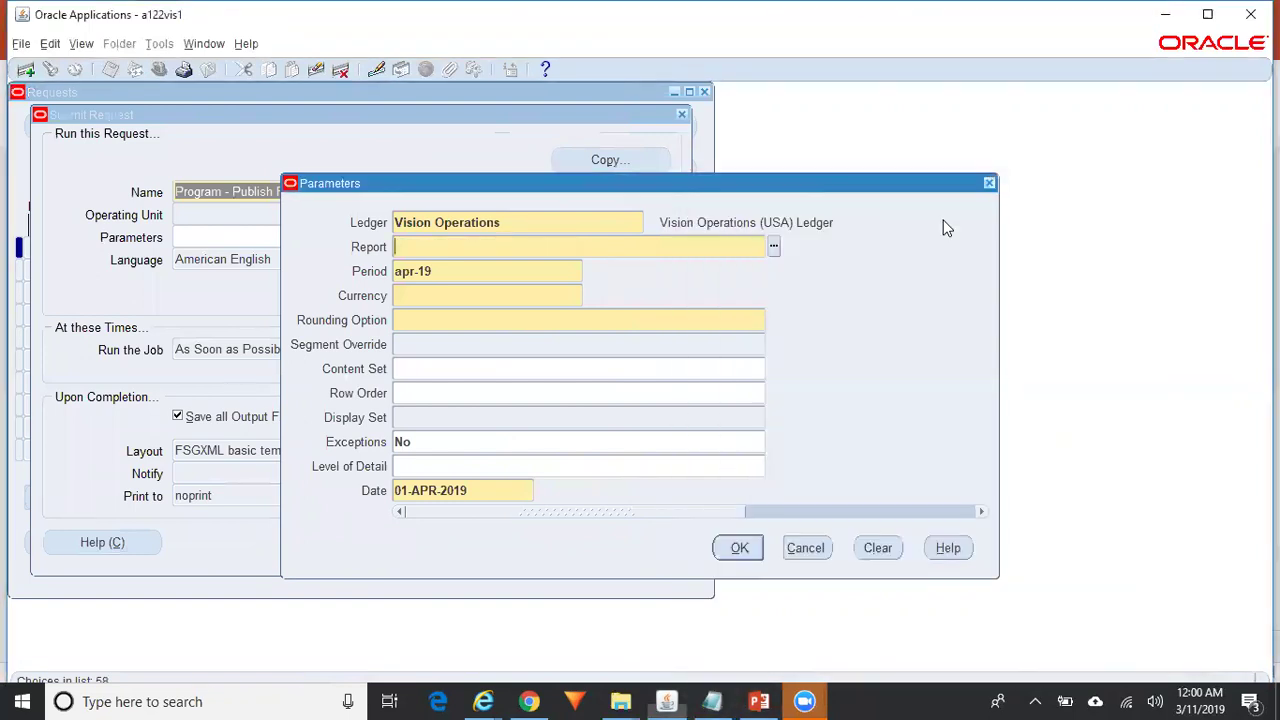
{"action": "key", "text": "ctrl+v"}
{"action": "key", "text": "Tab"}
{"action": "type", "text": "mar-19"}
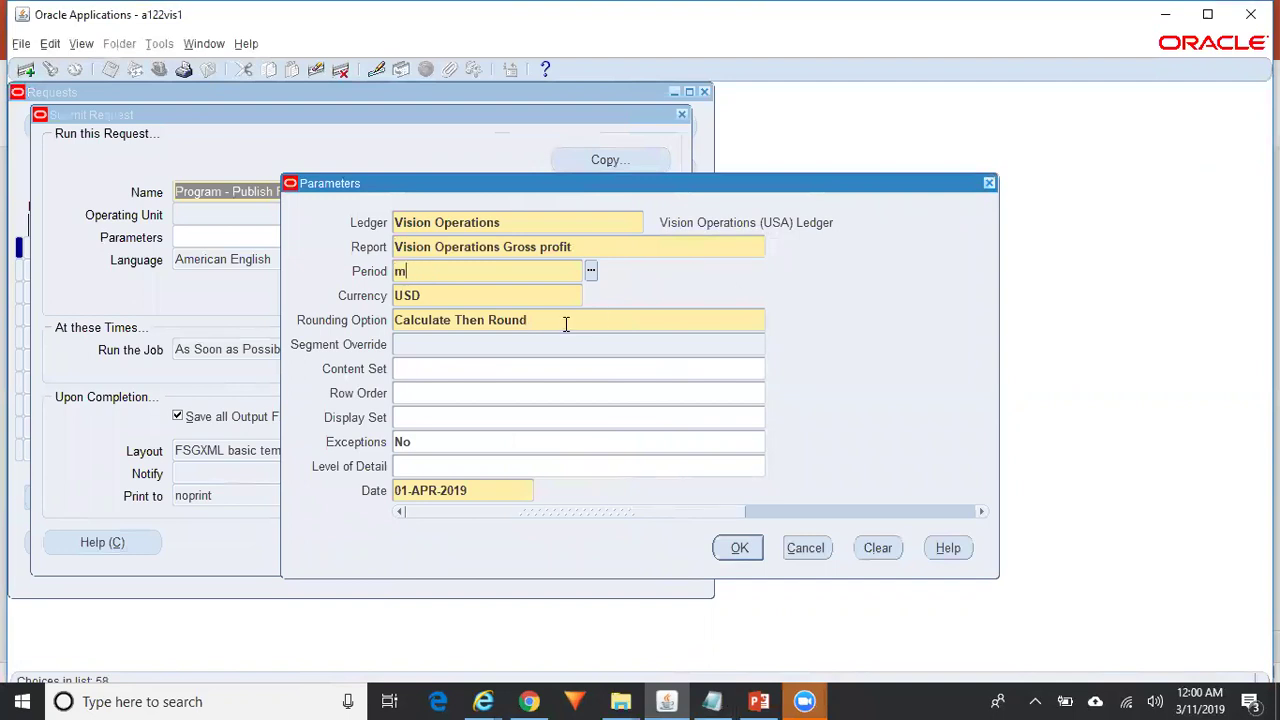
{"action": "key", "text": "Tab"}
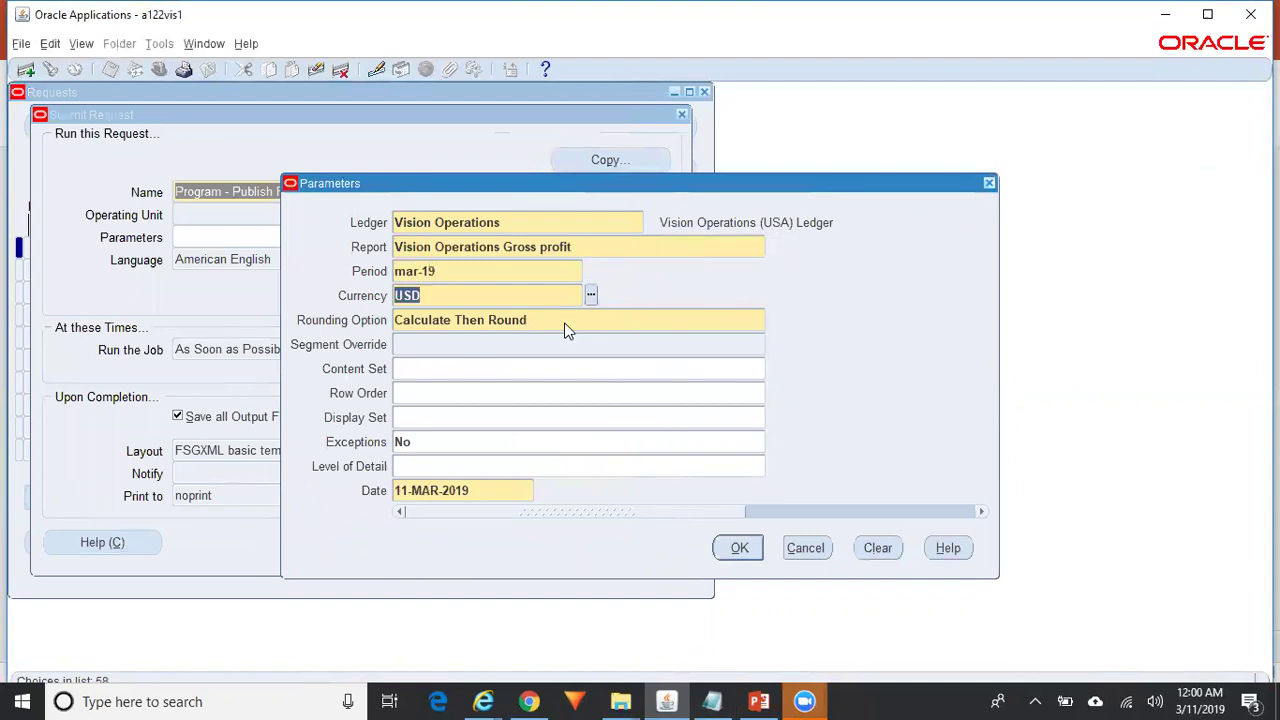
{"action": "left_click", "coordinate": [740, 548]}
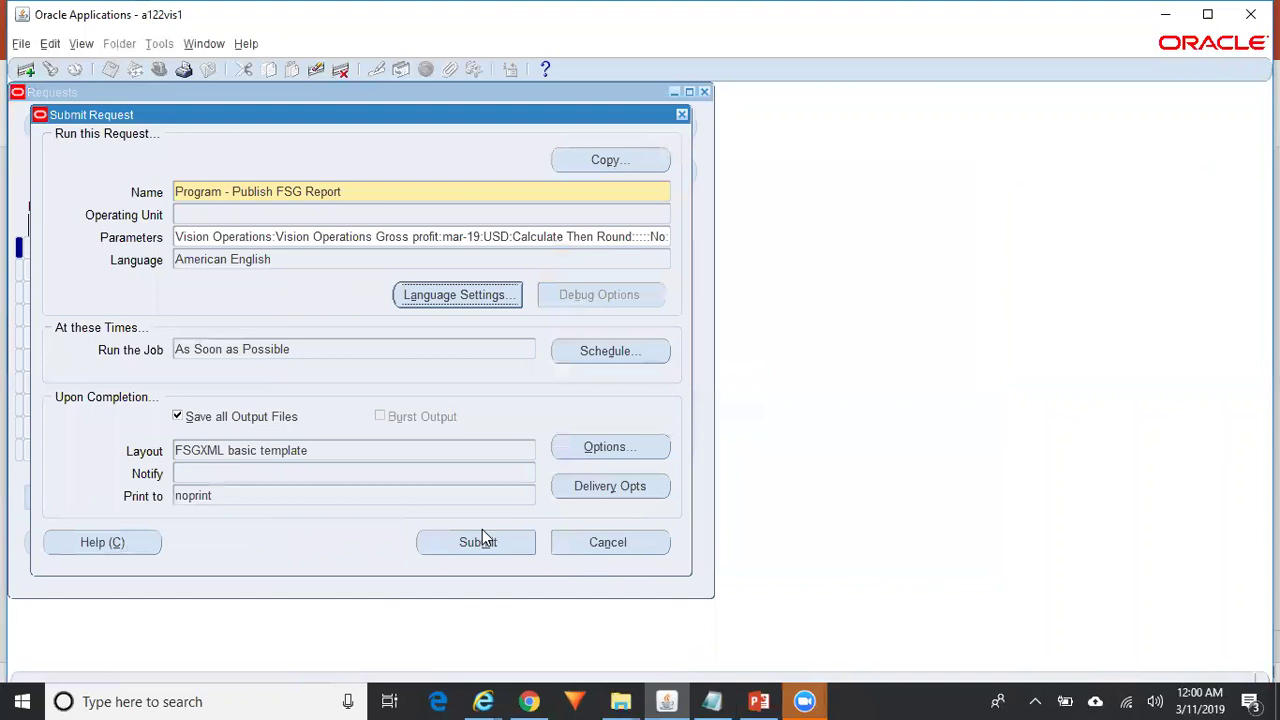
- Review the request's parameters and submit it, declining to submit another request
{"action": "left_click", "coordinate": [575, 237]}
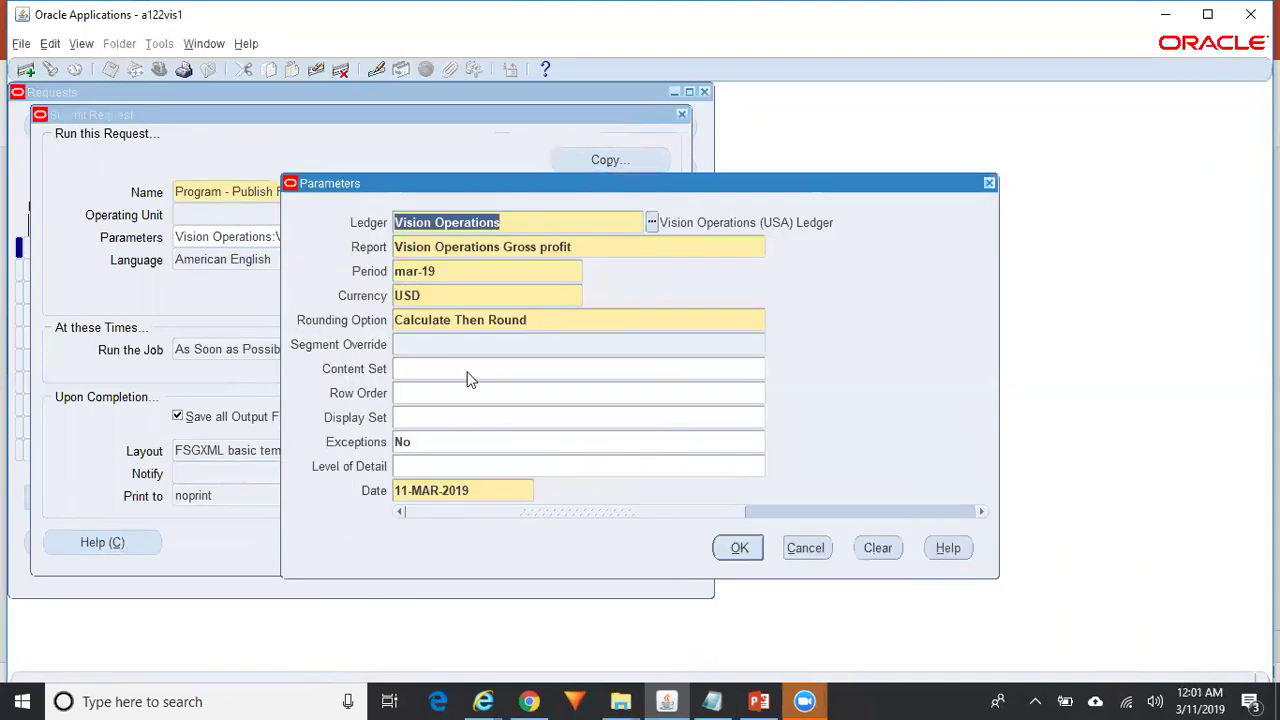
{"action": "left_click", "coordinate": [746, 548]}
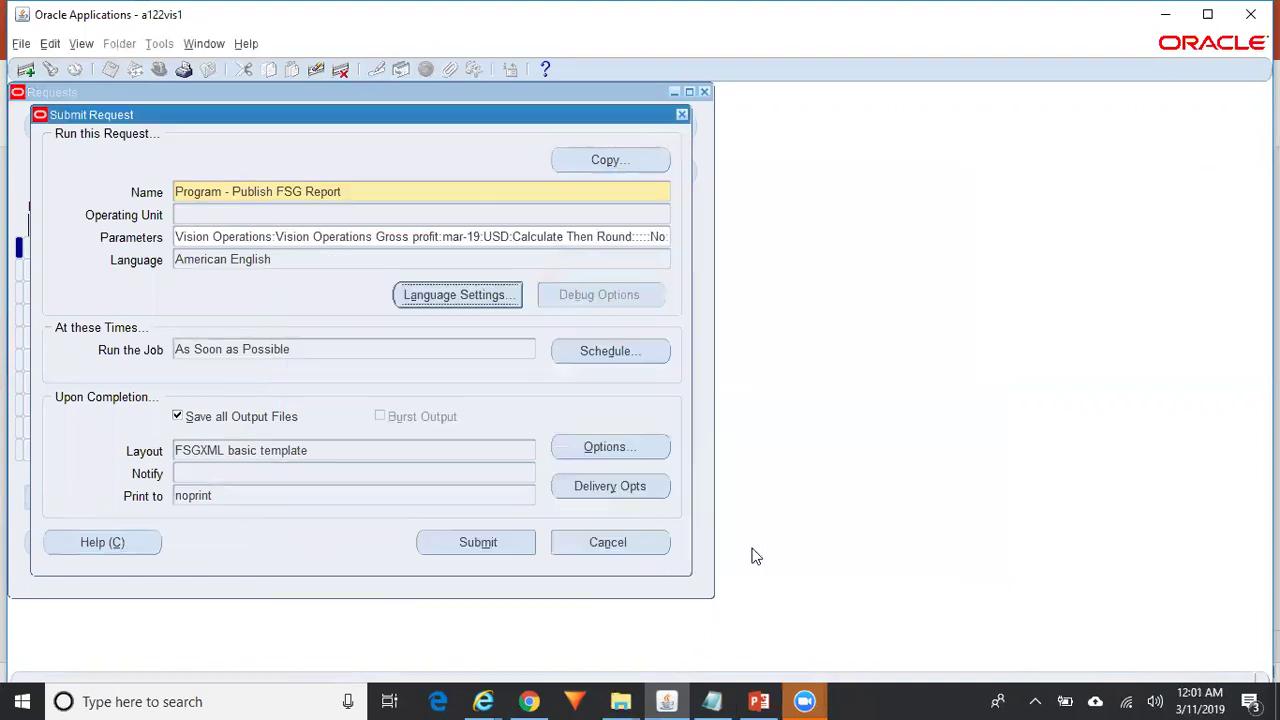
{"action": "left_click", "coordinate": [510, 542]}
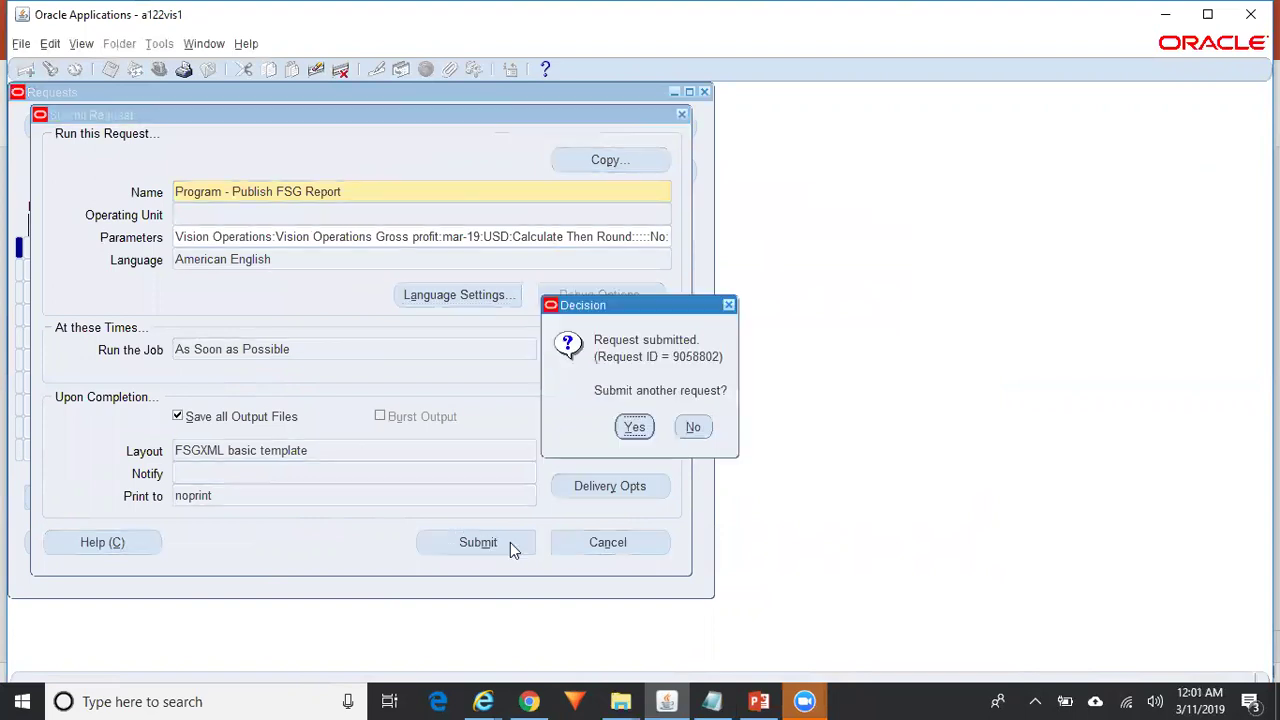
{"action": "left_click", "coordinate": [697, 427]}
- List all own requests and refresh the list until the new FSG report request is completed
{"action": "left_click", "coordinate": [566, 520]}
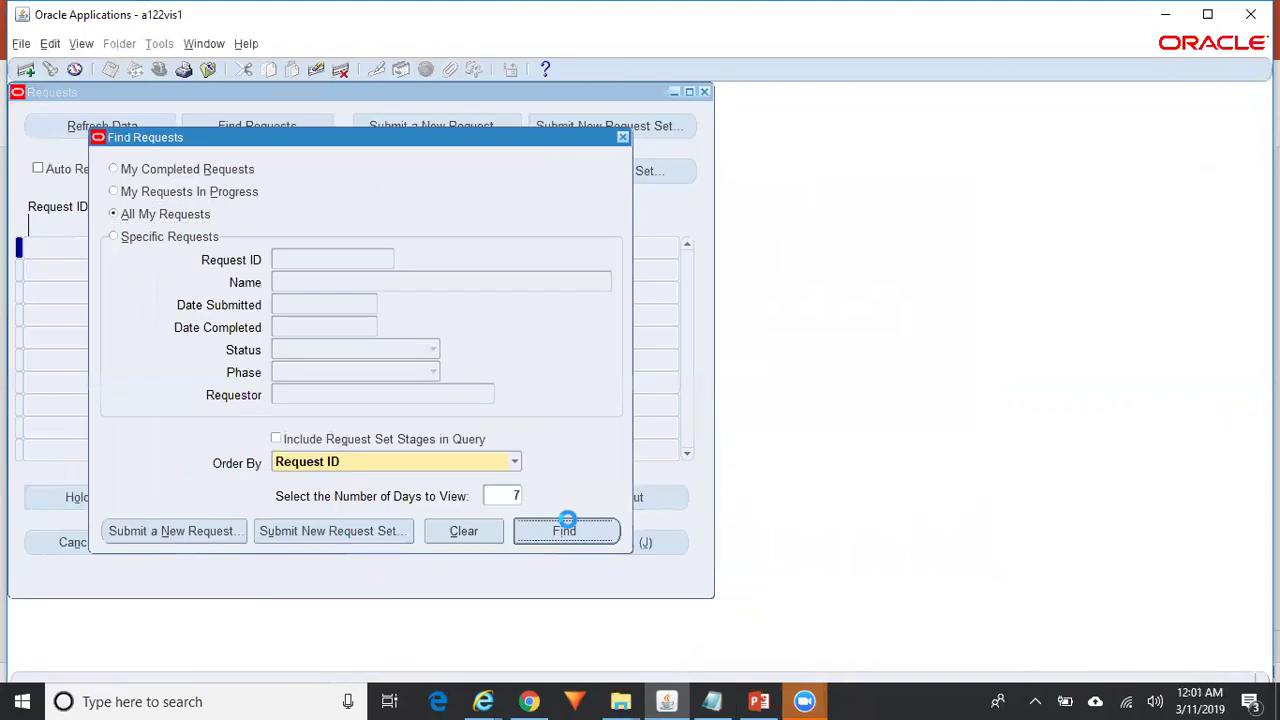
{"action": "left_click", "coordinate": [104, 128]}
{"action": "left_click", "coordinate": [102, 121]}
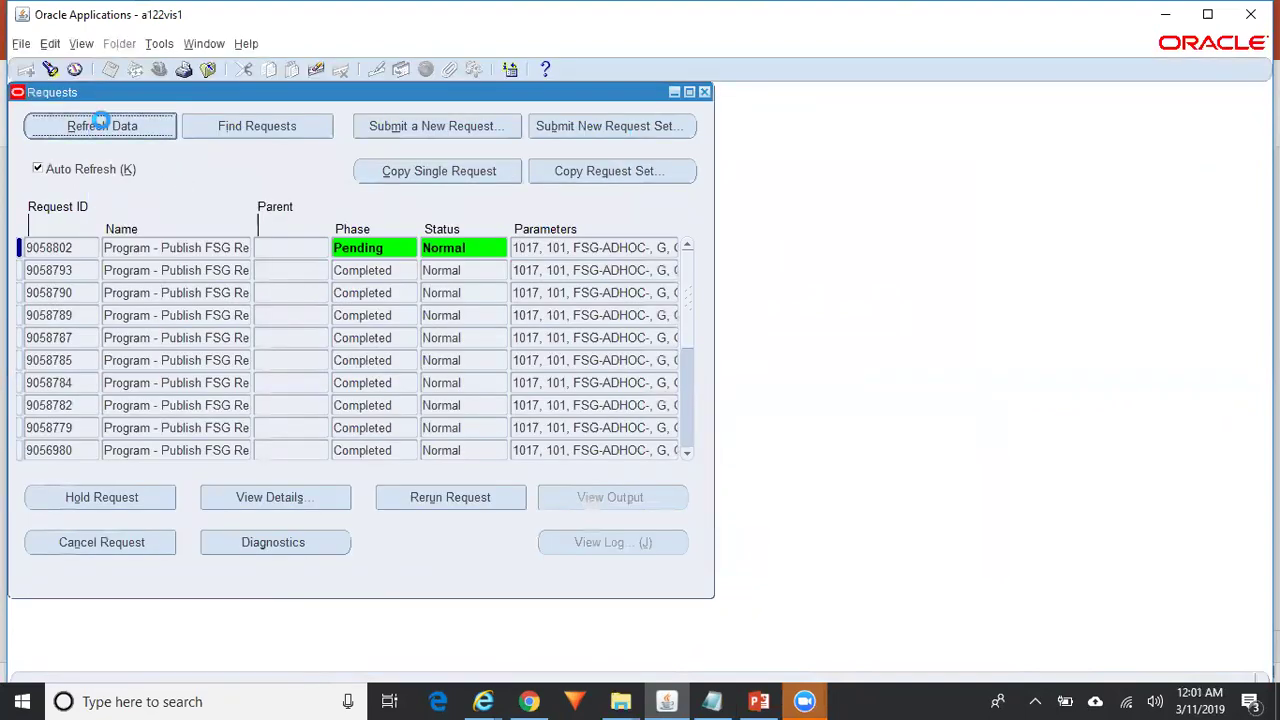
{"action": "left_click", "coordinate": [102, 120]}
{"action": "left_click", "coordinate": [102, 121]}
{"action": "left_click", "coordinate": [102, 121]}
{"action": "left_click", "coordinate": [102, 123]}
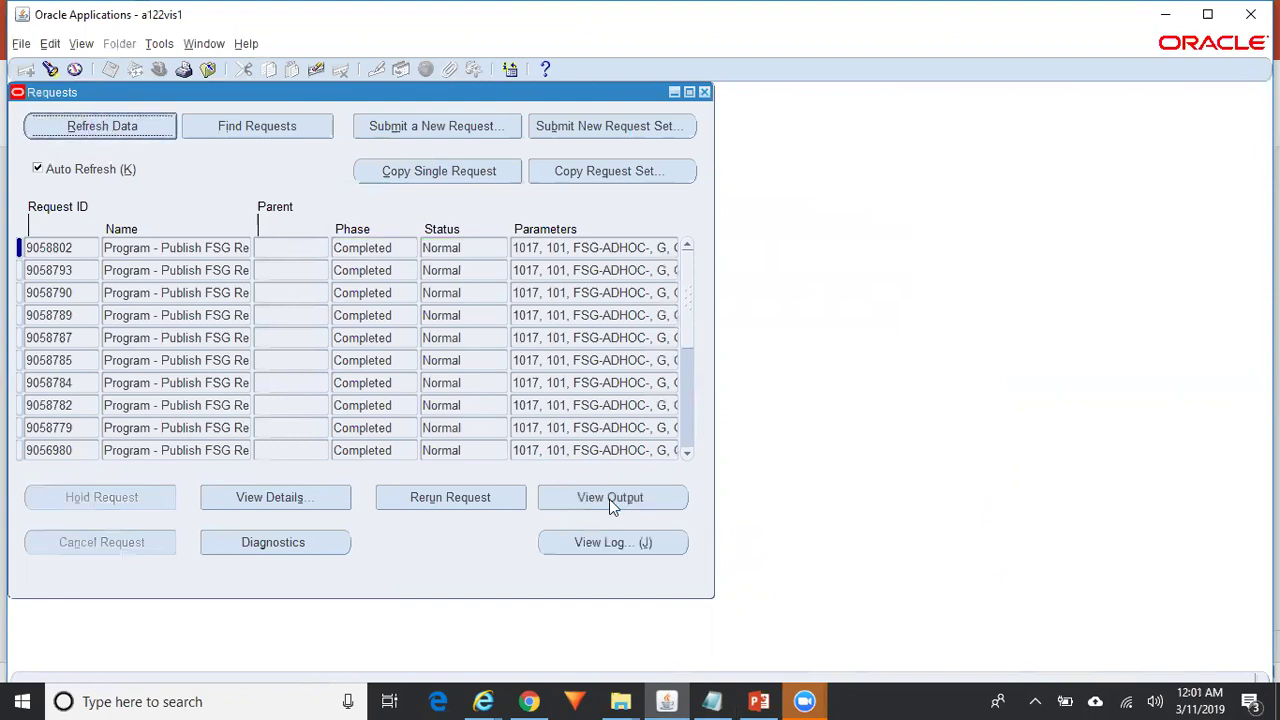
- Open the output of the latest Publish FSG Report request and bring it up in Word
{"action": "left_click", "coordinate": [612, 502]}
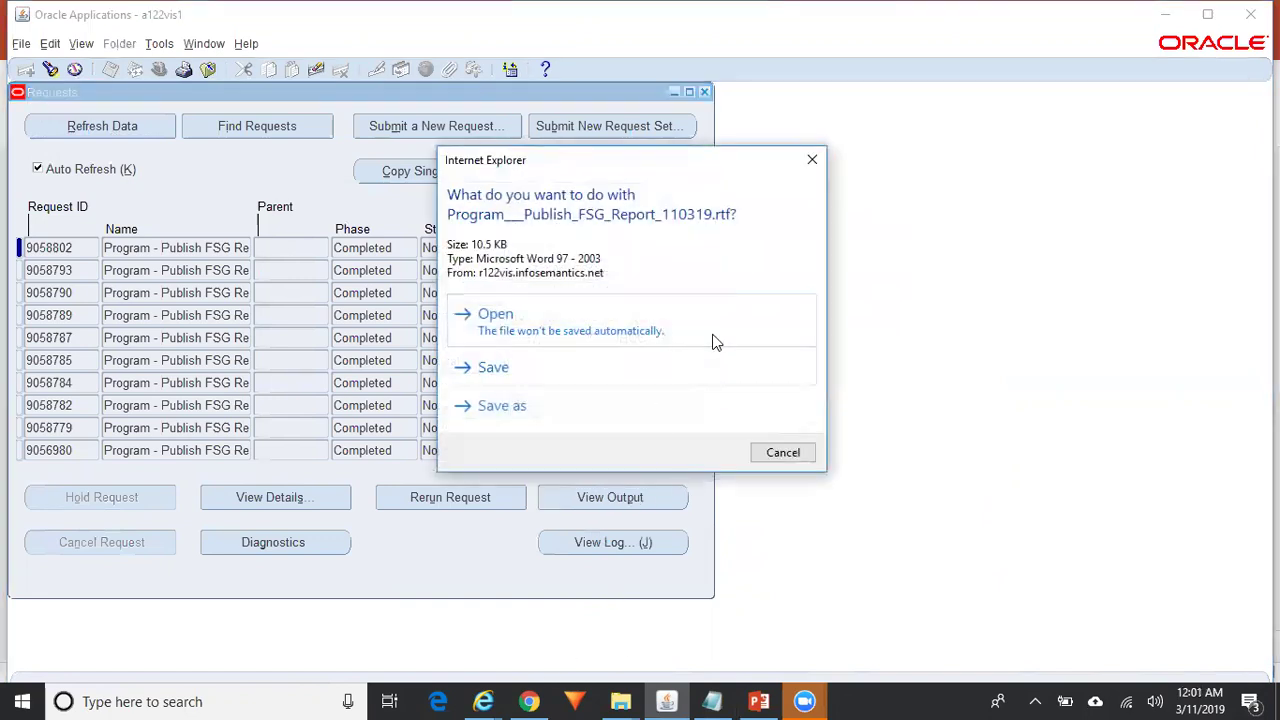
{"action": "left_click", "coordinate": [714, 335]}
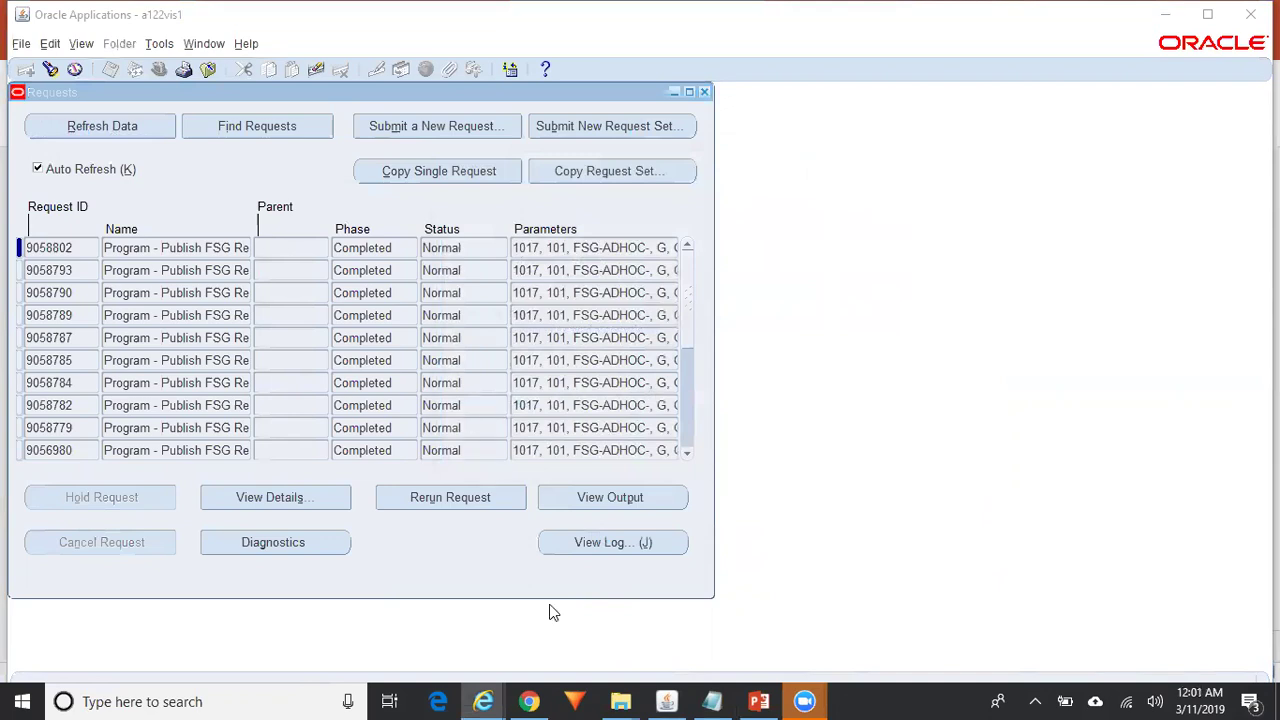
{"action": "mouse_move", "coordinate": [490, 699]}
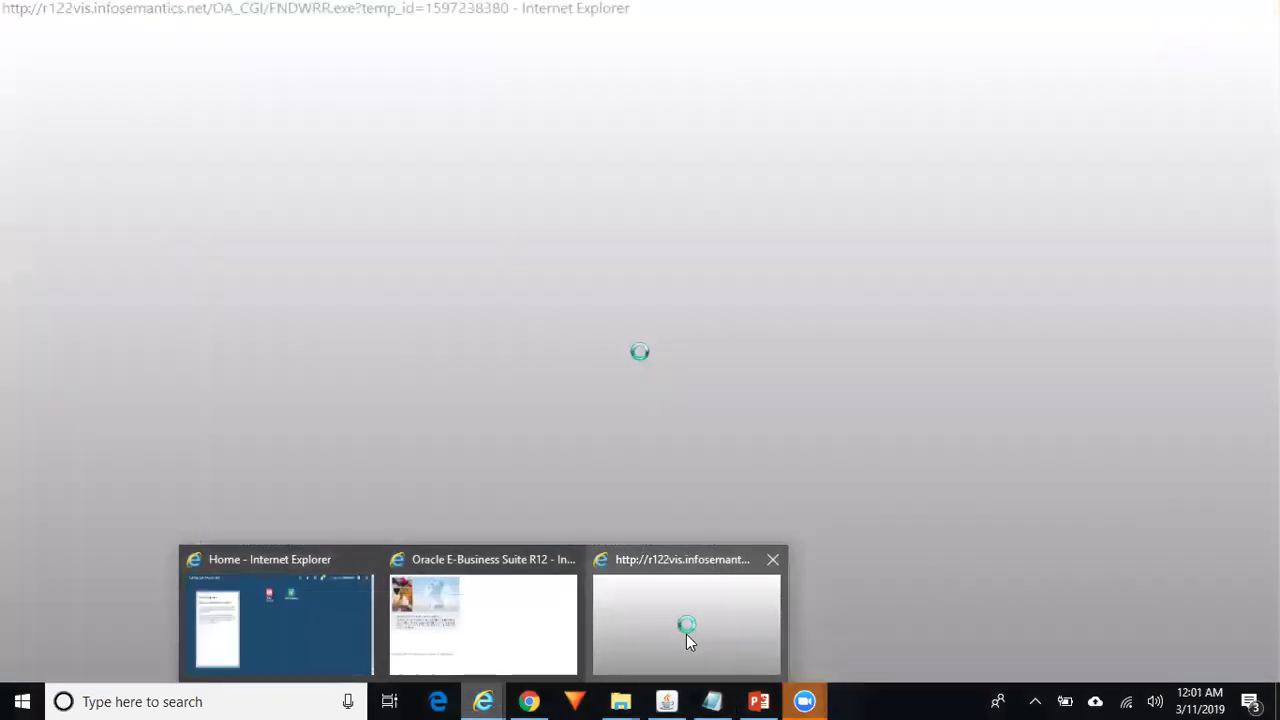
{"action": "left_click", "coordinate": [686, 636]}
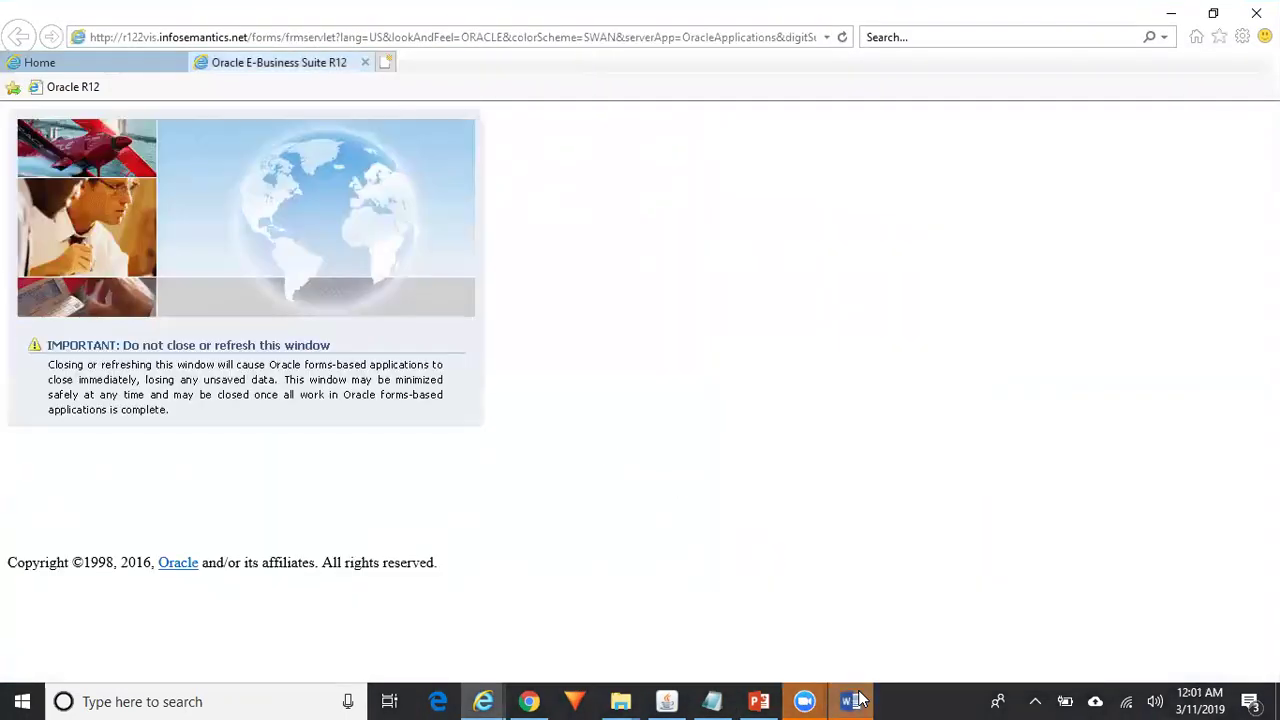
{"action": "mouse_move", "coordinate": [858, 700]}
{"action": "left_click", "coordinate": [888, 618]}
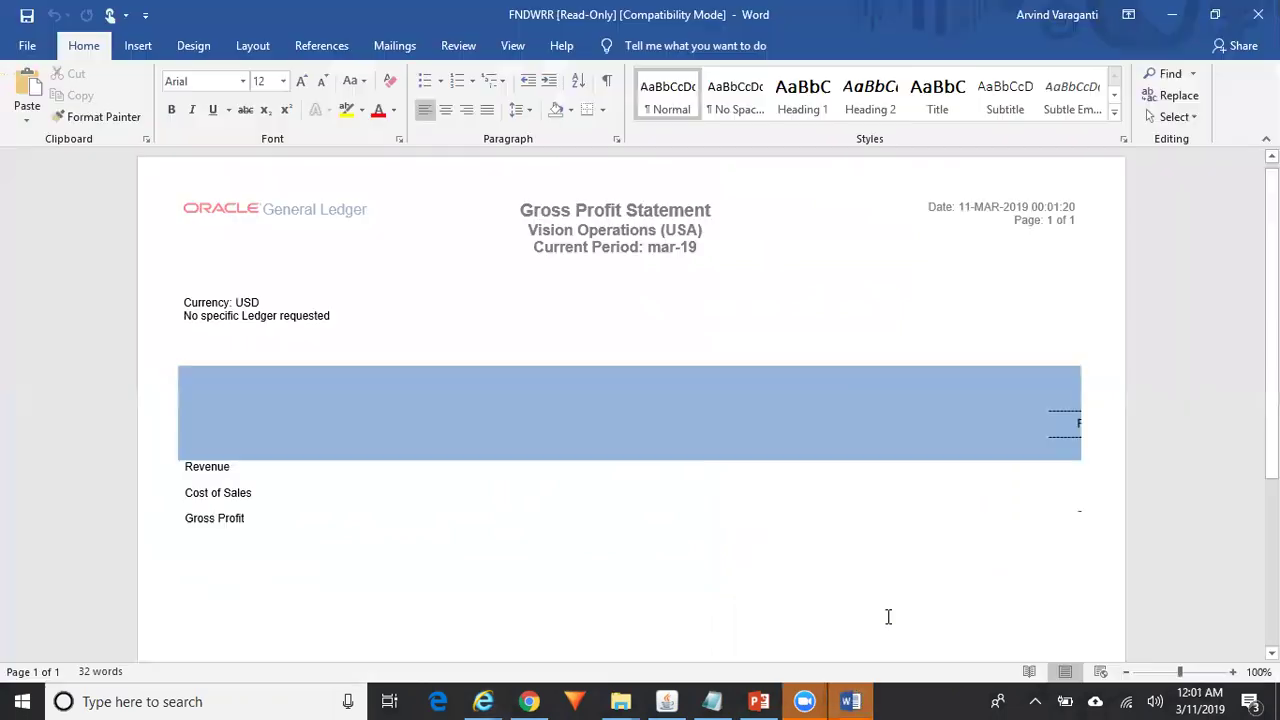
- Look over the Gross Profit Statement down to the end of the page and close the document
{"action": "scroll", "coordinate": [954, 360], "scroll_direction": "down", "scroll_amount": 2}
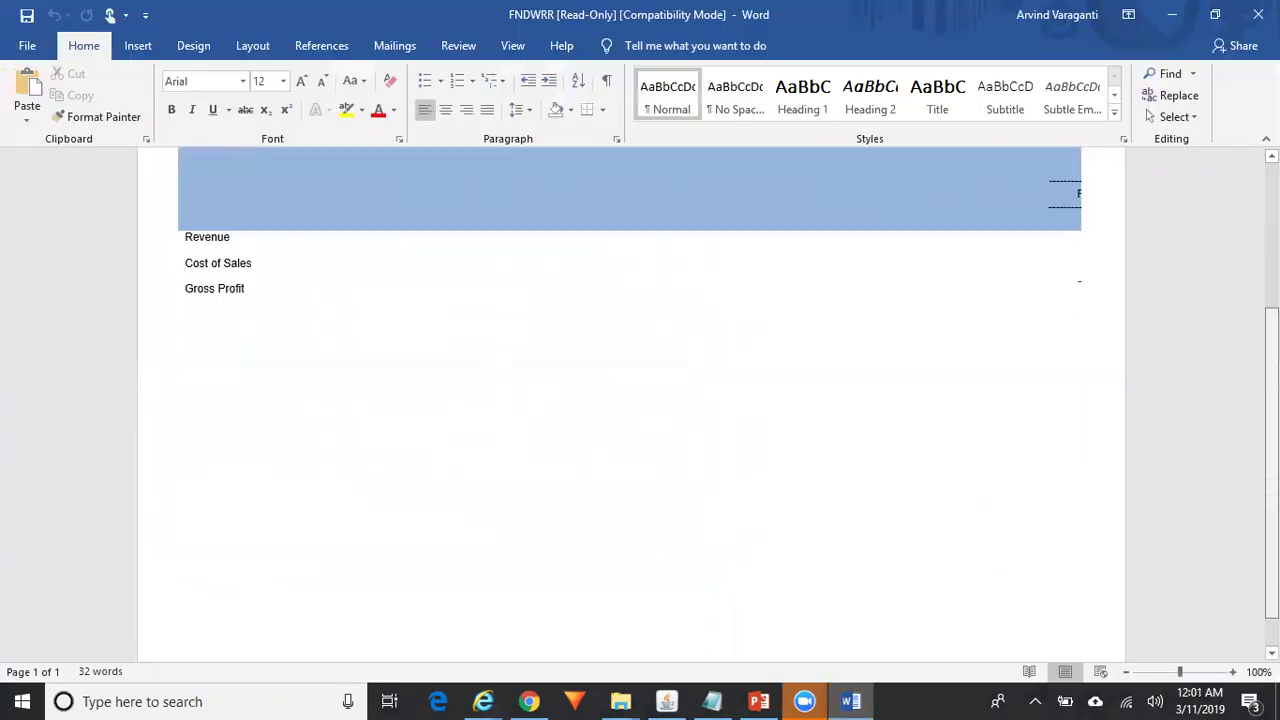
{"action": "scroll", "coordinate": [954, 360], "scroll_direction": "up", "scroll_amount": 2}
{"action": "scroll", "coordinate": [630, 400], "scroll_direction": "down", "scroll_amount": 1}
{"action": "scroll", "coordinate": [630, 400], "scroll_direction": "up", "scroll_amount": 1}
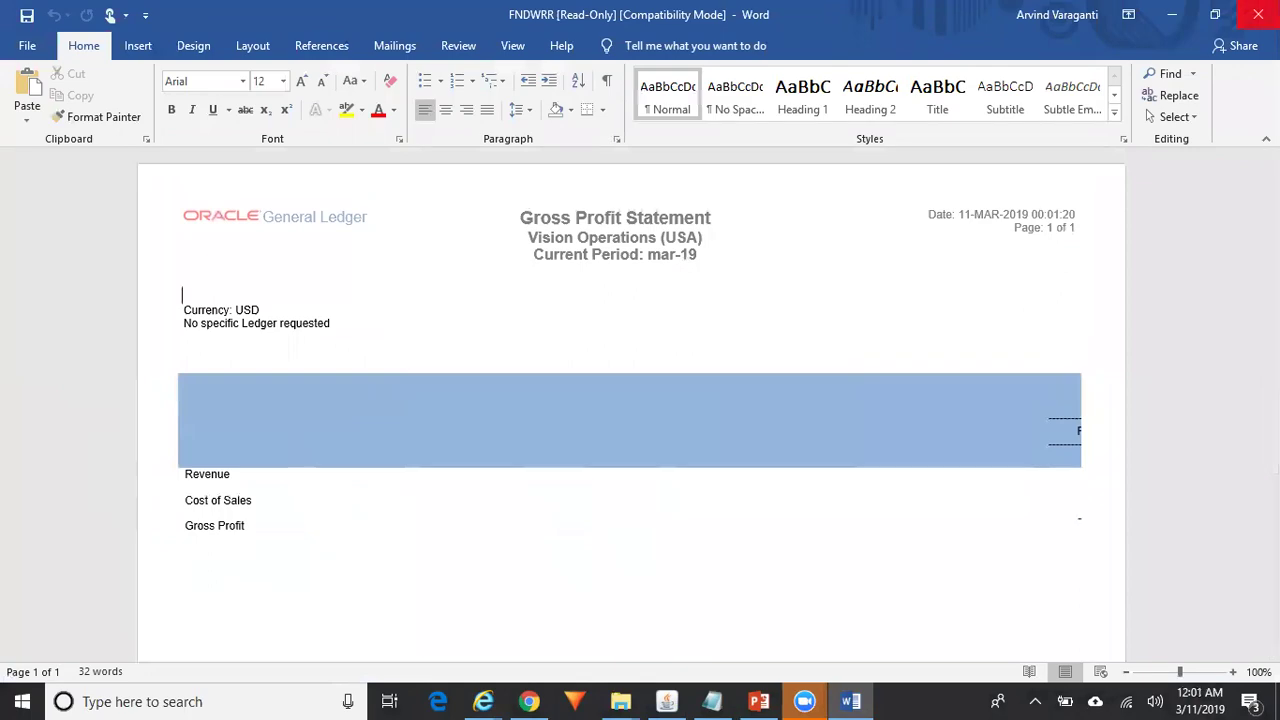
{"action": "left_click", "coordinate": [1258, 14]}
- Switch back to Oracle Applications and start a new request copied from the most recent Publish FSG Report request
{"action": "left_click", "coordinate": [666, 701]}
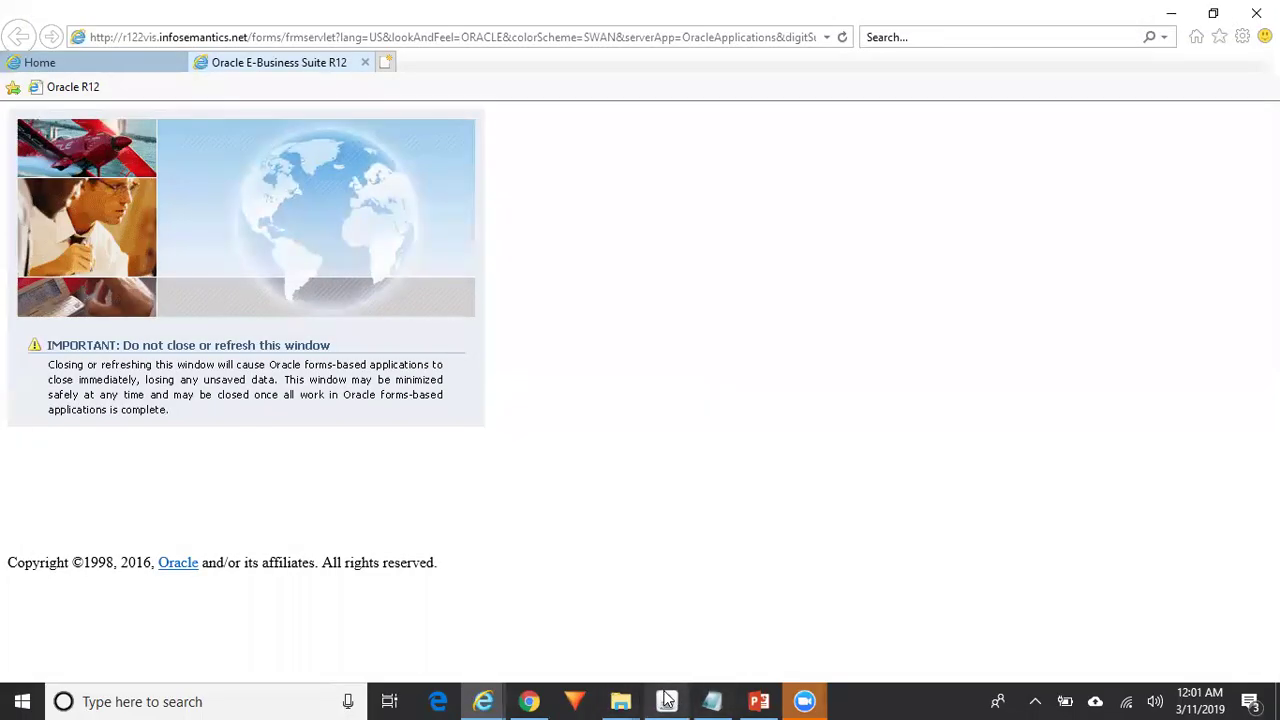
{"action": "left_click", "coordinate": [446, 126]}
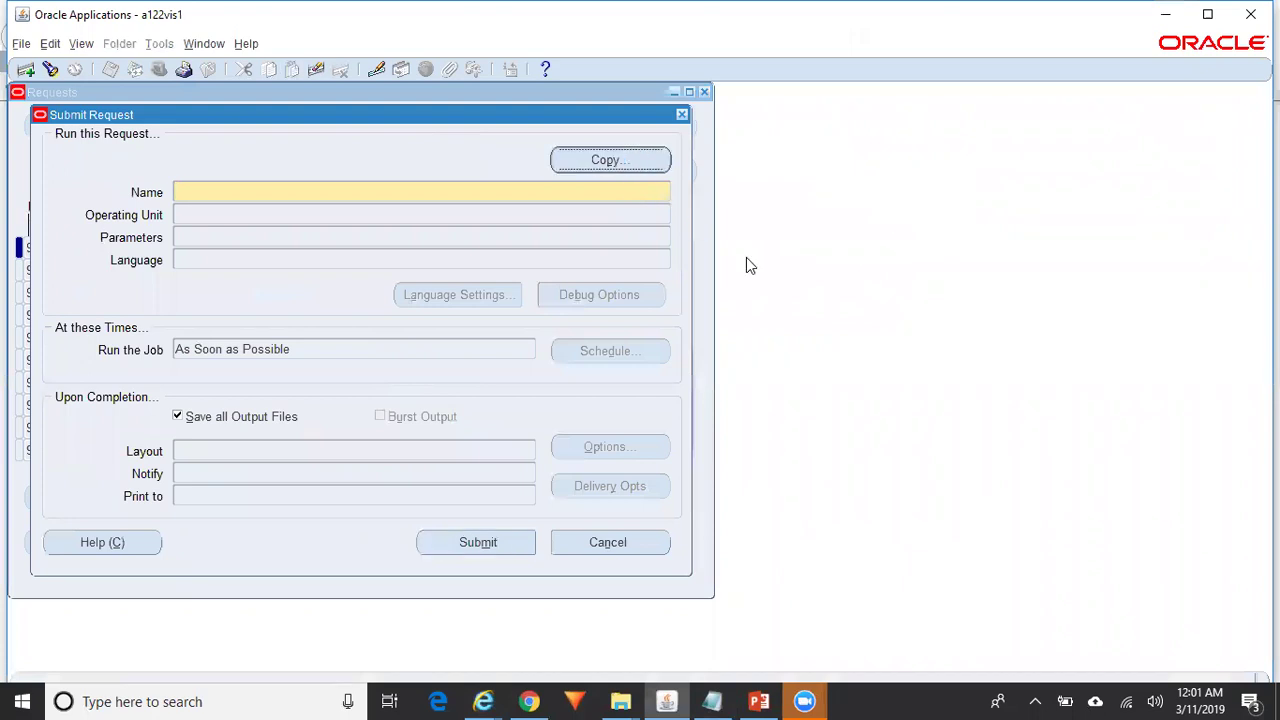
{"action": "left_click", "coordinate": [831, 251]}
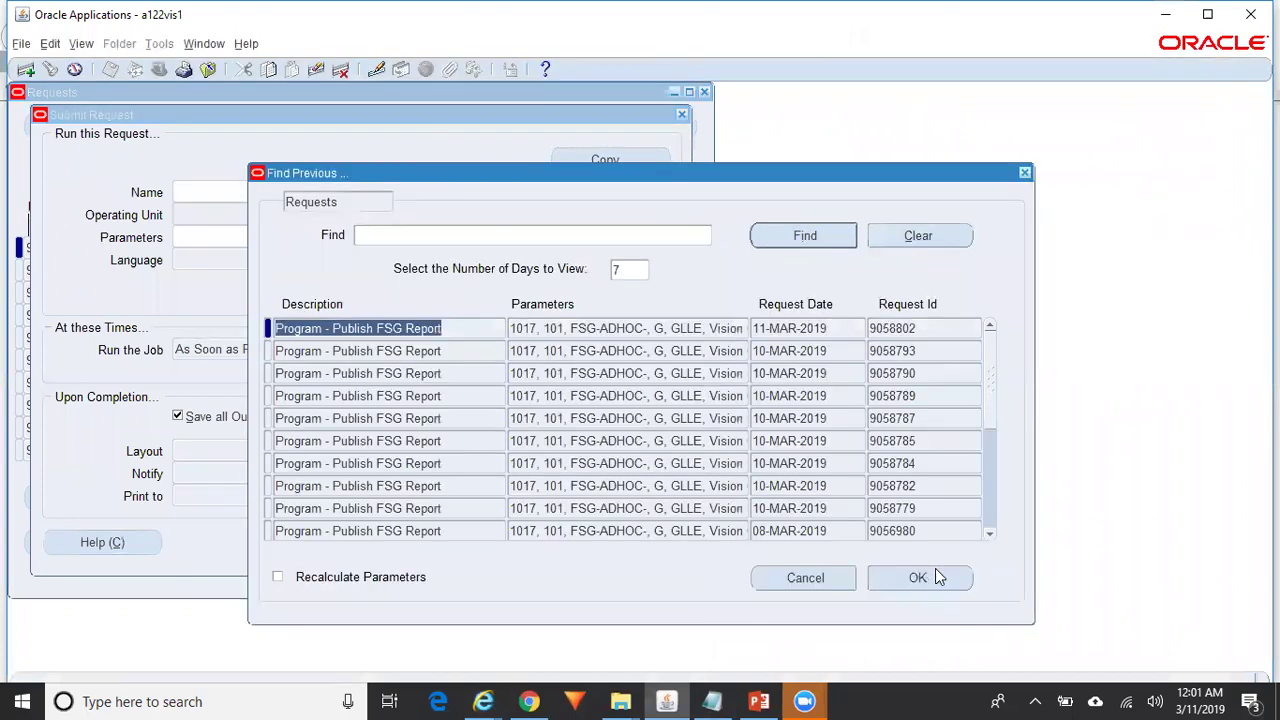
{"action": "left_click", "coordinate": [937, 574]}
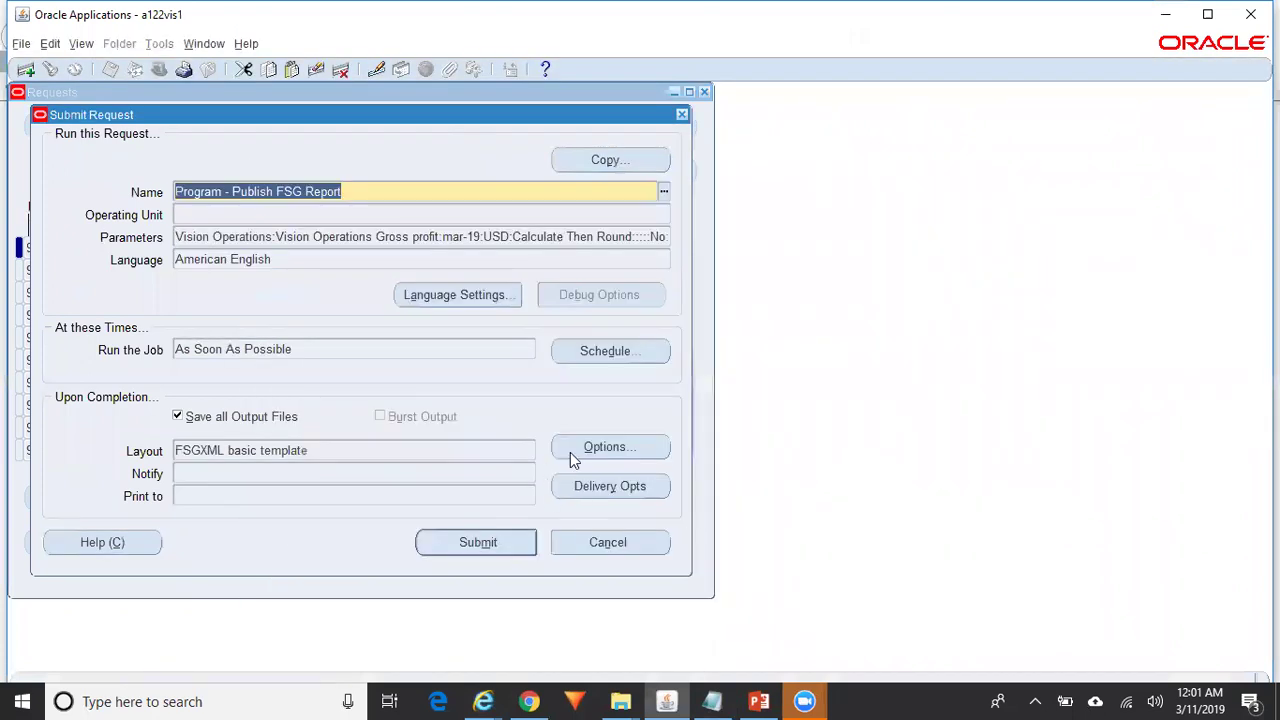
- Change the request's layout template to "Reliance FSGXML: Basic Excel Template" in the completion options
{"action": "left_click", "coordinate": [613, 448]}
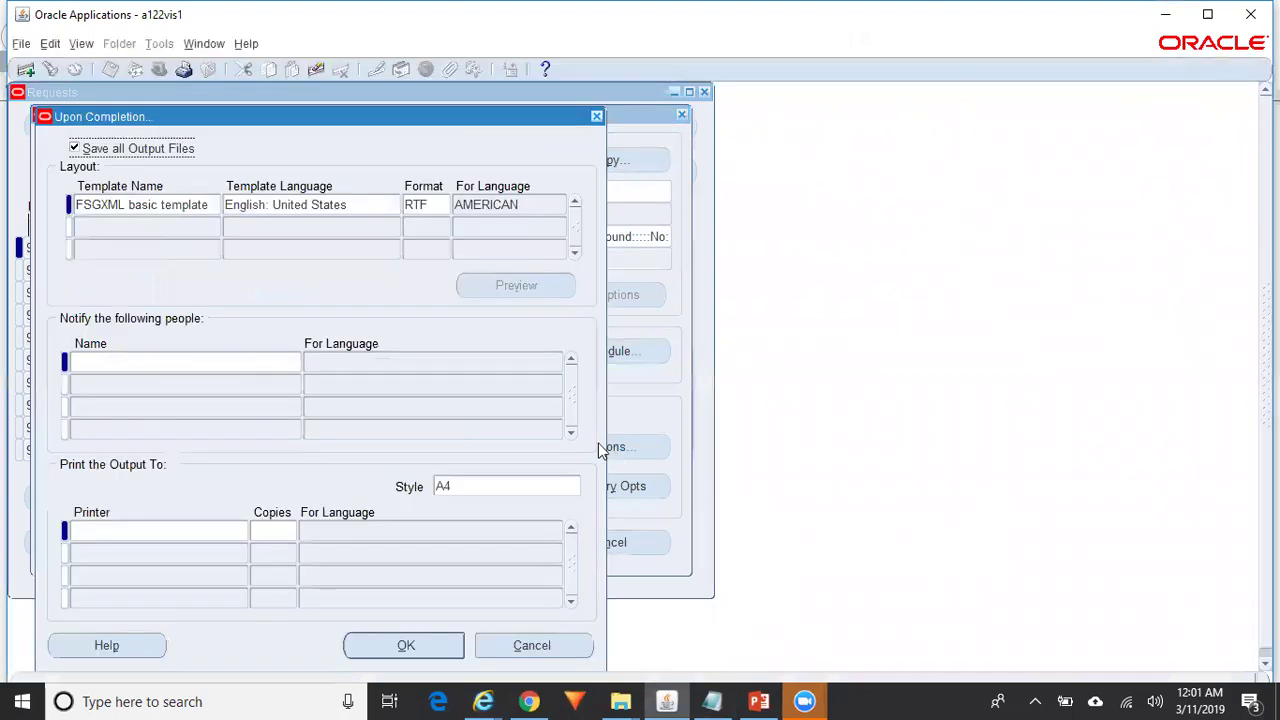
{"action": "left_click", "coordinate": [217, 211]}
{"action": "left_click", "coordinate": [214, 205]}
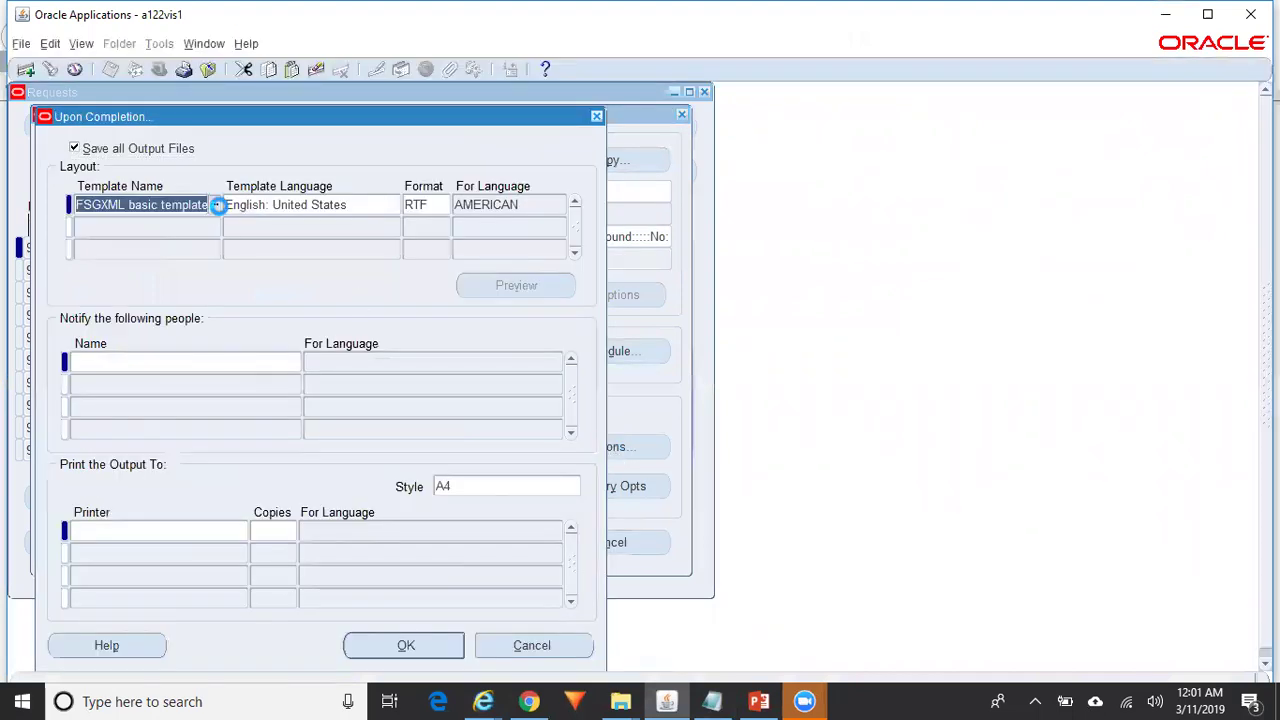
{"action": "left_click", "coordinate": [241, 440]}
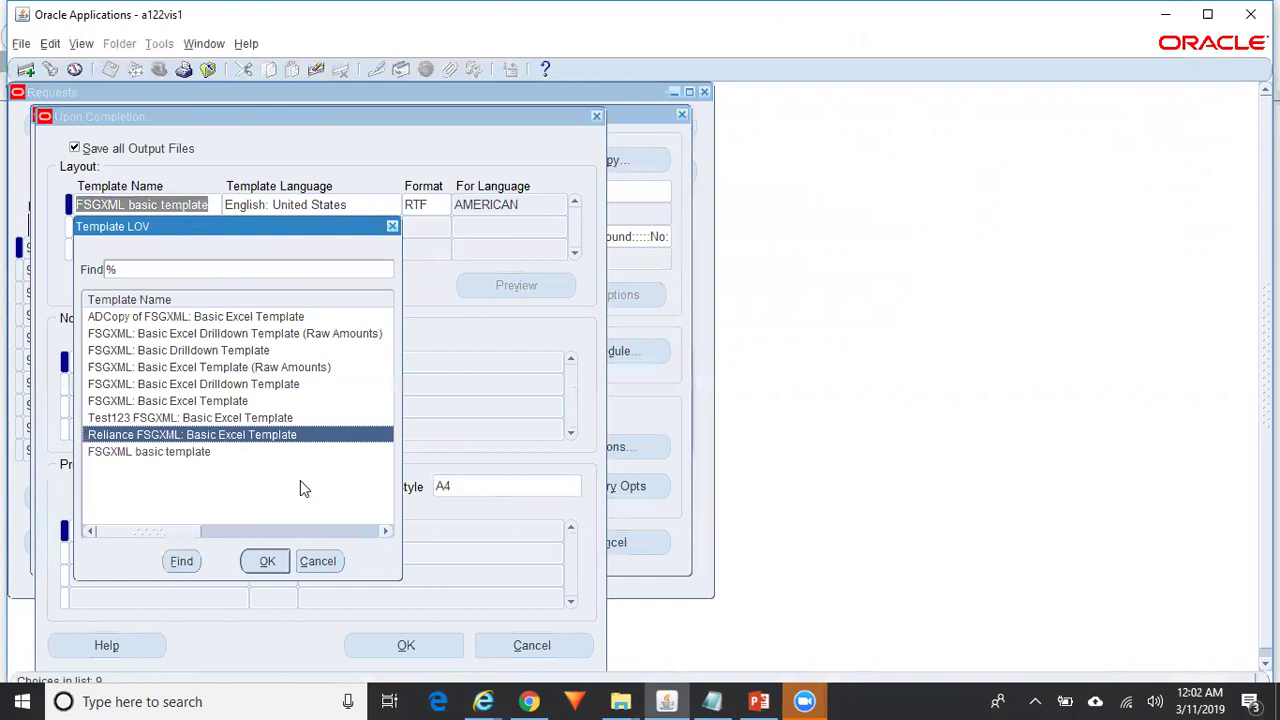
{"action": "left_click", "coordinate": [279, 566]}
{"action": "left_click", "coordinate": [442, 640]}
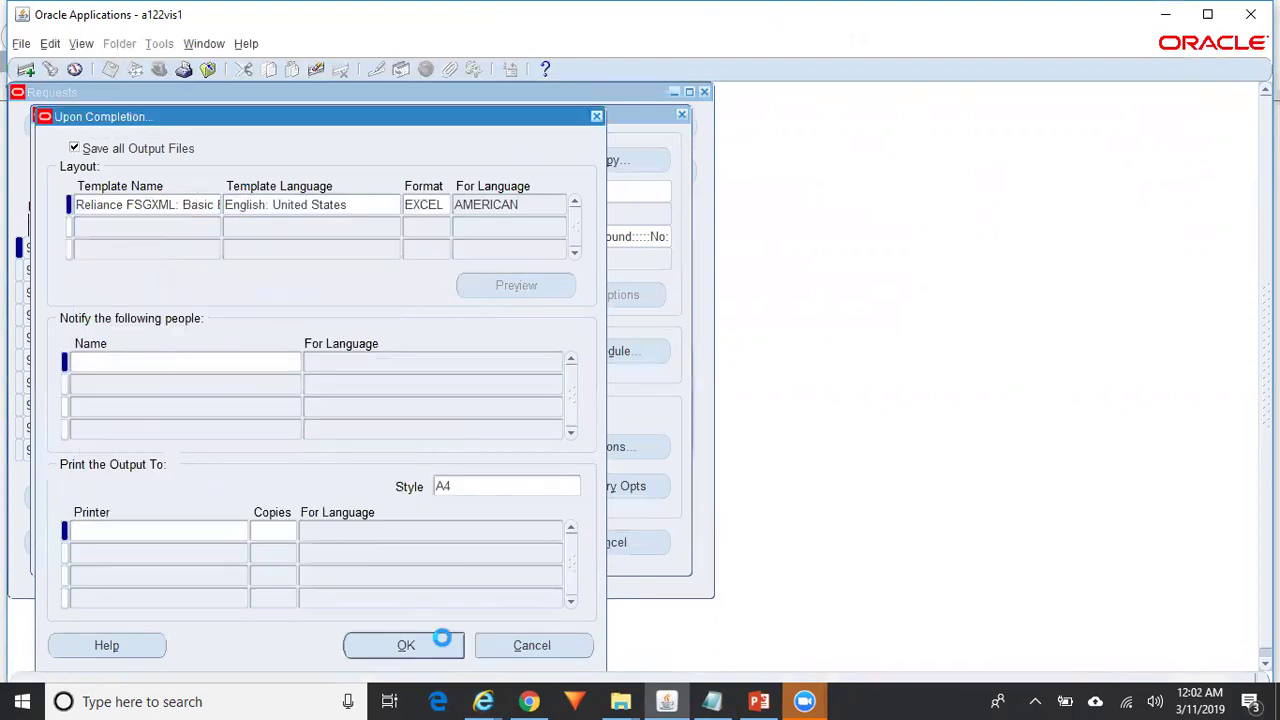
- Submit the request without submitting another, and refresh the request list until it is completed
{"action": "left_click", "coordinate": [494, 548]}
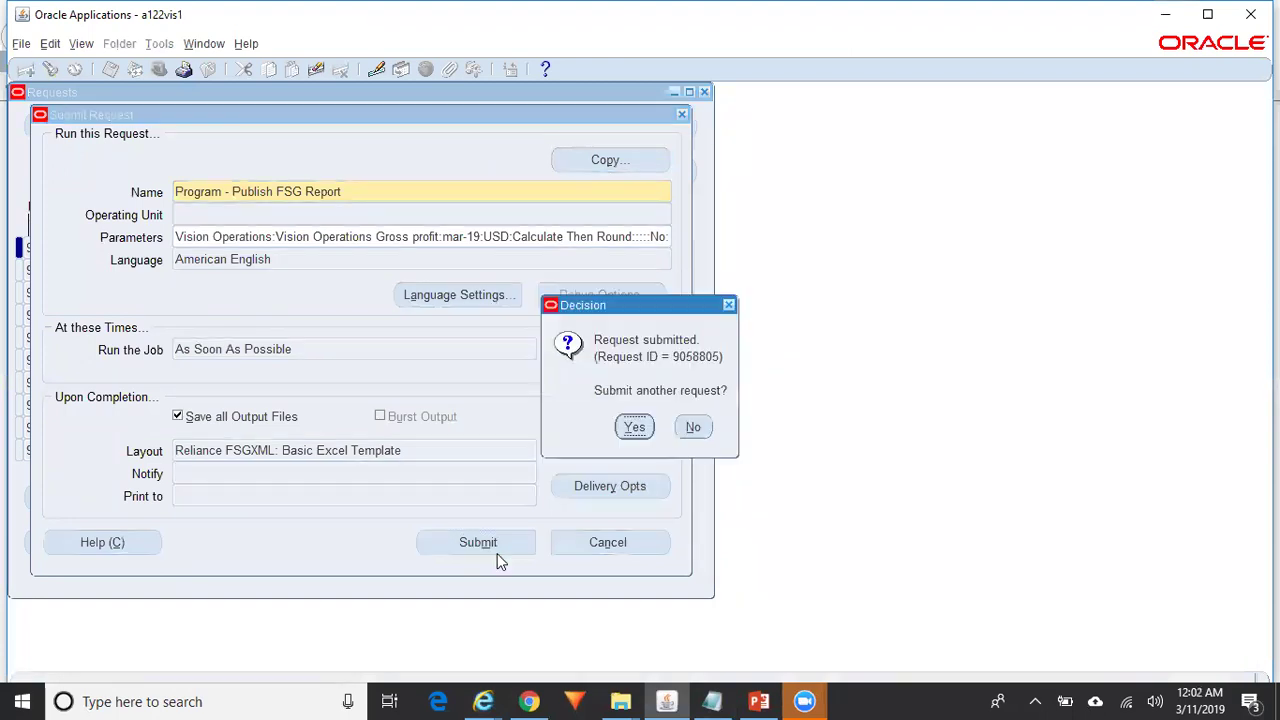
{"action": "left_click", "coordinate": [690, 427]}
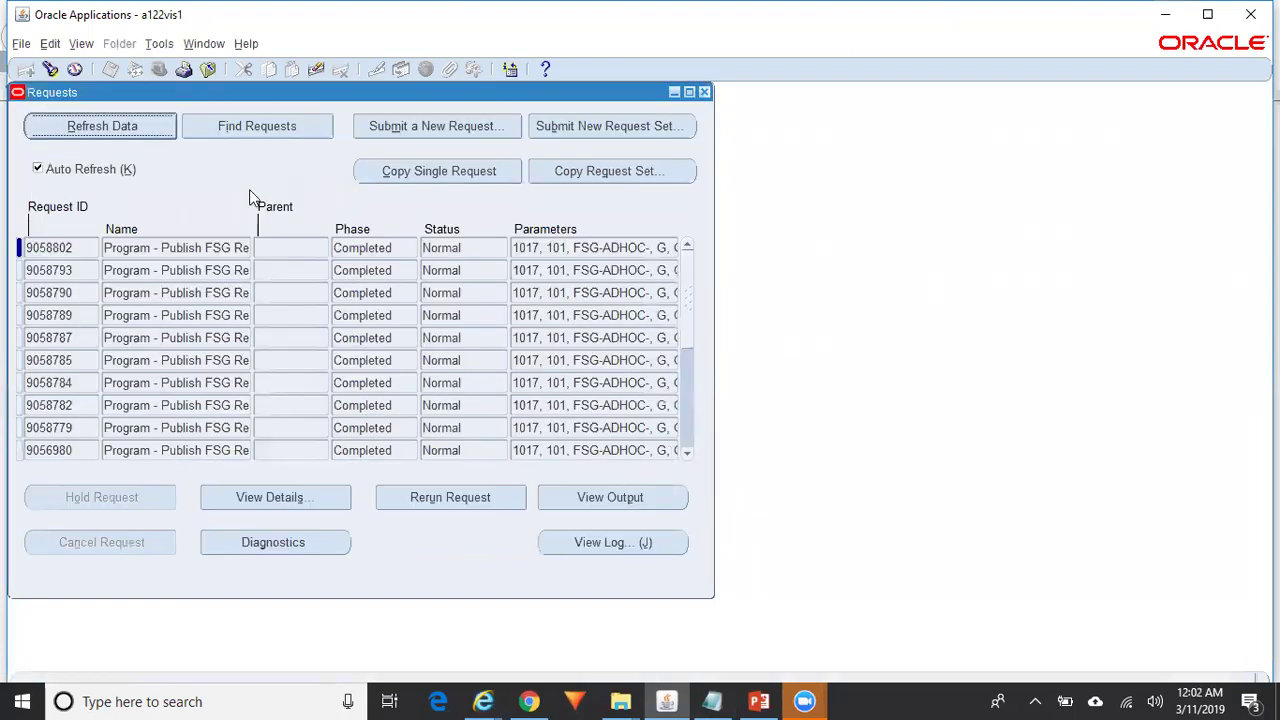
{"action": "left_click", "coordinate": [120, 118]}
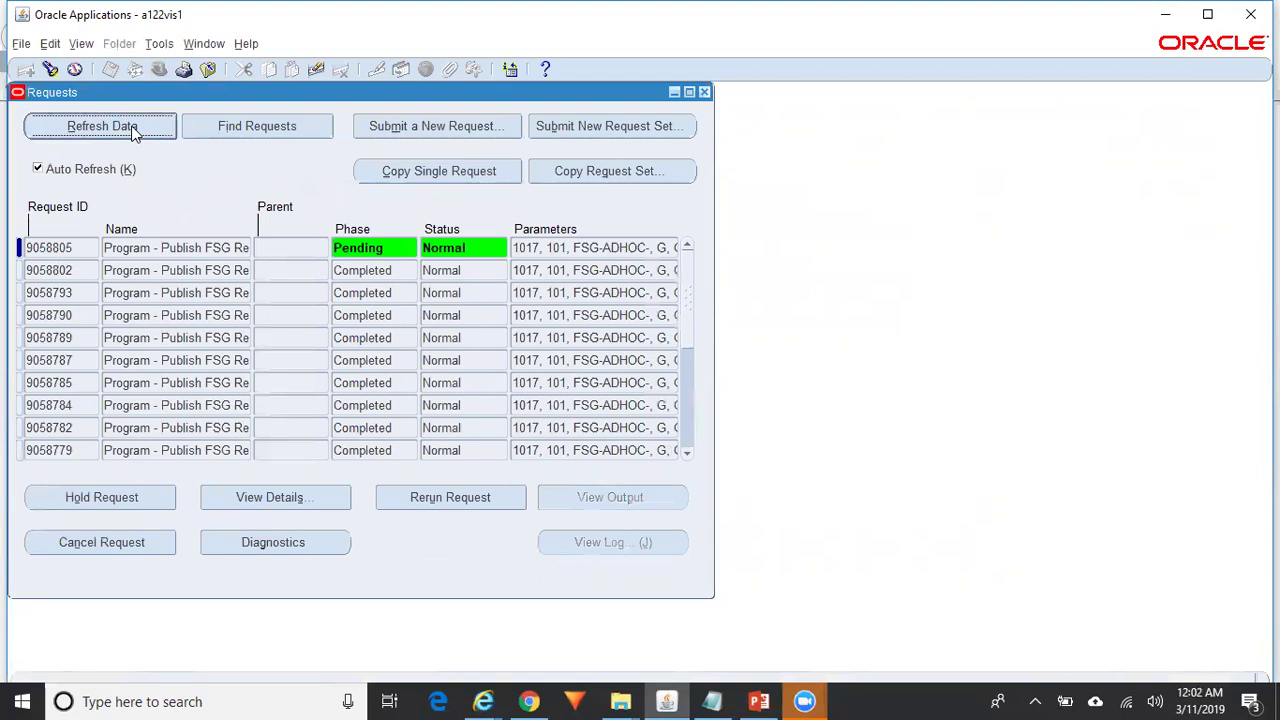
{"action": "left_click", "coordinate": [133, 133]}
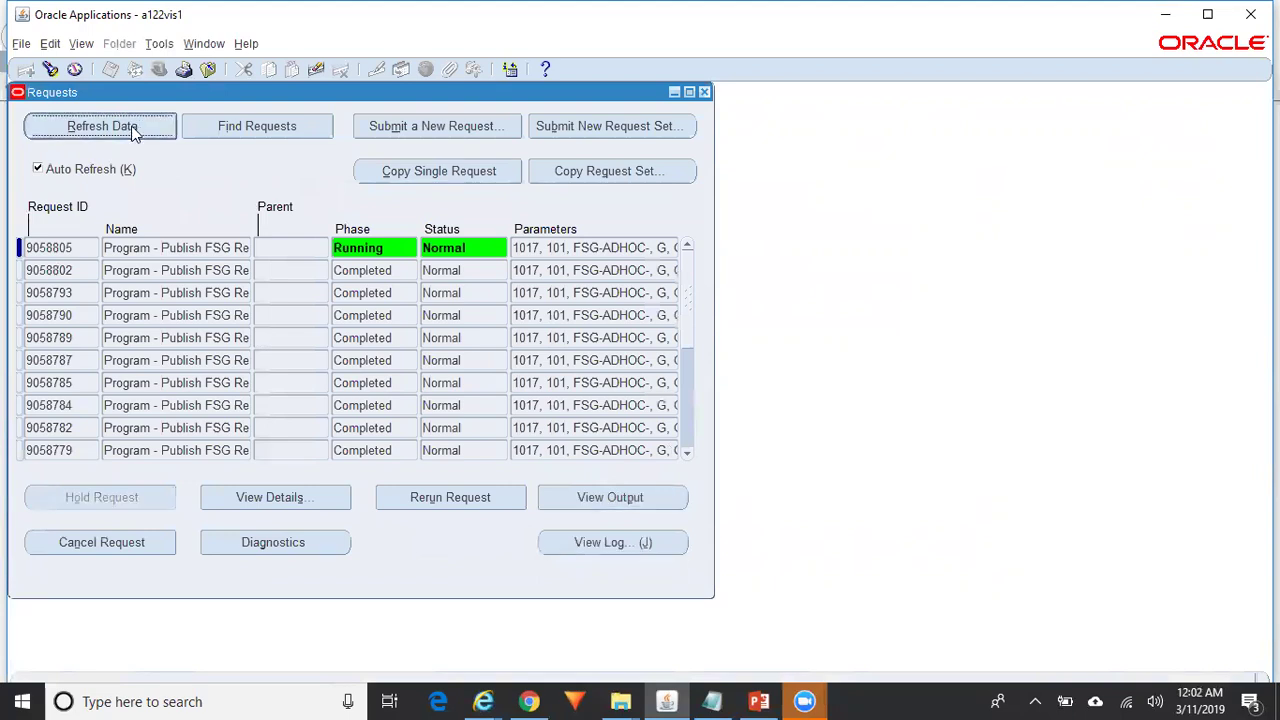
{"action": "left_click", "coordinate": [133, 133]}
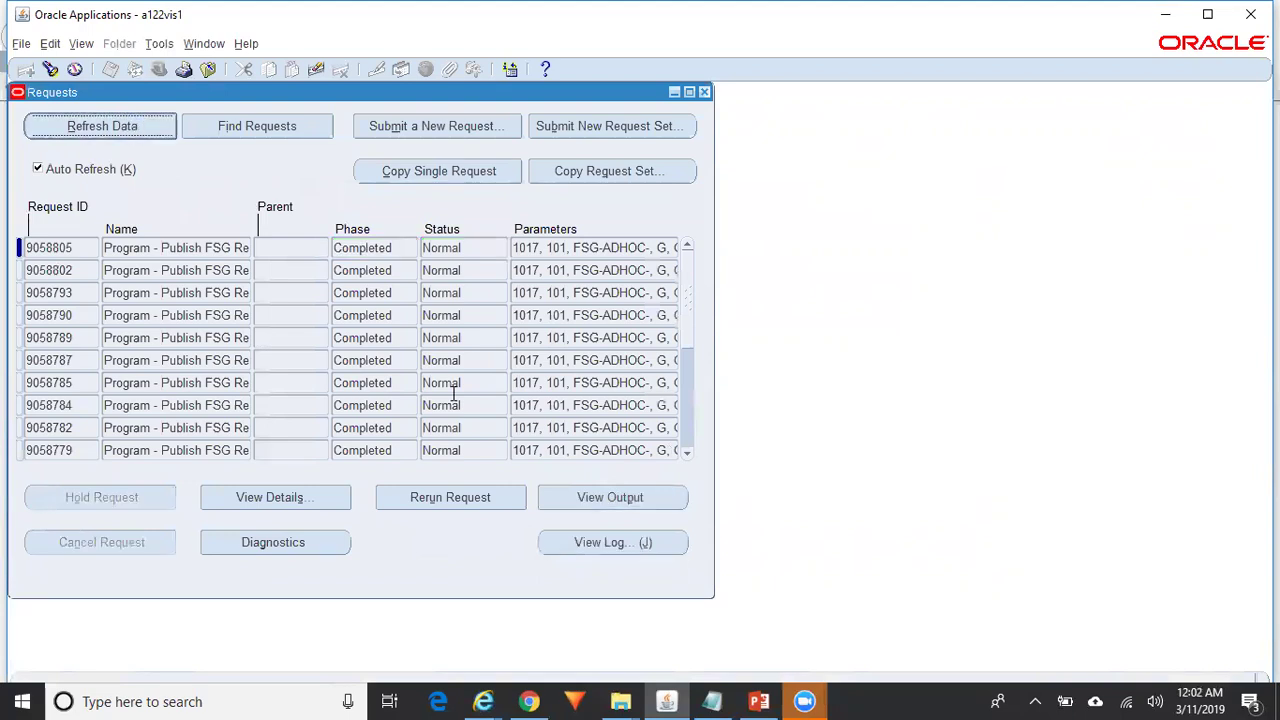
- Open the new request's output in Excel without saving the file and maximize the window
{"action": "left_click", "coordinate": [615, 497]}
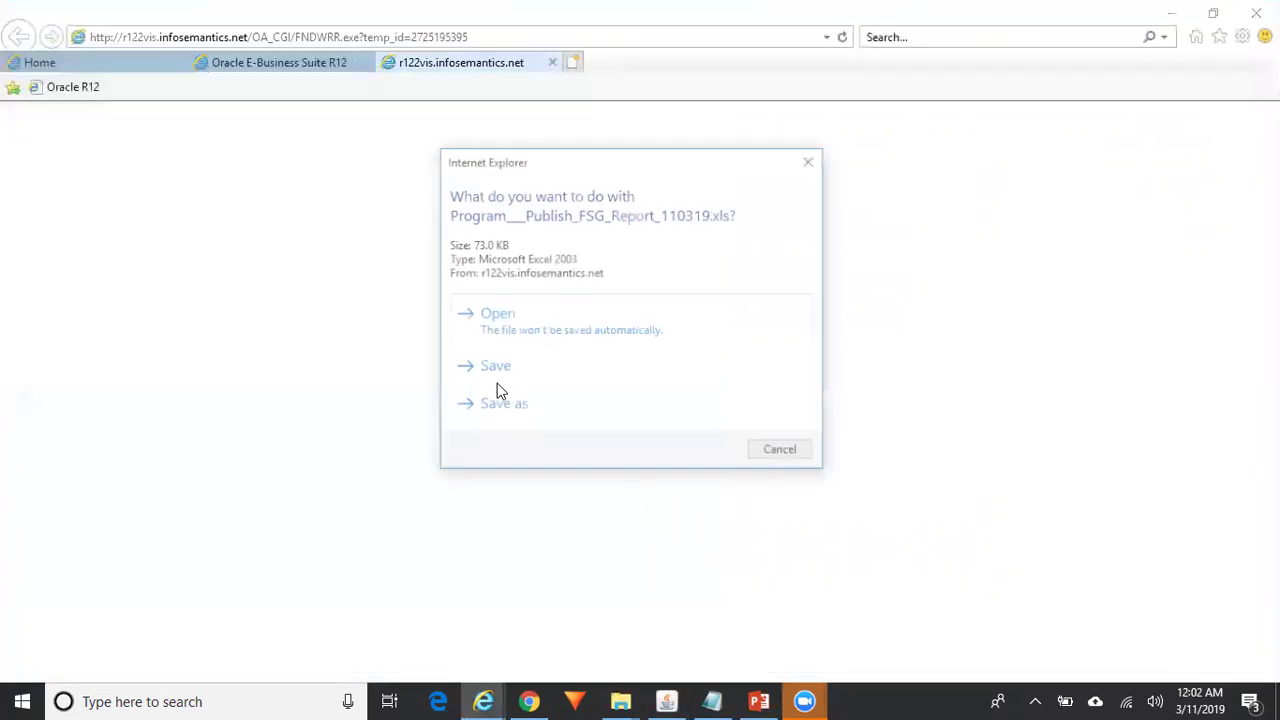
{"action": "left_click", "coordinate": [634, 335]}
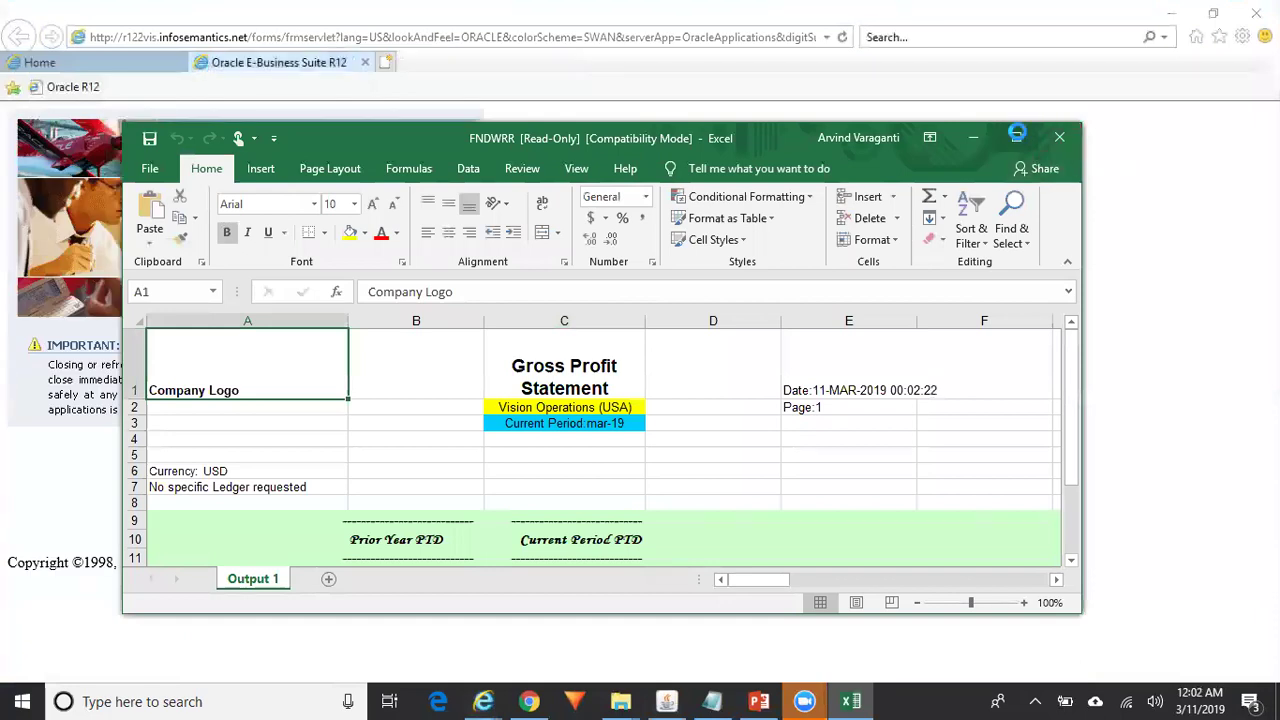
{"action": "left_click", "coordinate": [1016, 137]}
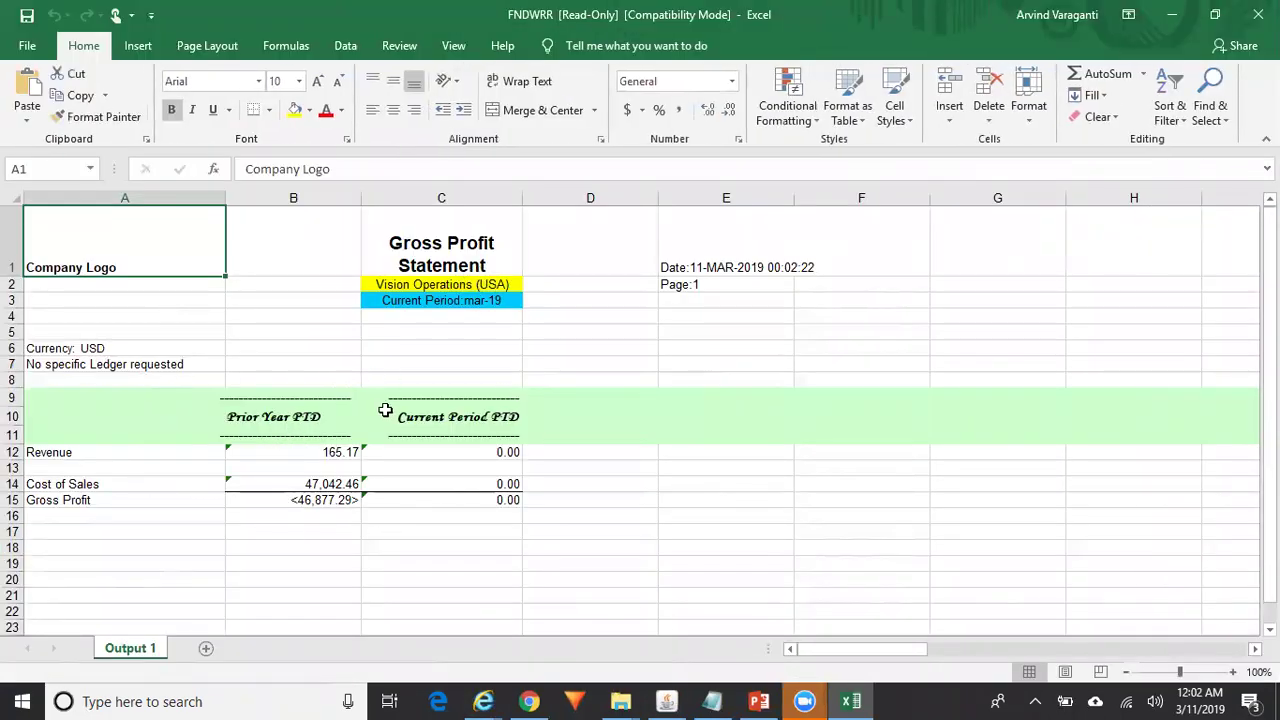
- Examine the Current Period PTD and Prior Year PTD columns for Revenue, Cost of Sales and Gross Profit
{"action": "left_click_drag", "start_coordinate": [499, 430], "coordinate": [502, 500]}
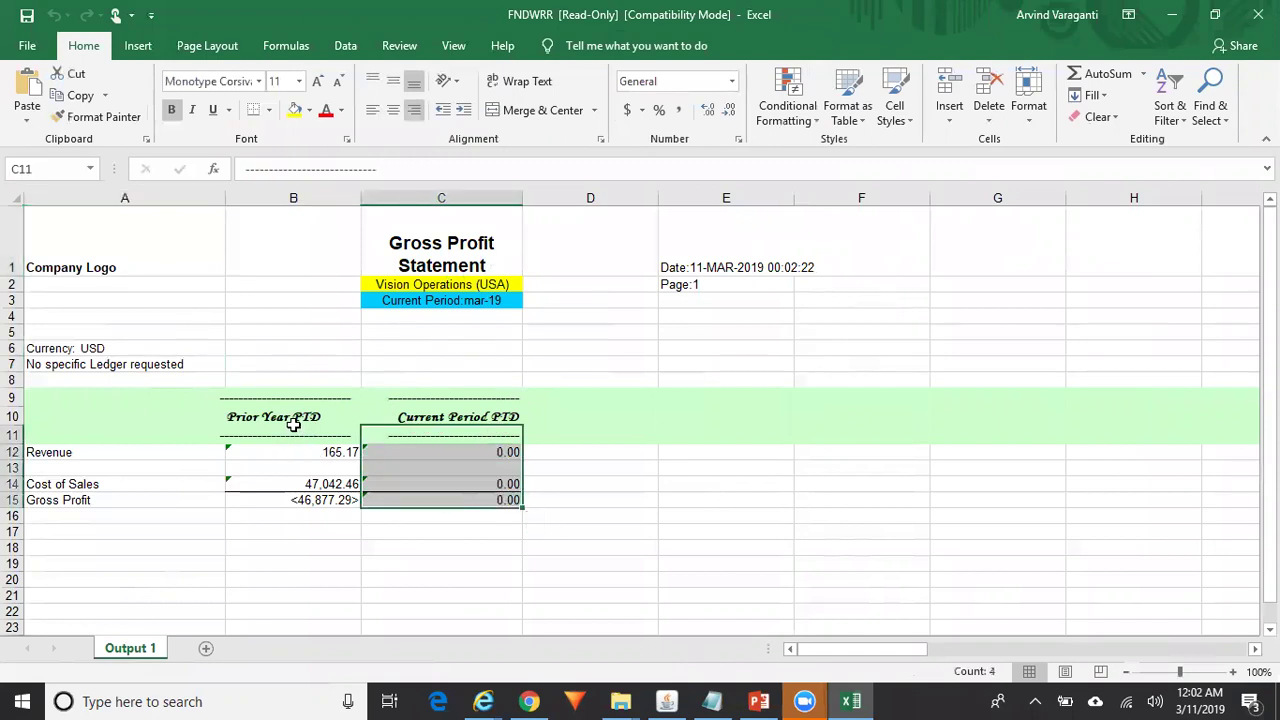
{"action": "left_click_drag", "start_coordinate": [293, 424], "coordinate": [300, 514]}
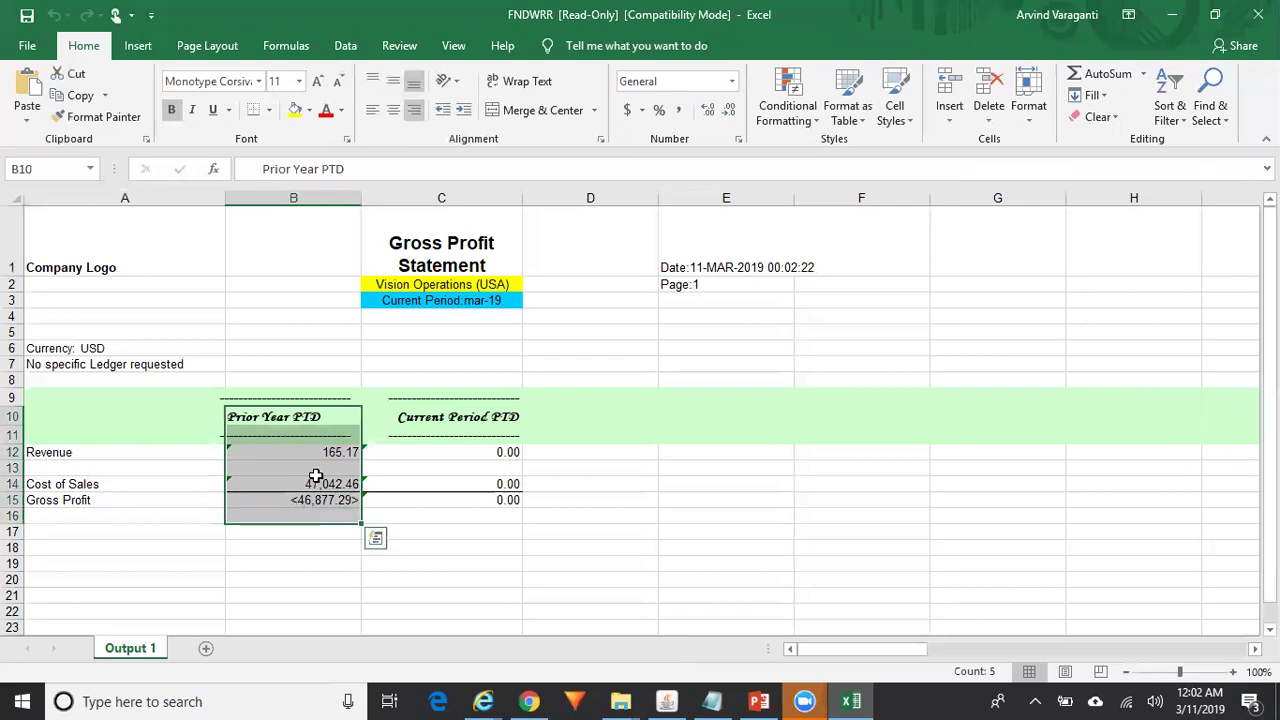
{"action": "left_click", "coordinate": [316, 453]}
{"action": "left_click", "coordinate": [336, 485]}
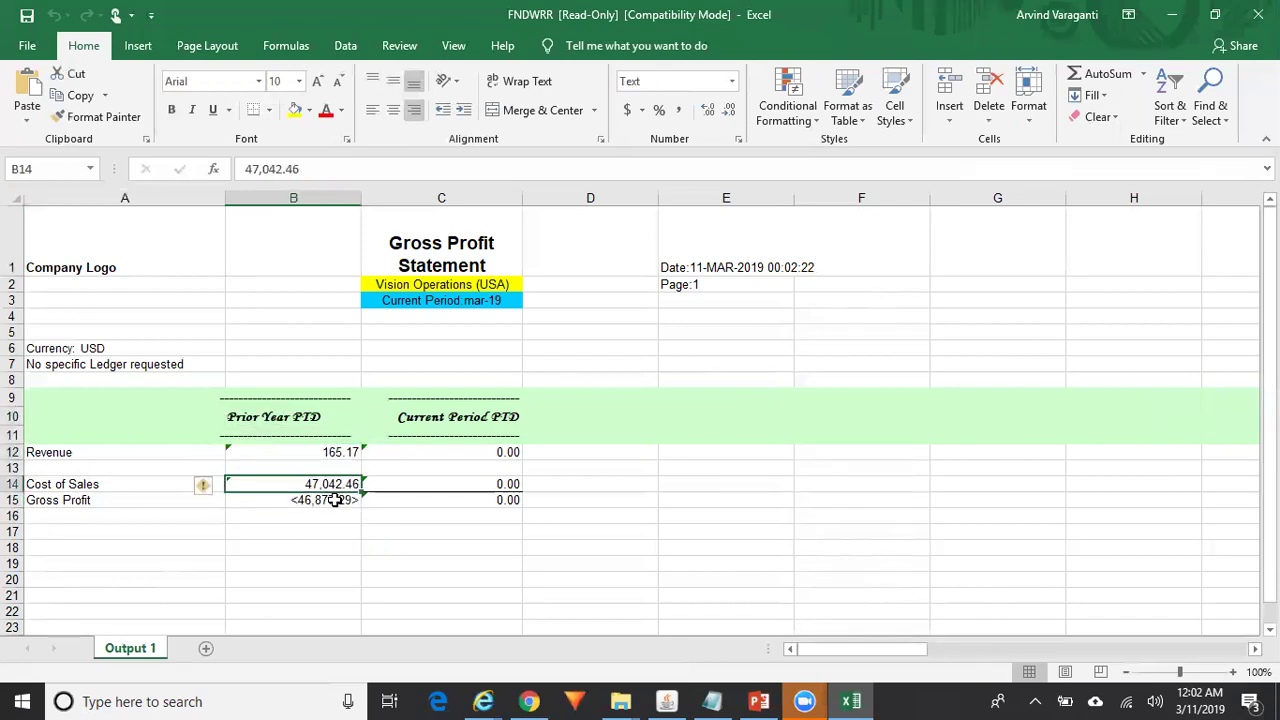
{"action": "left_click", "coordinate": [335, 500]}
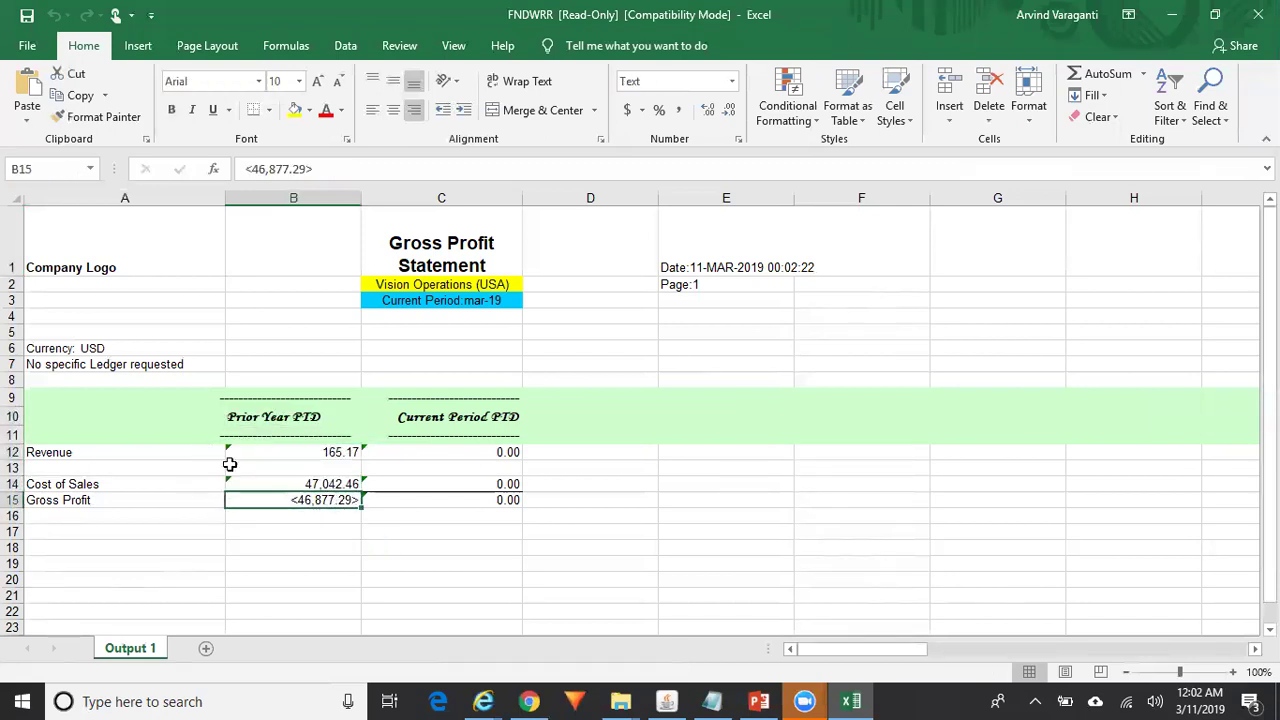
{"action": "left_click", "coordinate": [104, 455]}
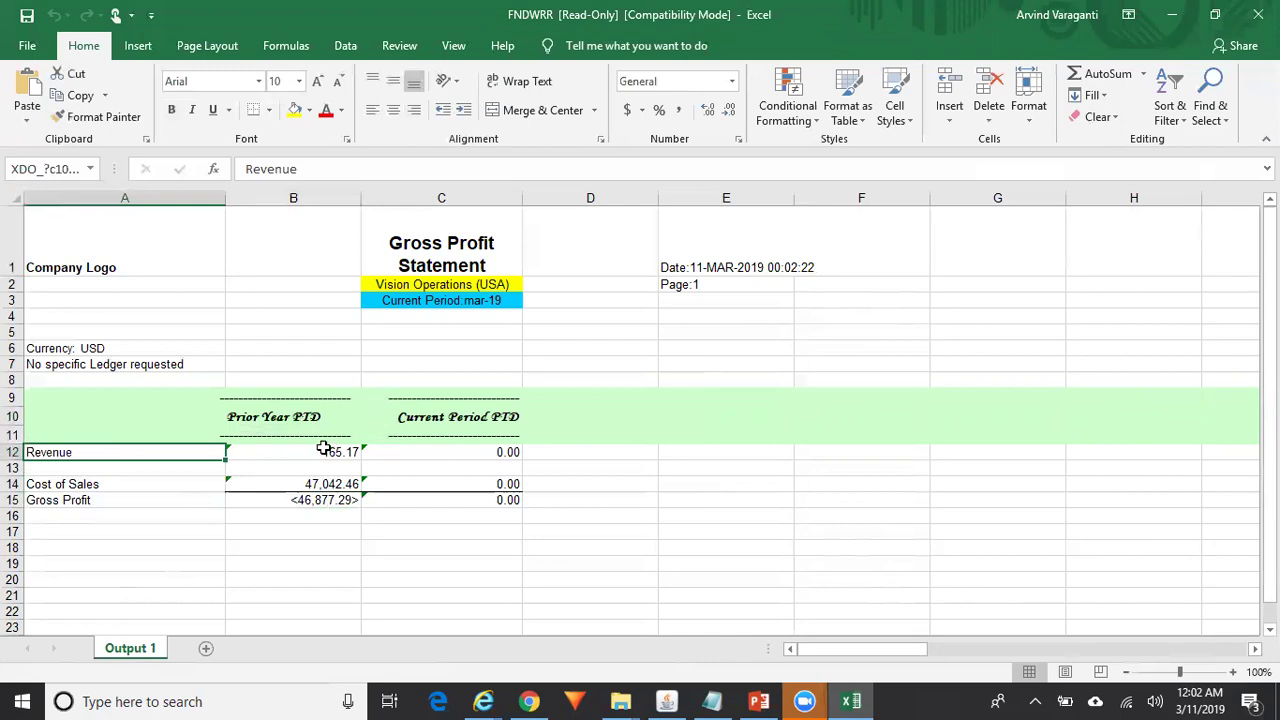
{"action": "left_click", "coordinate": [324, 449]}
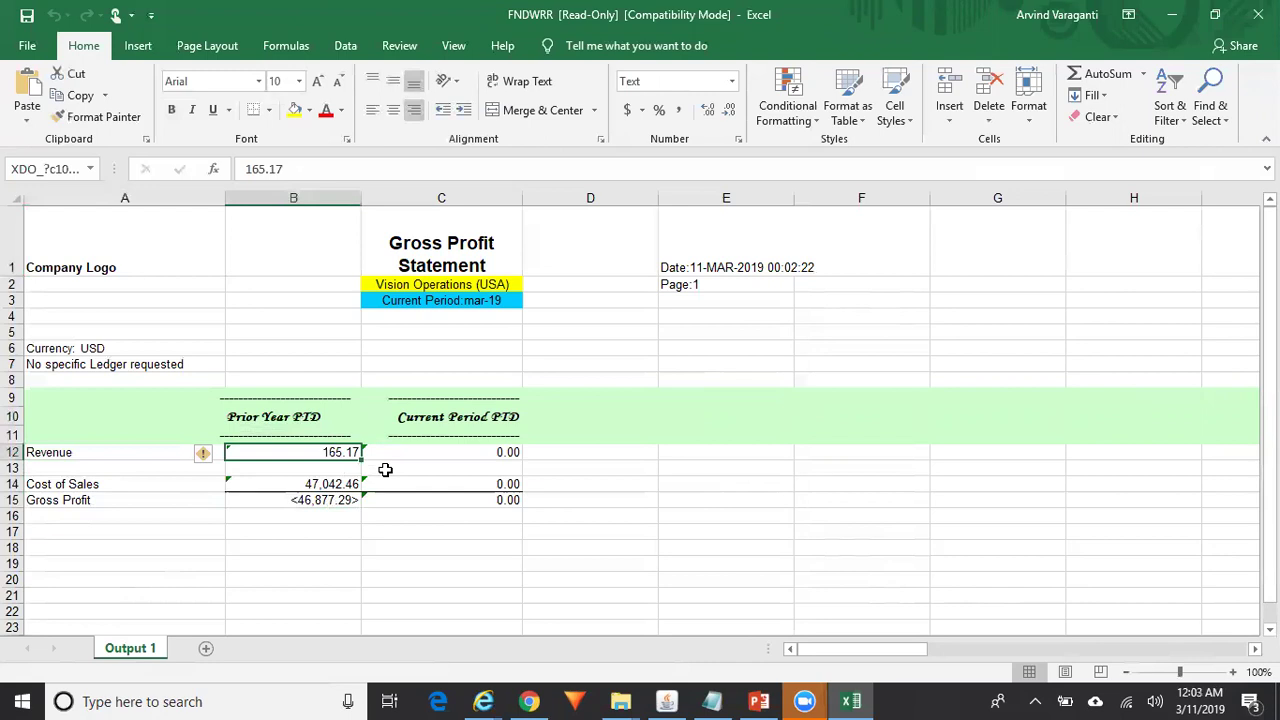
{"action": "left_click", "coordinate": [328, 489]}
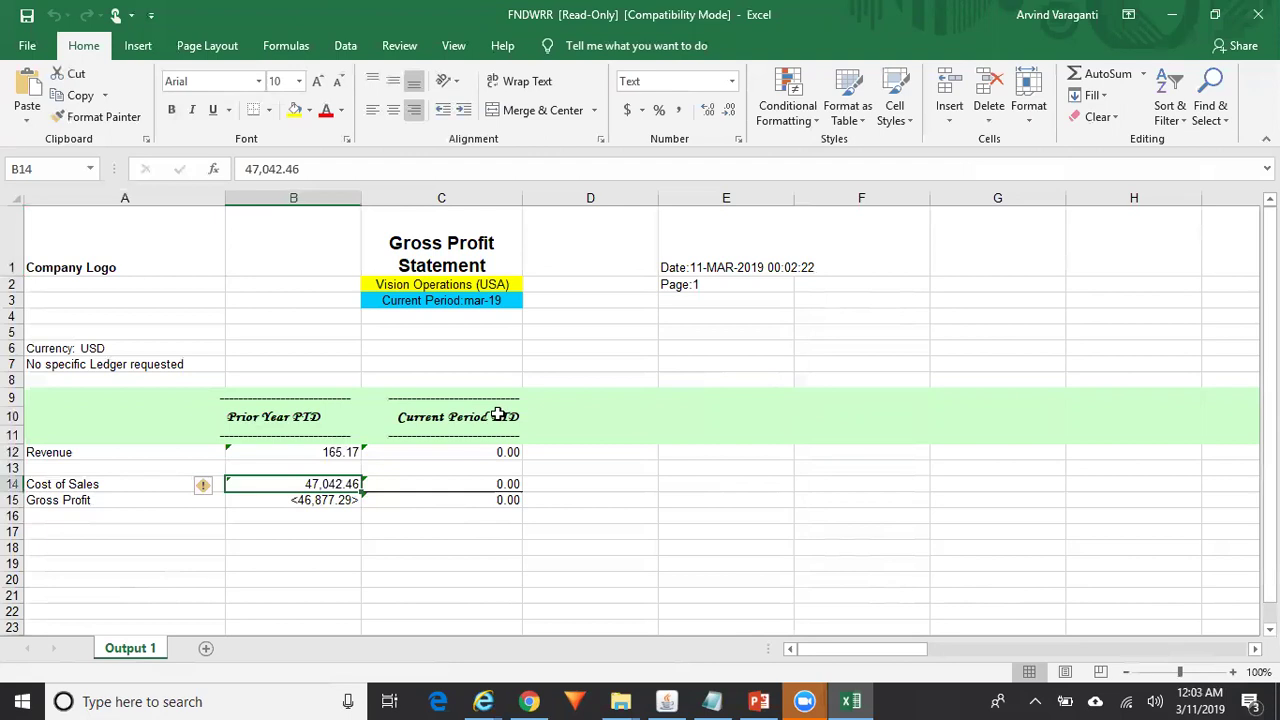
- Switch to Oracle Applications, close the Requests window and open the Content Set definition form
{"action": "left_click", "coordinate": [666, 701]}
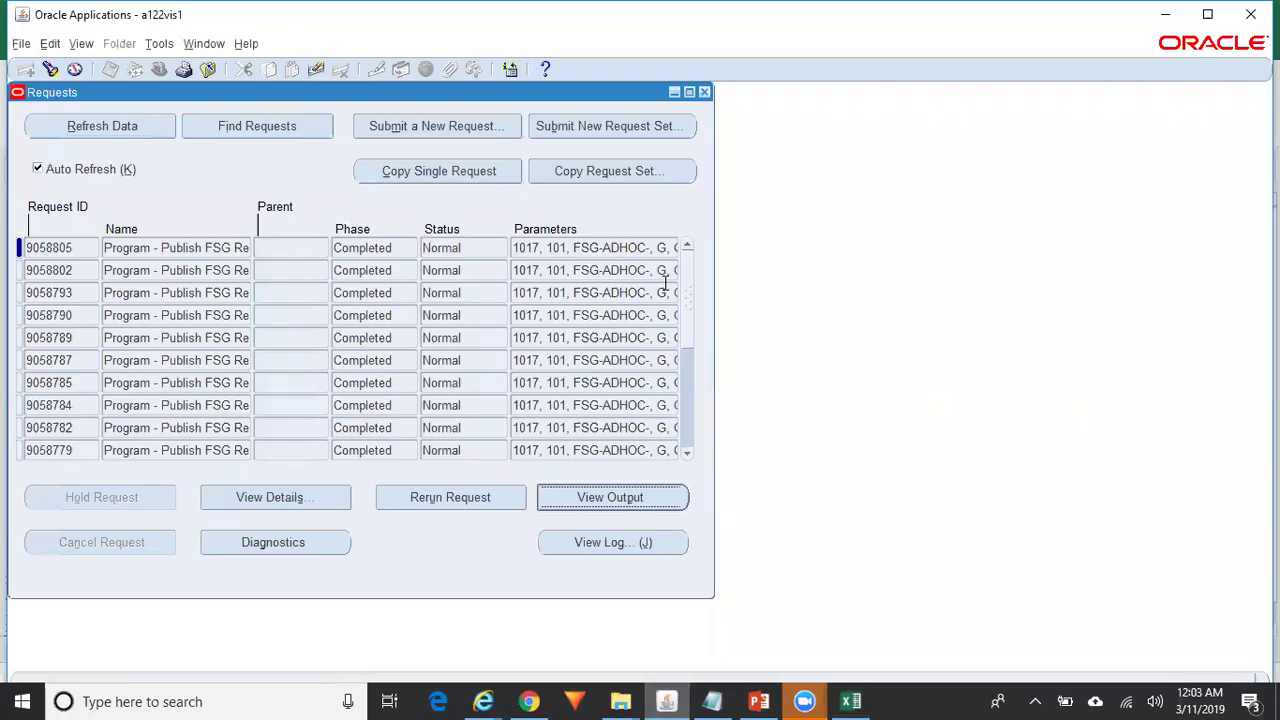
{"action": "left_click", "coordinate": [705, 92]}
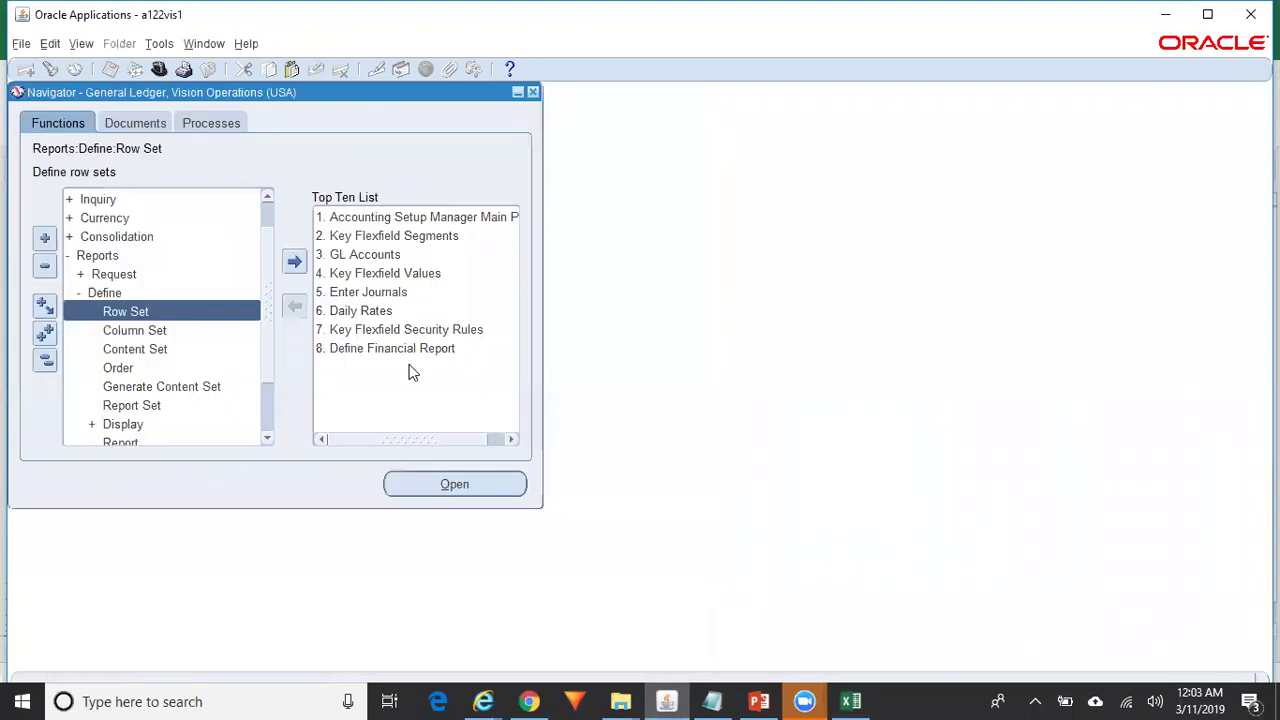
{"action": "double_click", "coordinate": [185, 347]}
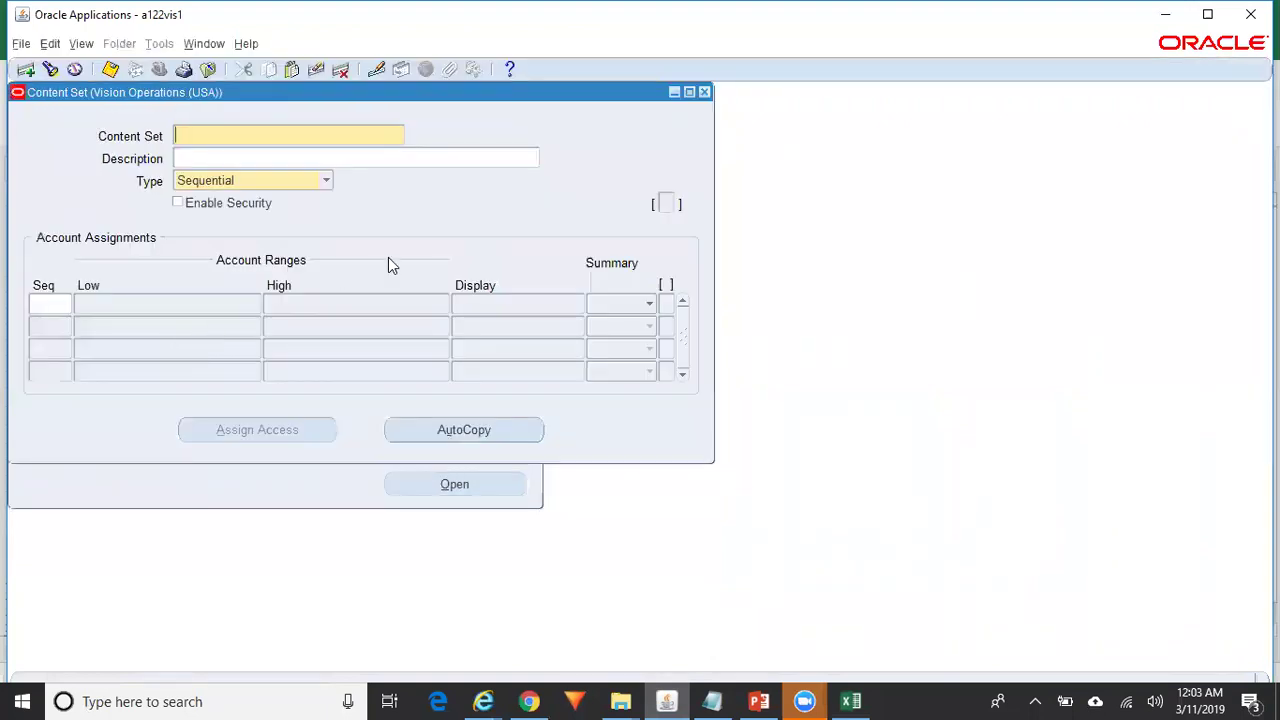
- Query the content set definitions for "All%Depart%"
{"action": "key", "text": "F11"}
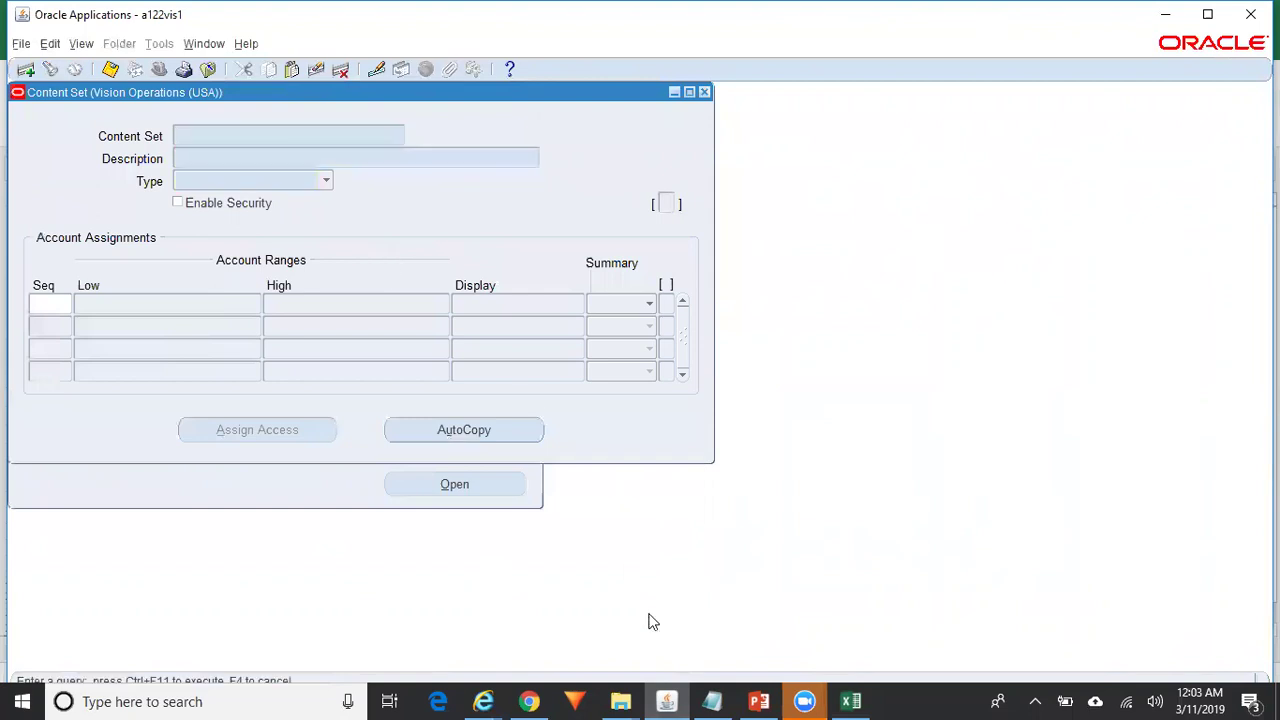
{"action": "left_click", "coordinate": [712, 700]}
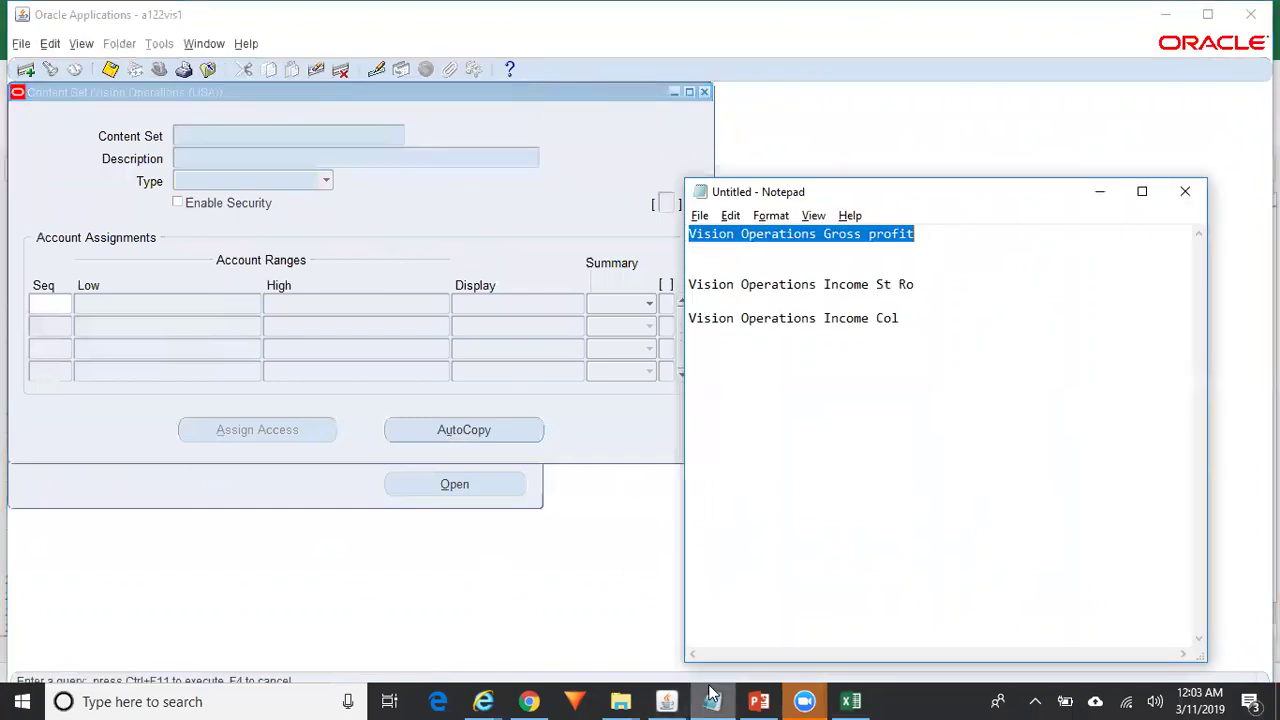
{"action": "left_click", "coordinate": [230, 135]}
{"action": "type", "text": "All%"}
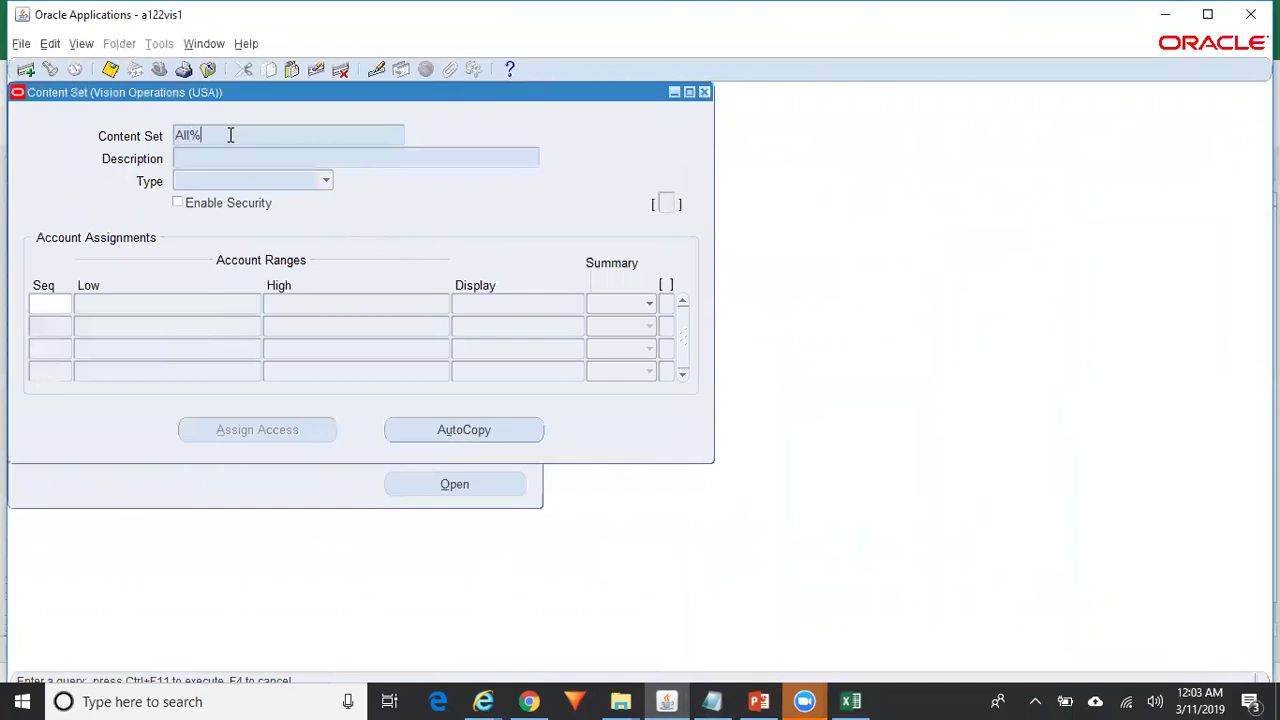
{"action": "type", "text": "Dpart"}
{"action": "key", "text": "BackSpace"}
{"action": "key", "text": "BackSpace"}
{"action": "key", "text": "BackSpace"}
{"action": "key", "text": "BackSpace"}
{"action": "type", "text": "eparrt"}
{"action": "key", "text": "BackSpace"}
{"action": "key", "text": "BackSpace"}
{"action": "type", "text": "t%"}
{"action": "key", "text": "ctrl+F11"}
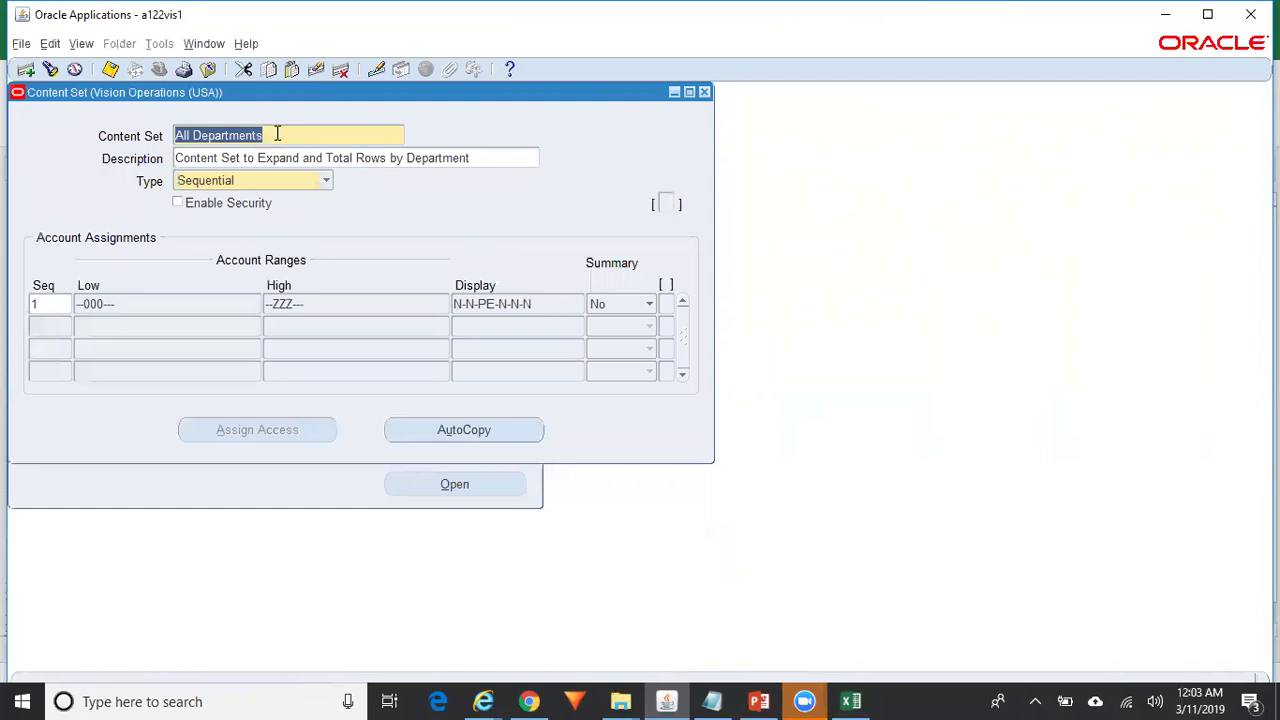
- Open the content set's first account assignment and examine the Department segment's low and high range
{"action": "left_click", "coordinate": [93, 305]}
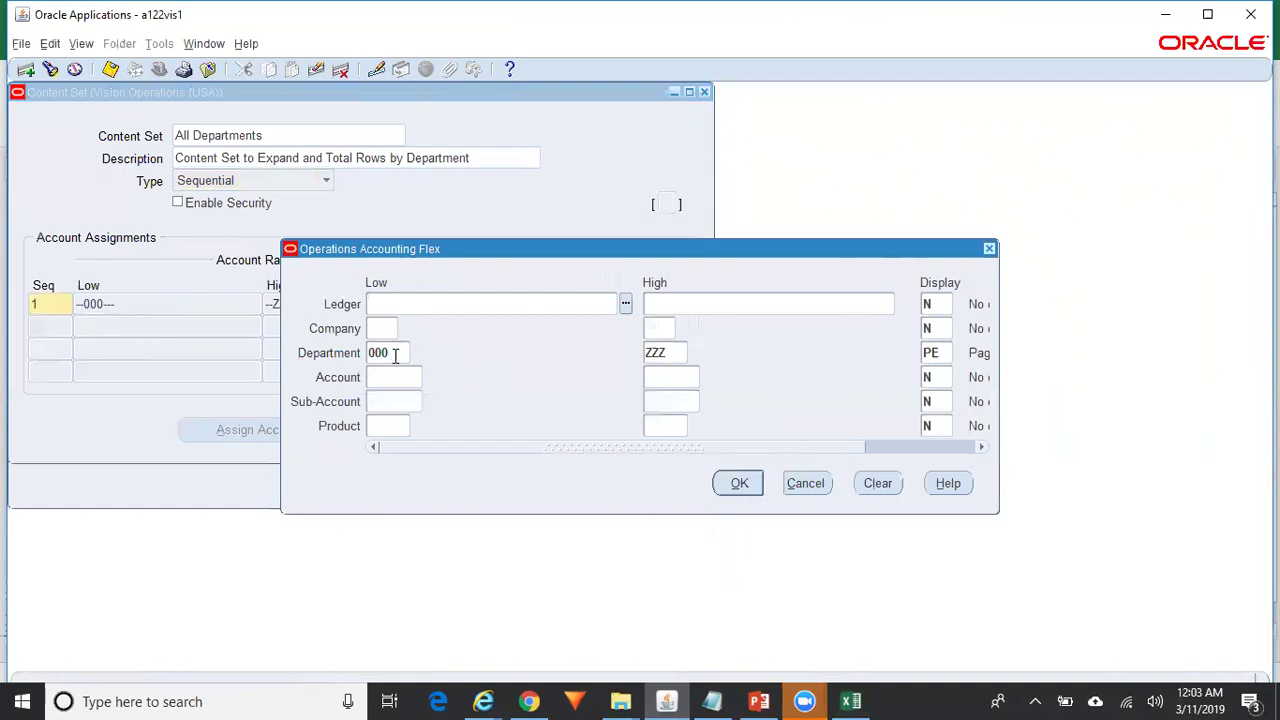
{"action": "left_click", "coordinate": [392, 352]}
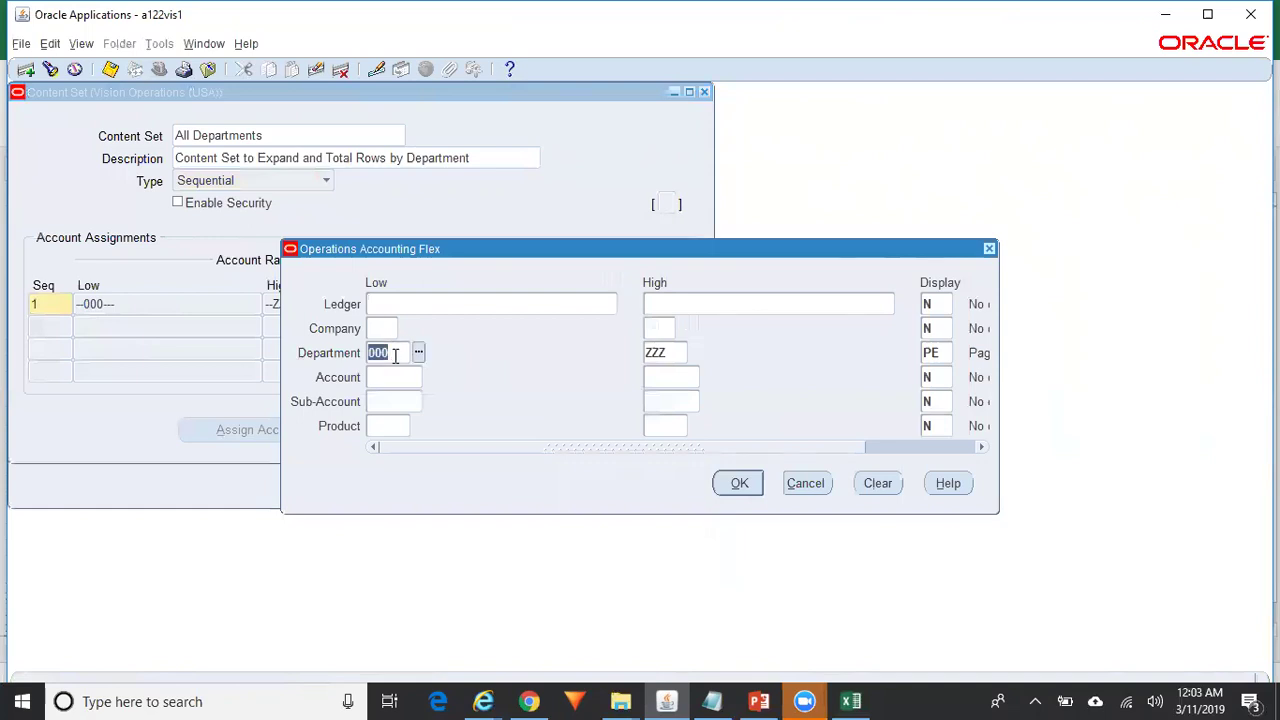
{"action": "left_click", "coordinate": [675, 353]}
{"action": "left_click_drag", "start_coordinate": [823, 455], "coordinate": [891, 448]}
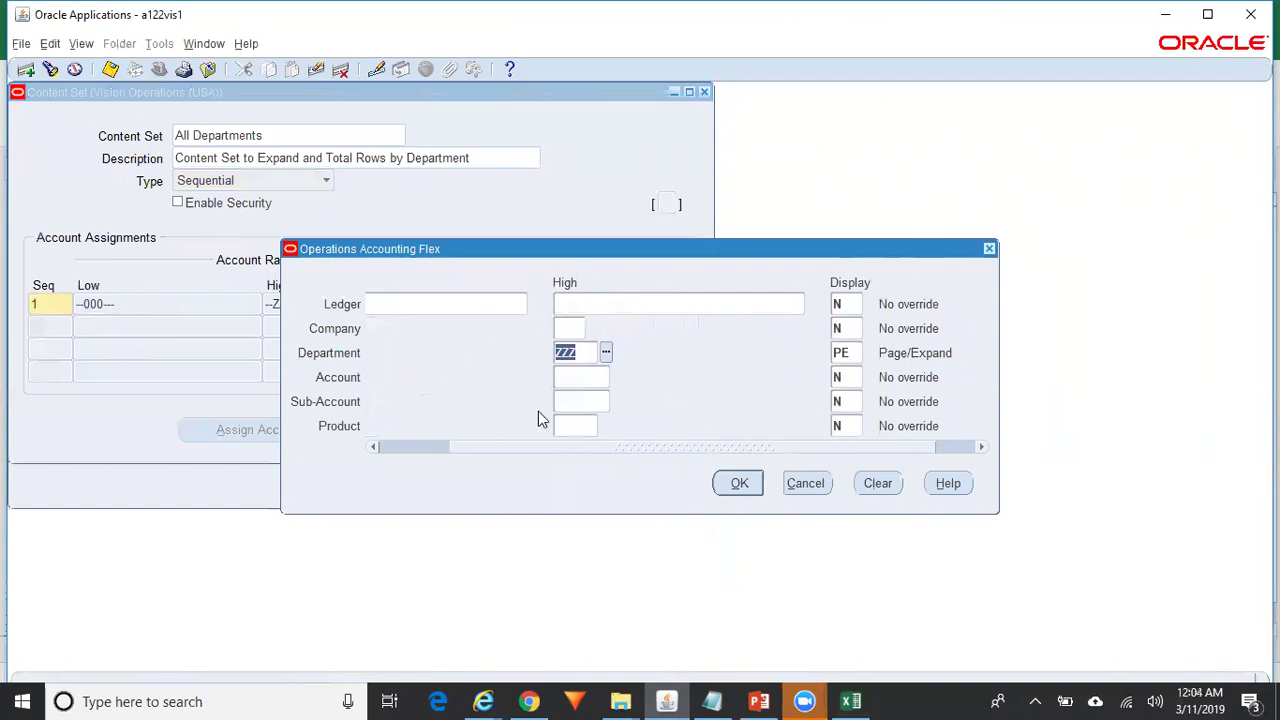
{"action": "left_click_drag", "start_coordinate": [669, 450], "coordinate": [551, 455]}
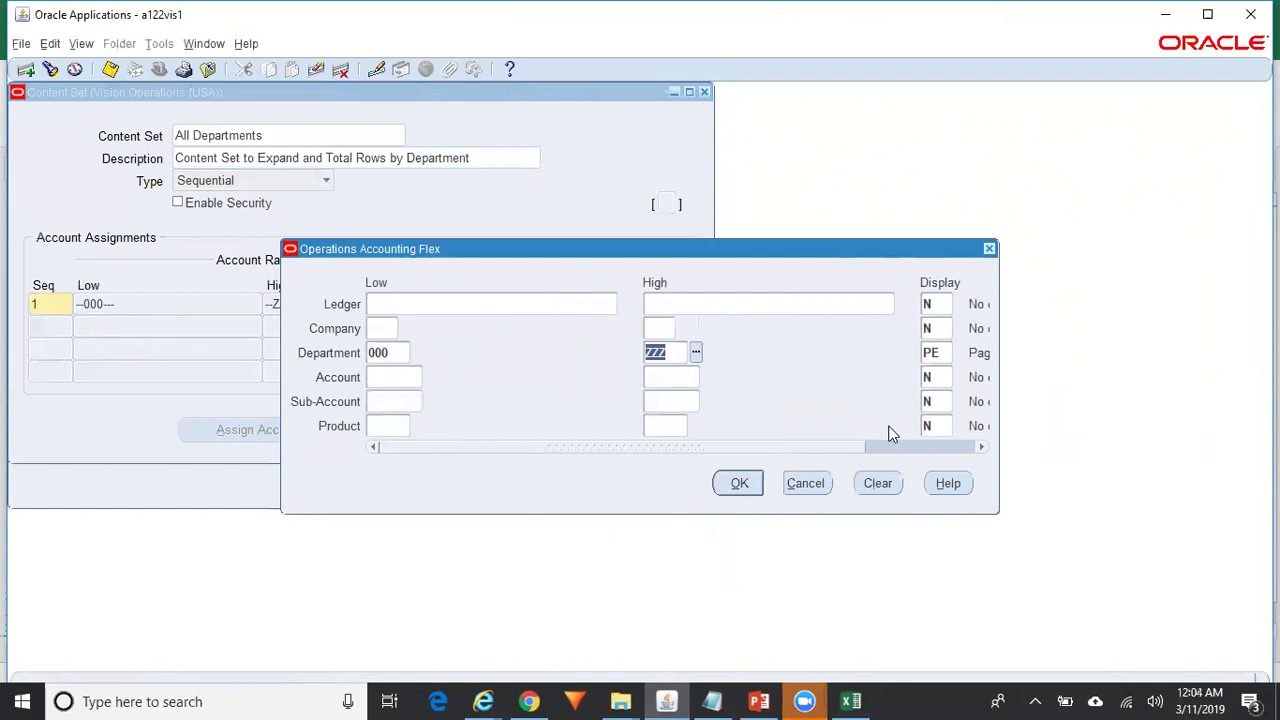
- Examine the display settings of the Ledger, Account, Sub-Account, Product and Department segments against the Department range
{"action": "left_click", "coordinate": [941, 305]}
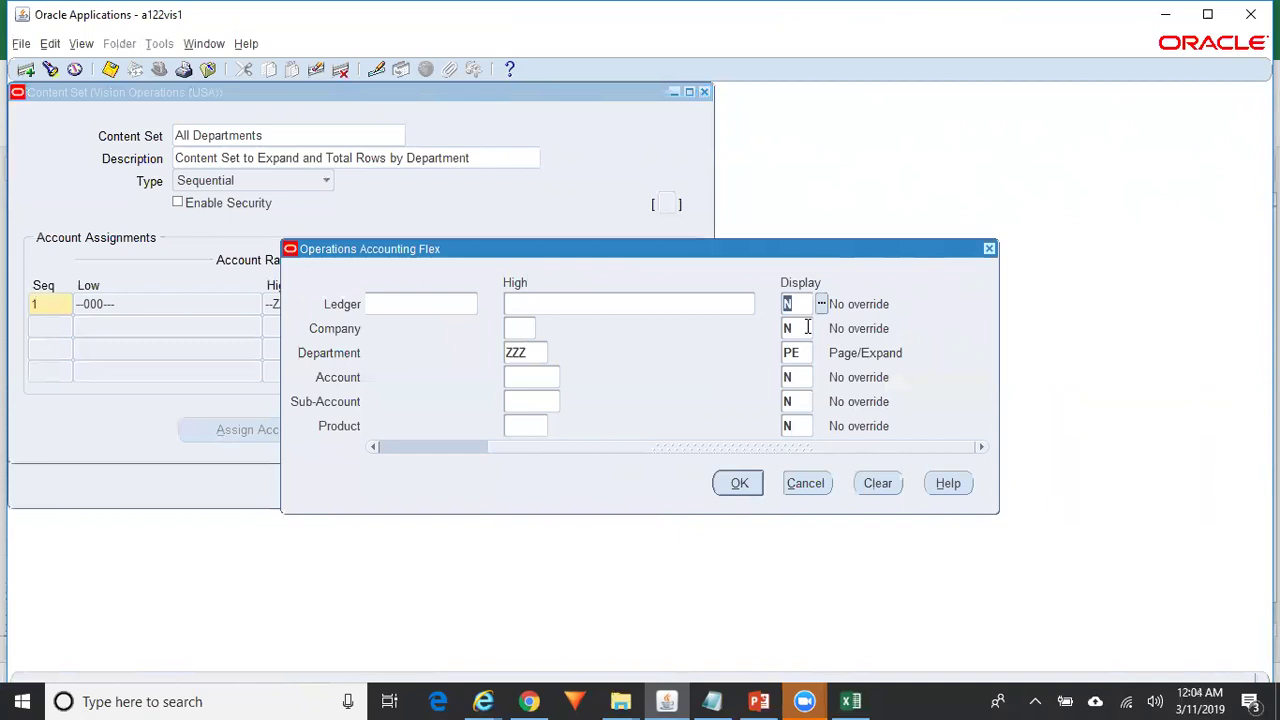
{"action": "left_click", "coordinate": [804, 377]}
{"action": "left_click", "coordinate": [801, 402]}
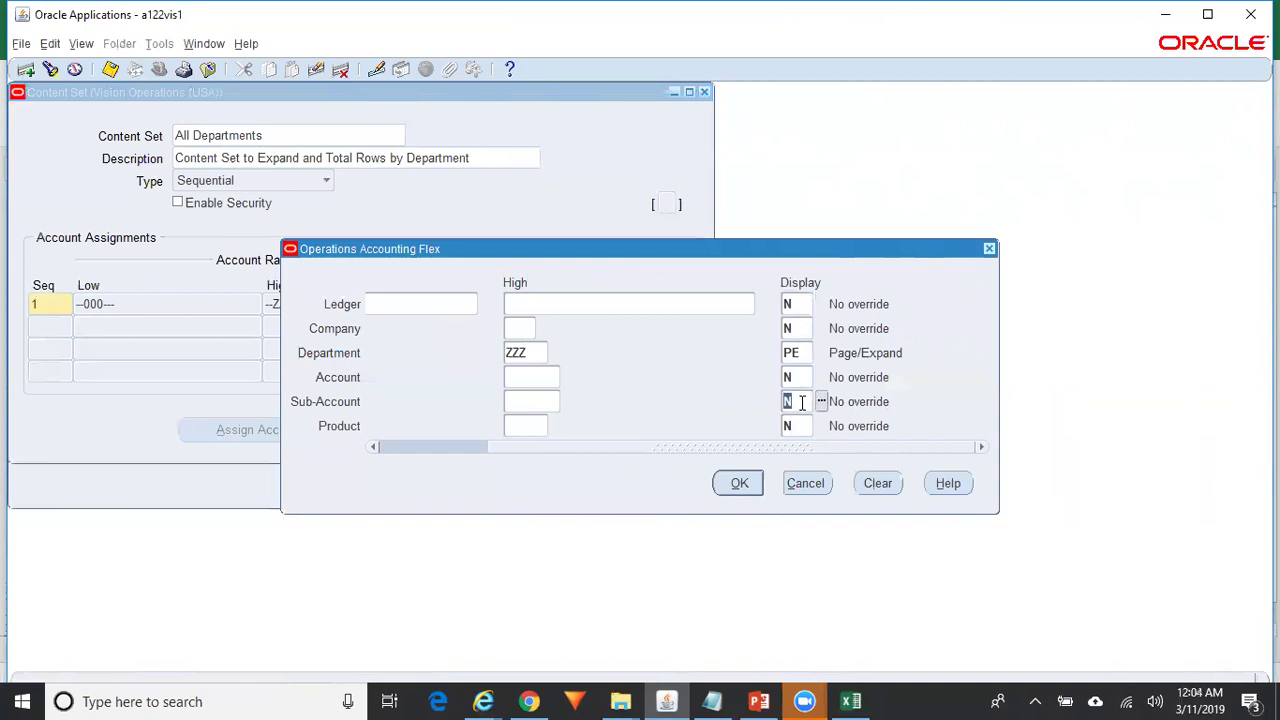
{"action": "left_click", "coordinate": [803, 426]}
{"action": "left_click", "coordinate": [811, 353]}
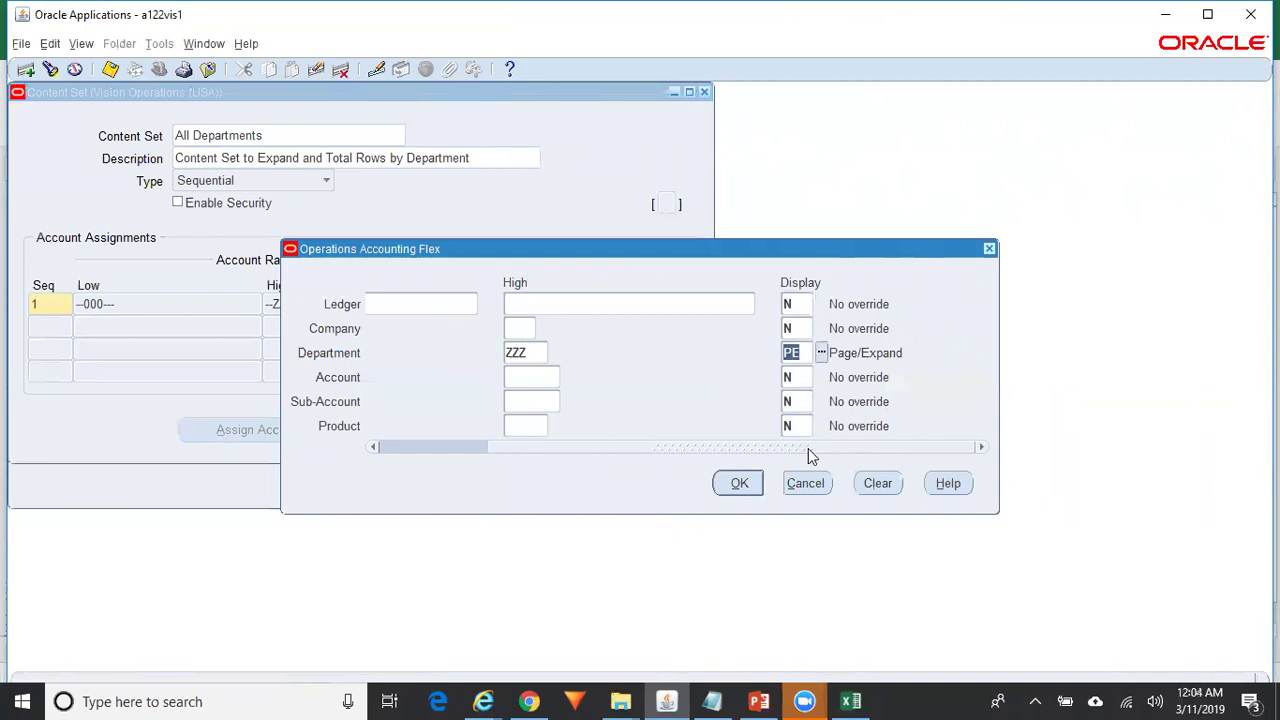
{"action": "left_click_drag", "start_coordinate": [811, 452], "coordinate": [617, 452]}
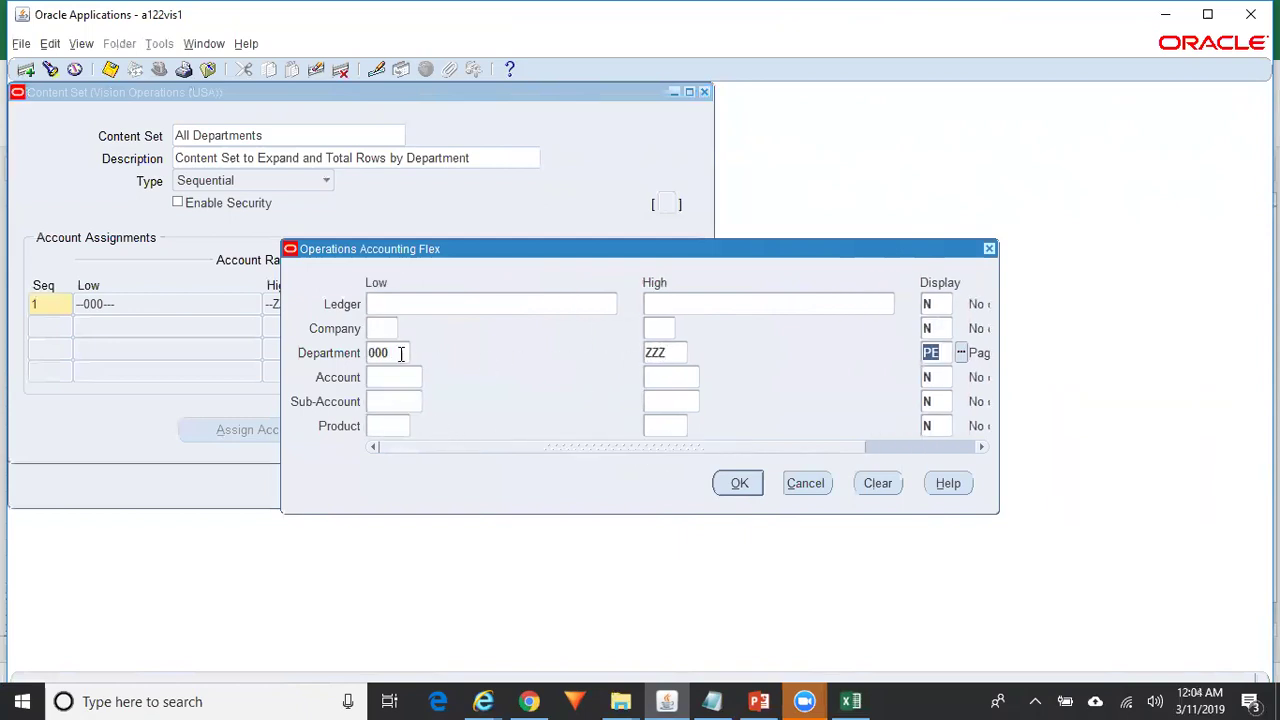
{"action": "left_click", "coordinate": [679, 352]}
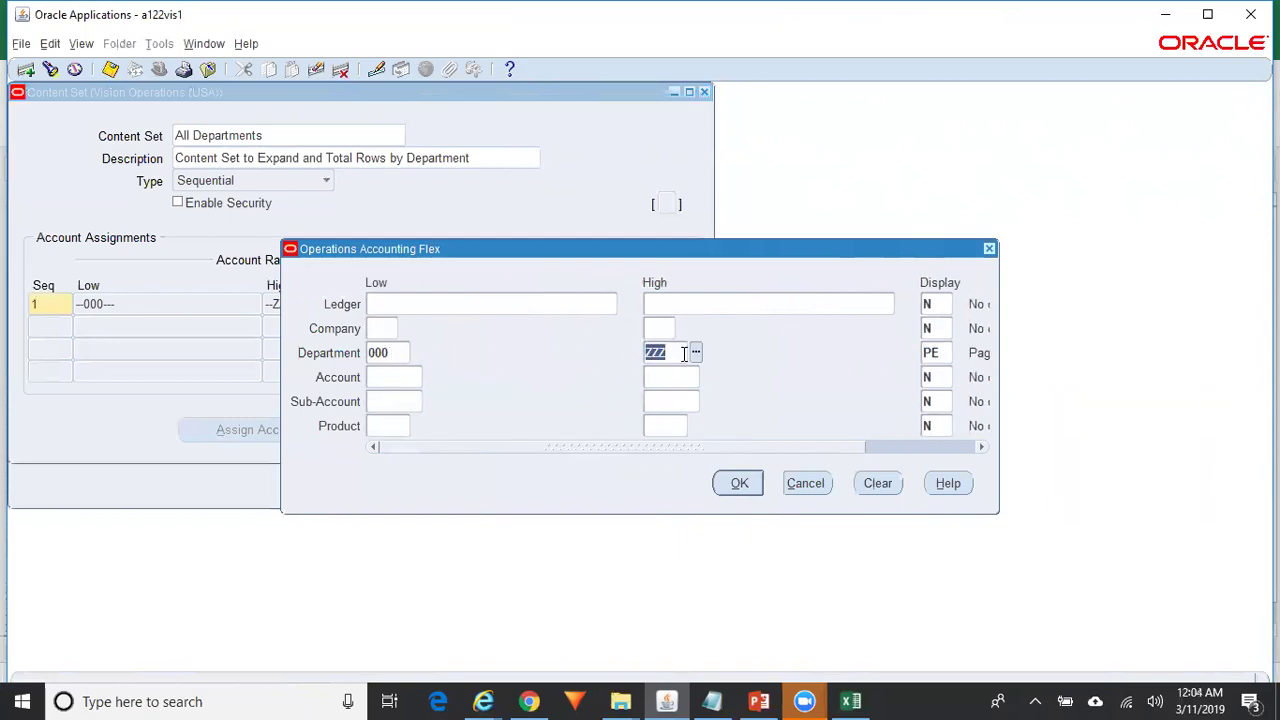
{"action": "left_click", "coordinate": [785, 451]}
{"action": "left_click", "coordinate": [829, 358]}
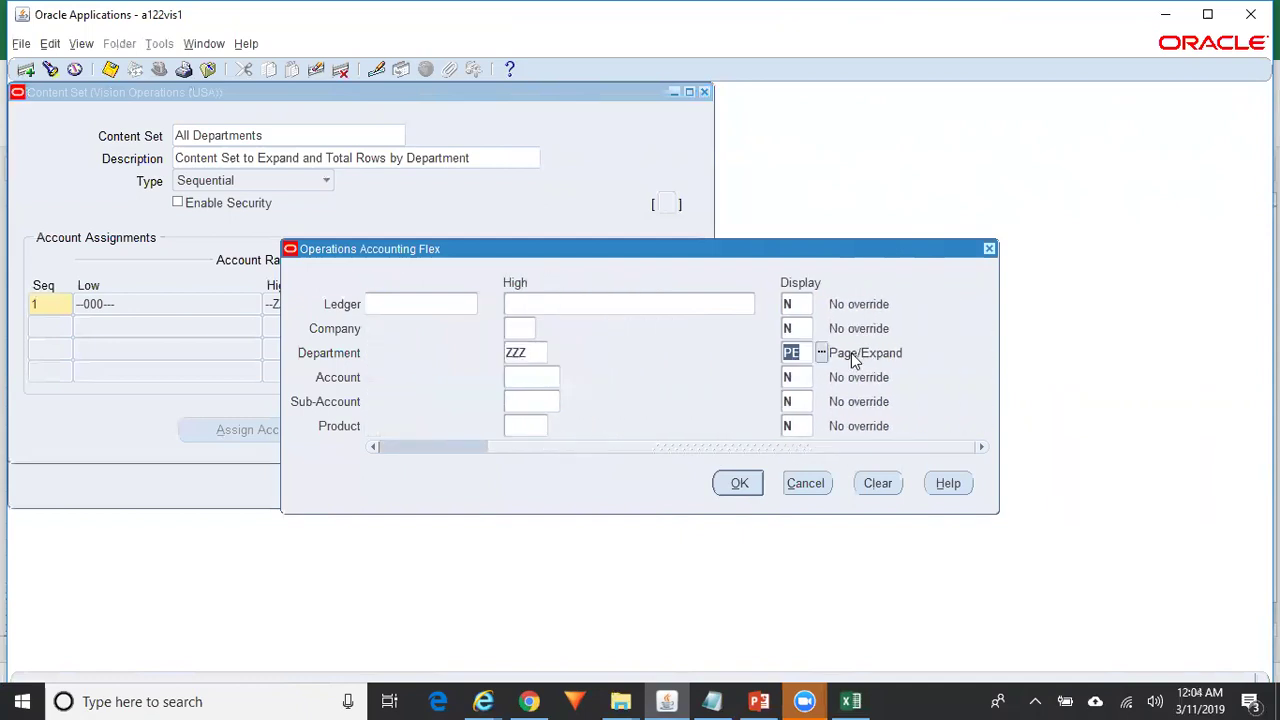
- Choose the PE (Page/Expand) display option for the Department segment and accept the account assignment
{"action": "left_click", "coordinate": [821, 353]}
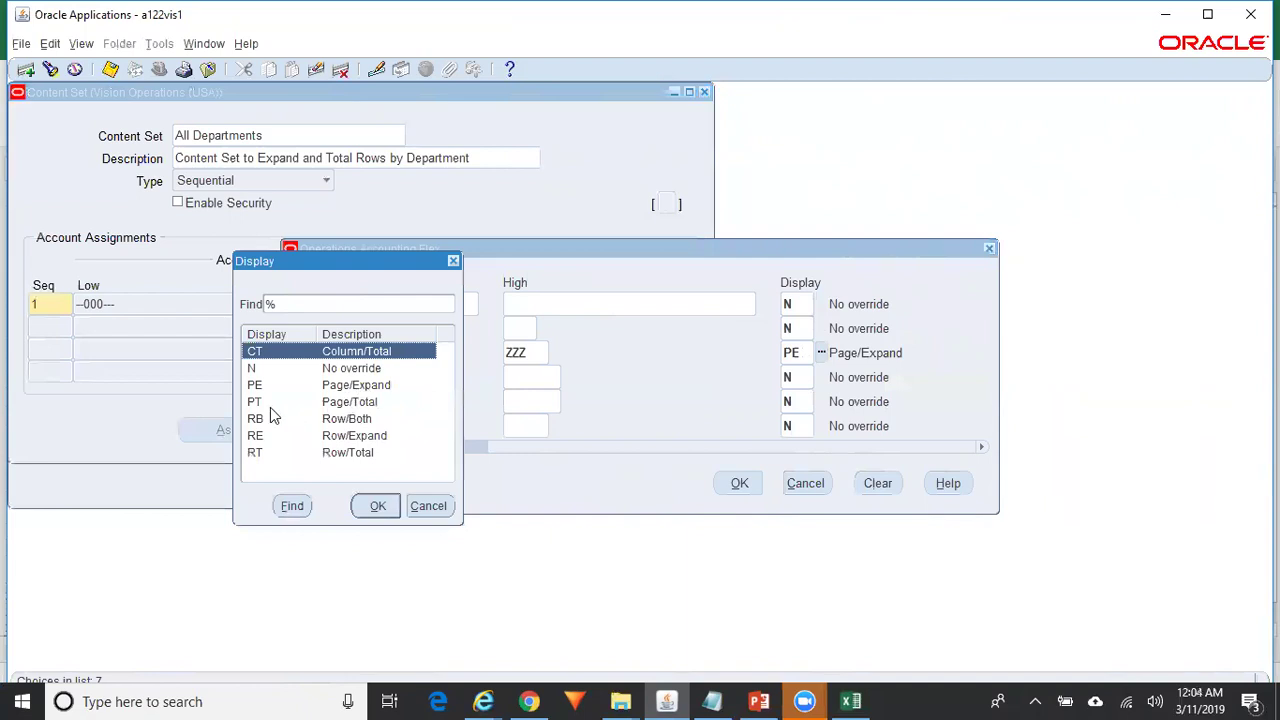
{"action": "left_click", "coordinate": [369, 388]}
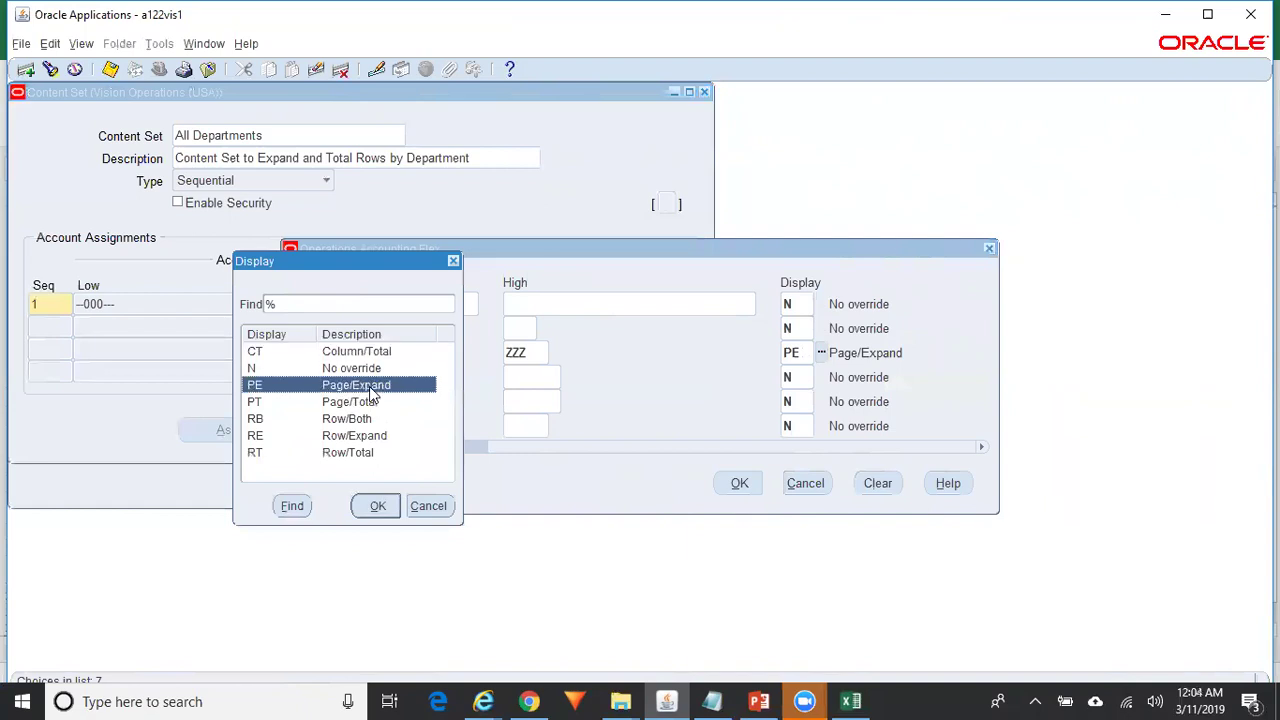
{"action": "left_click", "coordinate": [379, 505]}
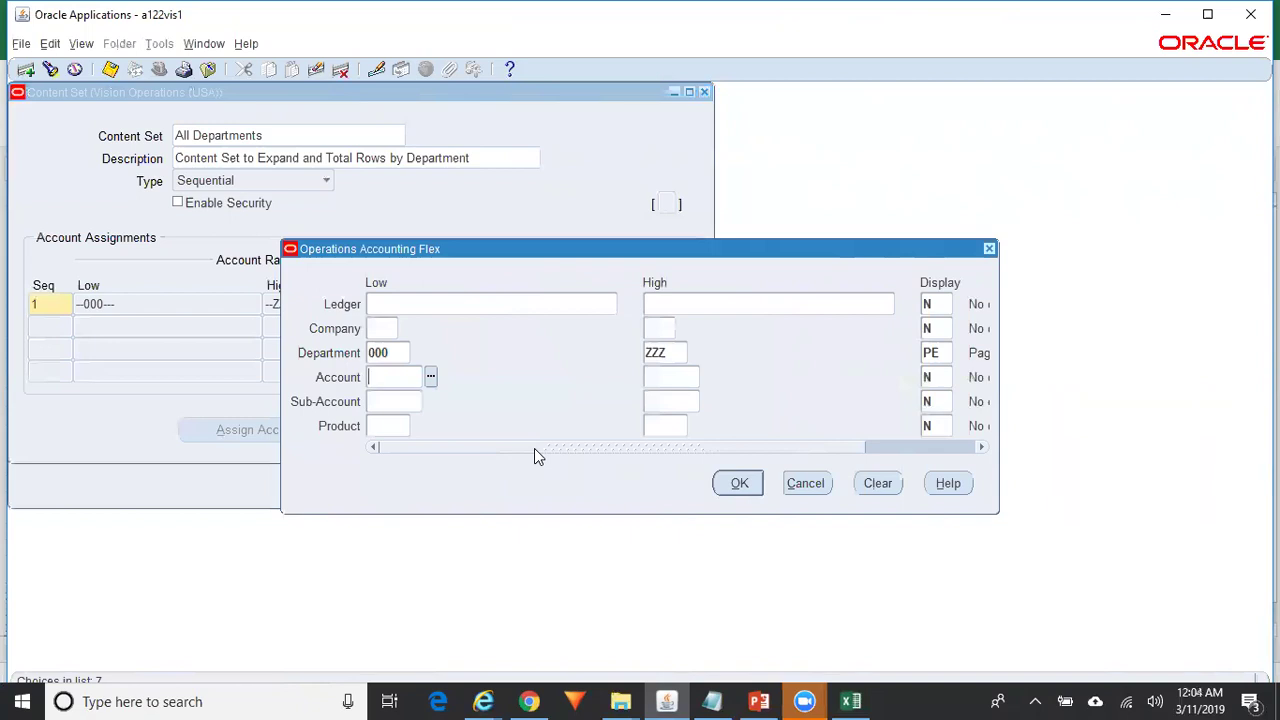
{"action": "left_click", "coordinate": [393, 353]}
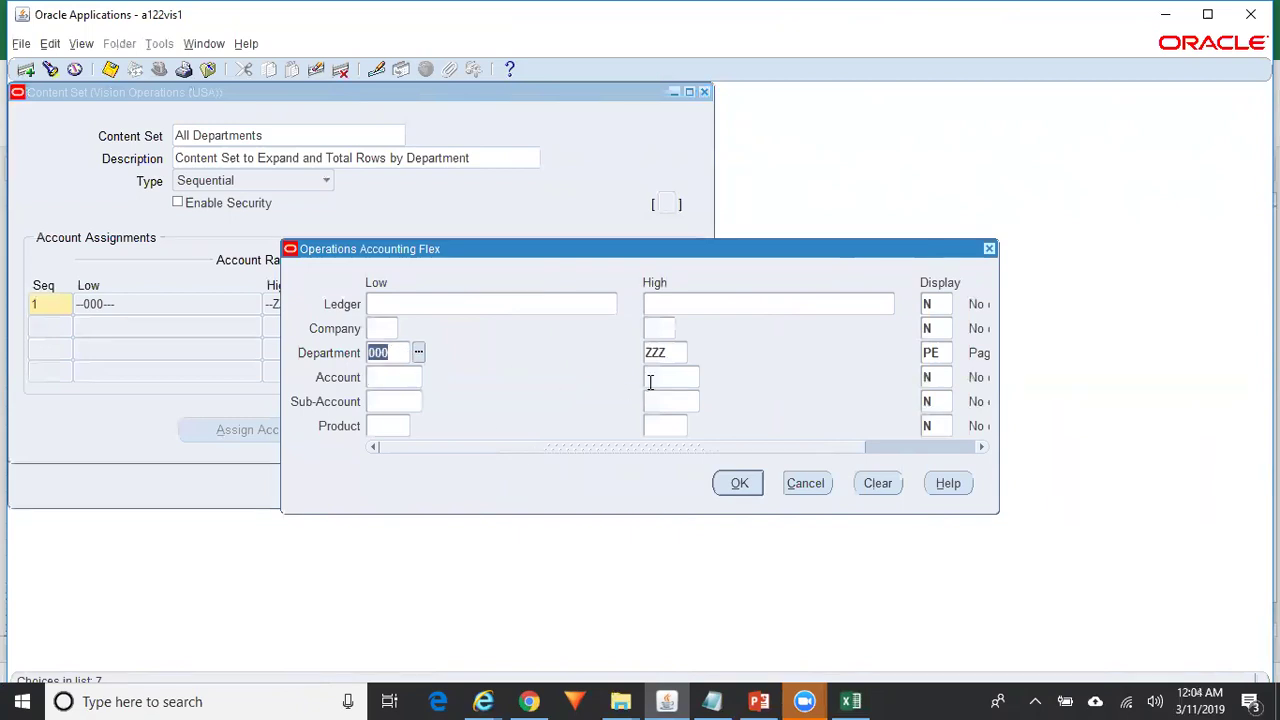
{"action": "left_click", "coordinate": [739, 483]}
- Copy the content set's name, and close the Content Set form with its changes saved
{"action": "left_click", "coordinate": [288, 134]}
{"action": "key", "text": "ctrl+c"}
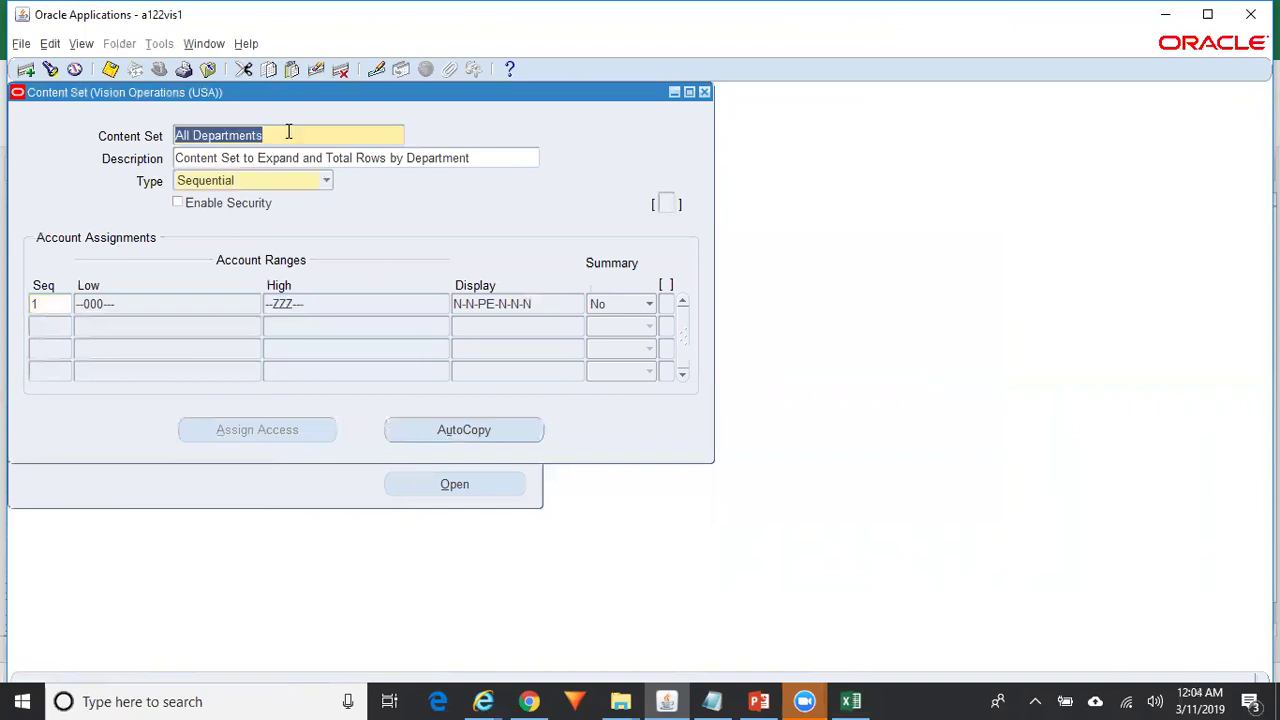
{"action": "left_click", "coordinate": [705, 92]}
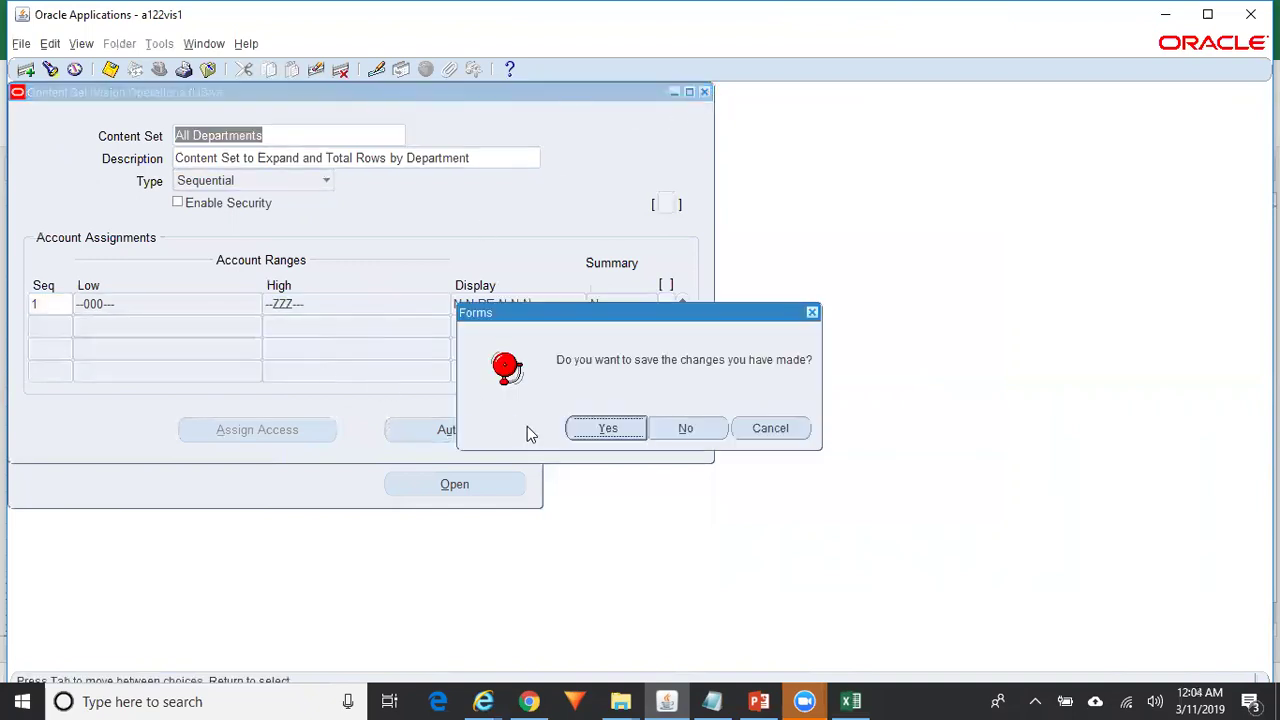
{"action": "left_click", "coordinate": [606, 430]}
{"action": "left_click", "coordinate": [797, 438]}
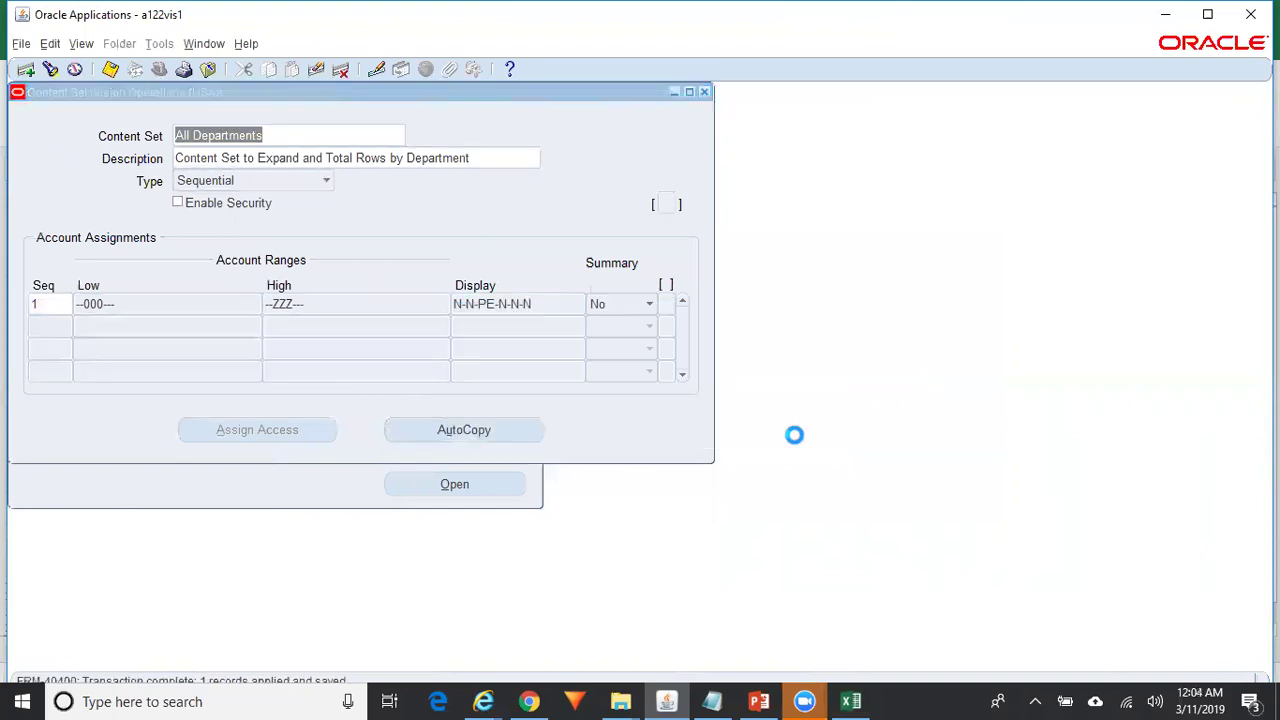
- Open the financial report definition form and paste the content set name "All Departments" below the names in Notepad
{"action": "double_click", "coordinate": [134, 443]}
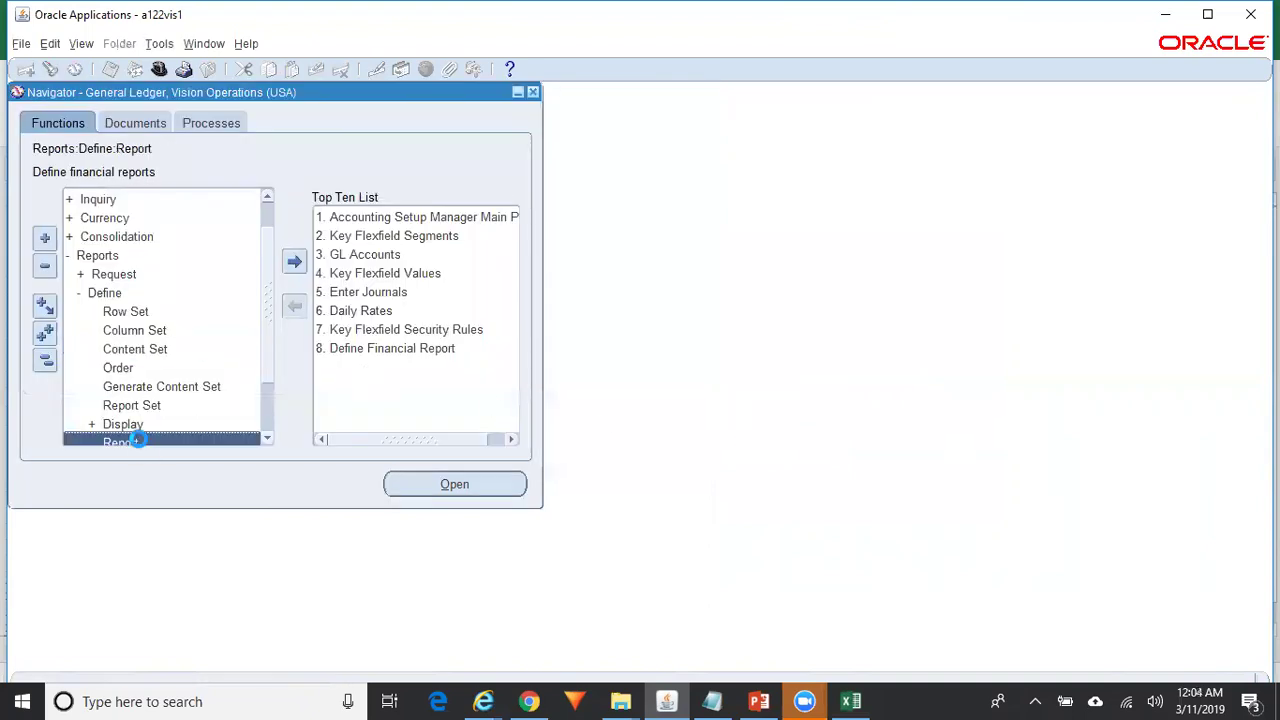
{"action": "left_click", "coordinate": [718, 701]}
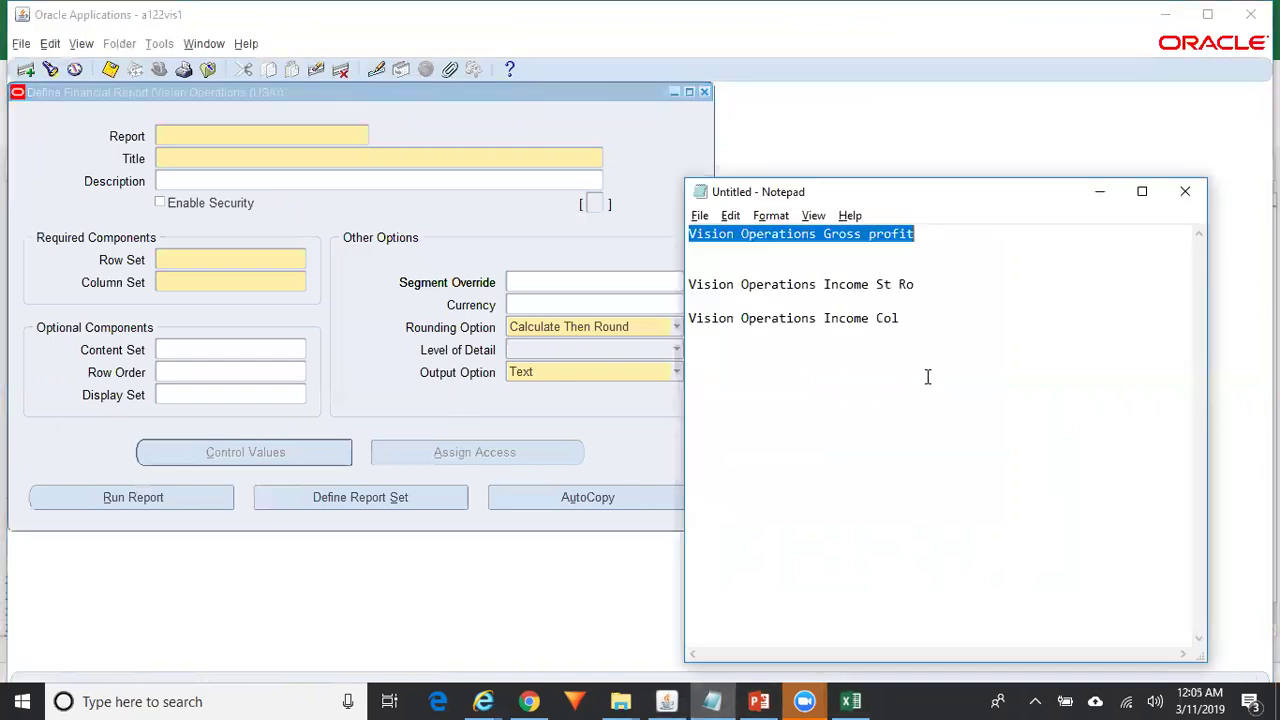
{"action": "left_click", "coordinate": [914, 318]}
{"action": "key", "text": "ctrl+v"}
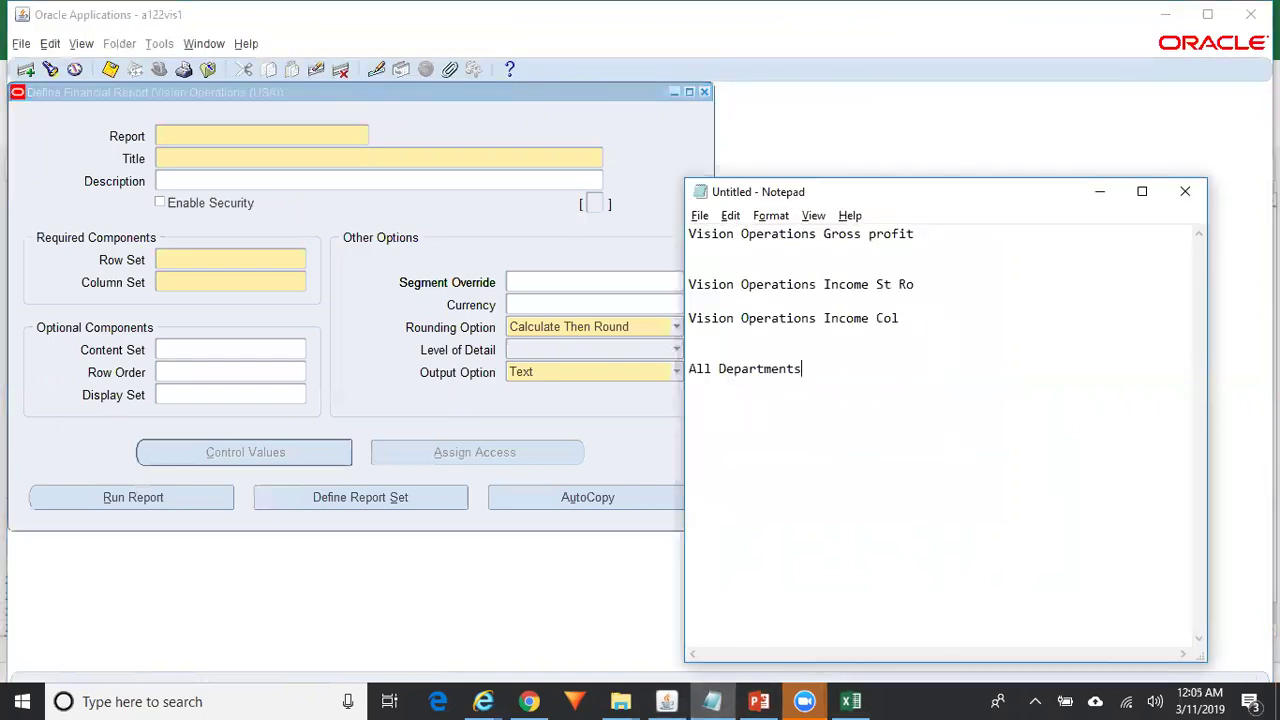
- Copy "Vision Operations Gross profit" from Notepad and query the financial report with that name
{"action": "left_click_drag", "start_coordinate": [918, 234], "coordinate": [634, 227]}
{"action": "key", "text": "ctrl+c"}
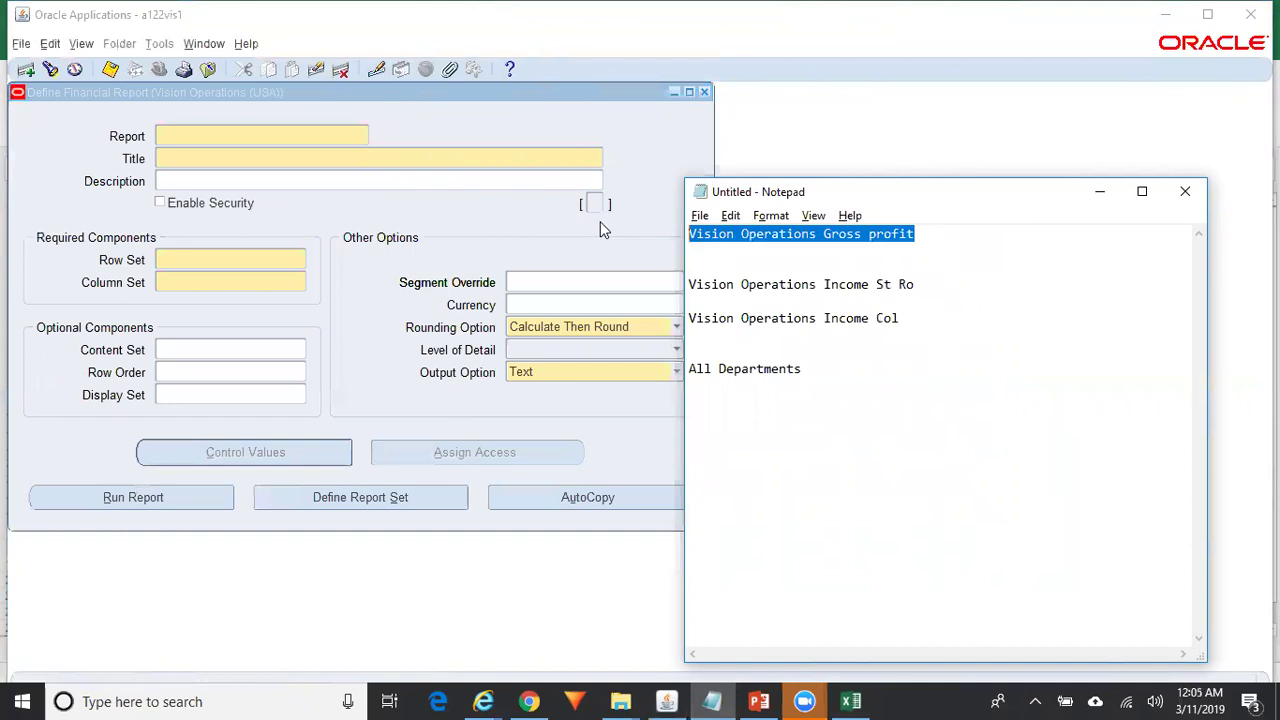
{"action": "left_click", "coordinate": [345, 134]}
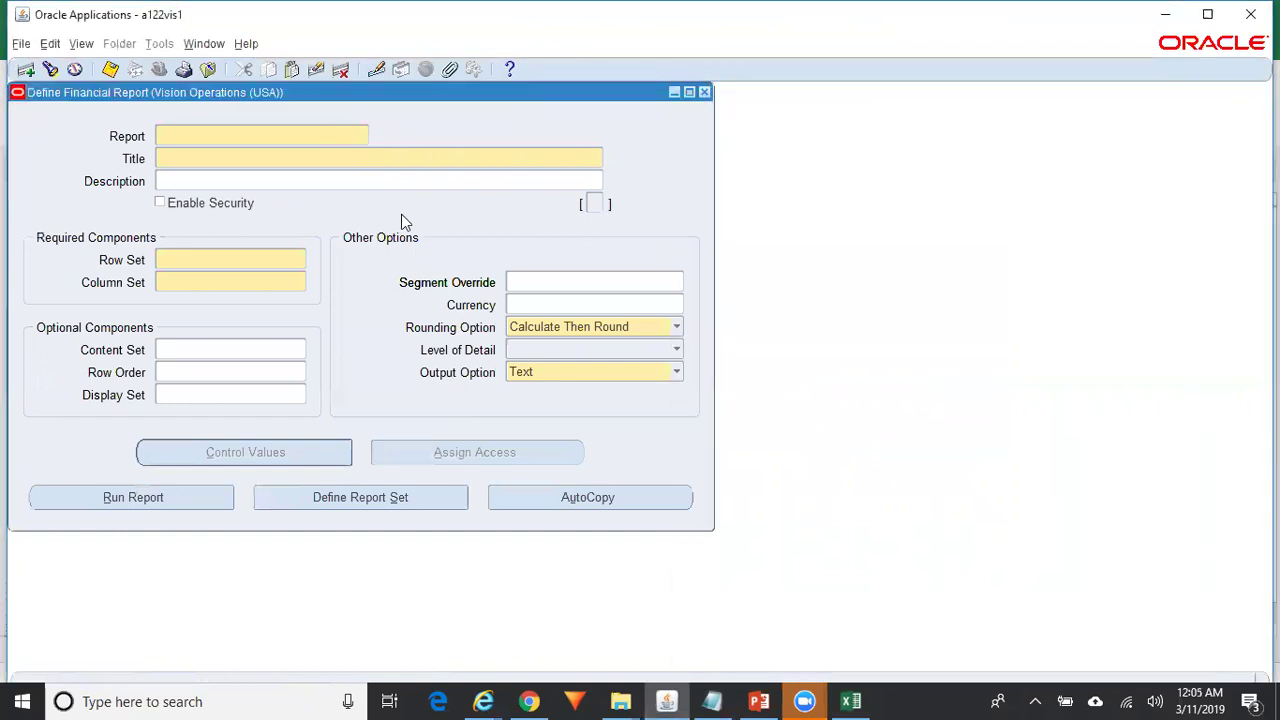
{"action": "key", "text": "F11"}
{"action": "key", "text": "ctrl+v"}
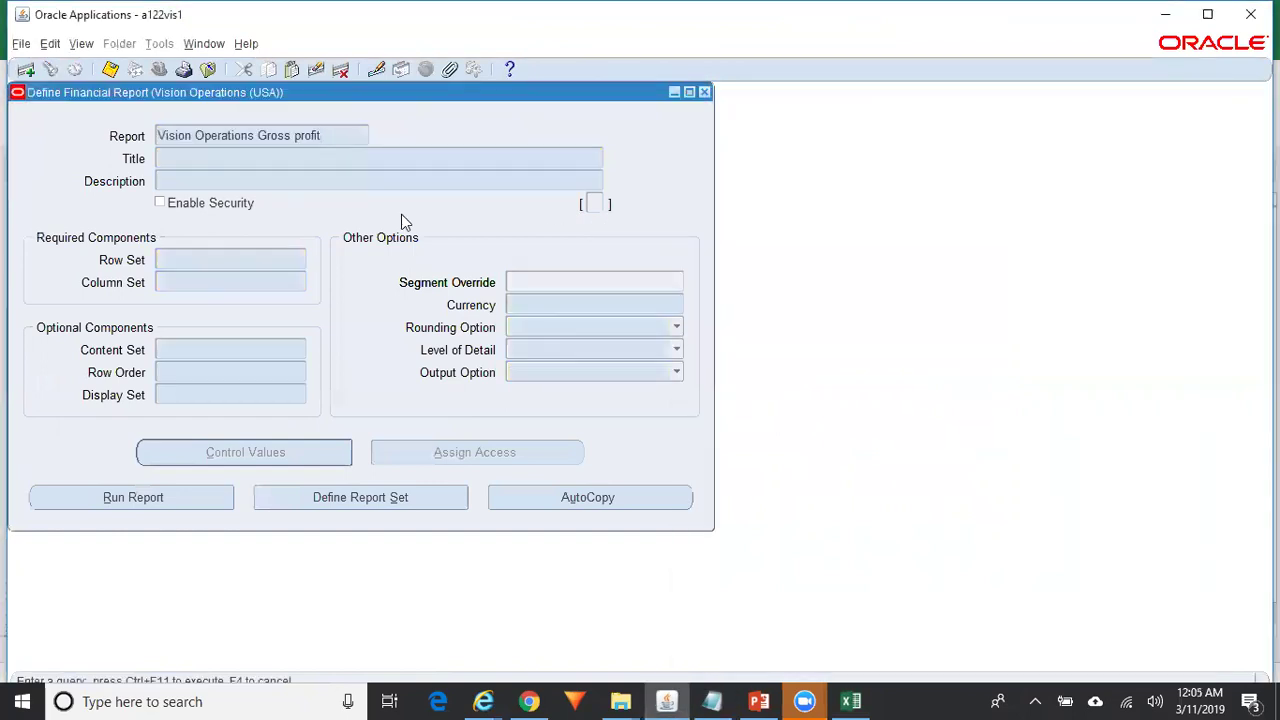
{"action": "key", "text": "ctrl+F11"}
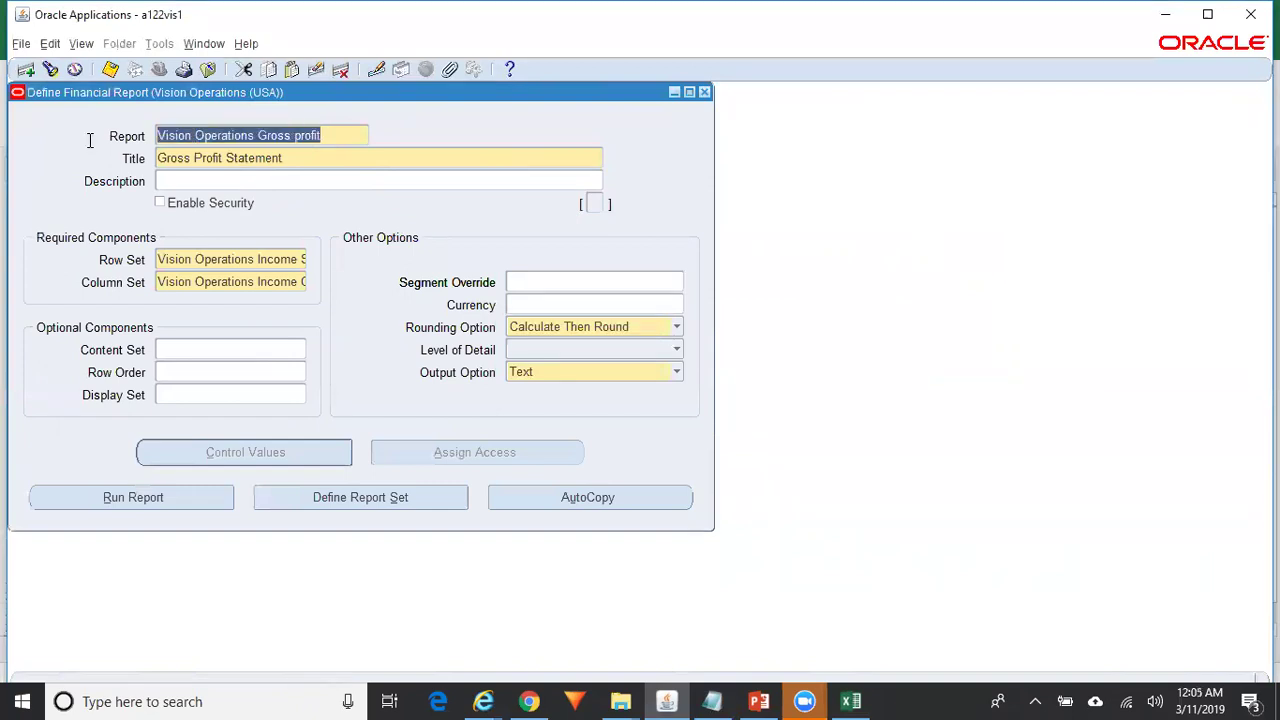
- Assign the "All Departments" content set, copied from Notepad, to the Gross profit report and save it
{"action": "left_click", "coordinate": [193, 348]}
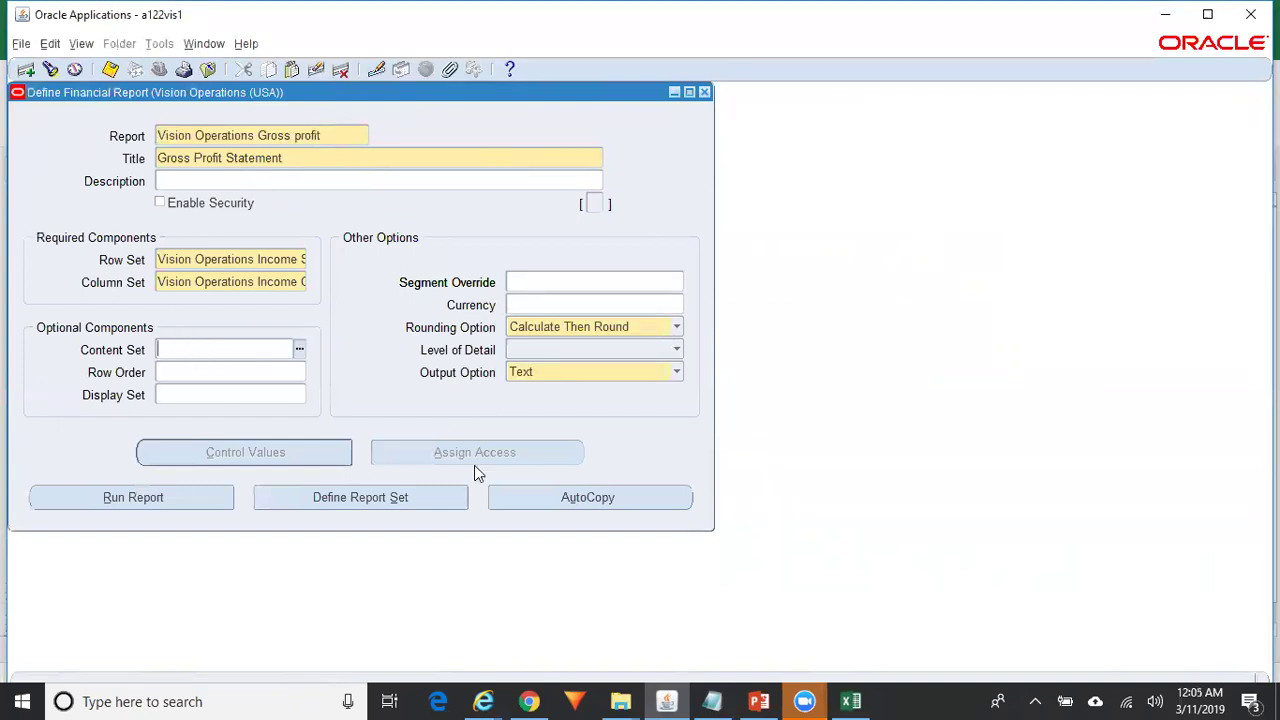
{"action": "left_click", "coordinate": [712, 701]}
{"action": "left_click_drag", "start_coordinate": [806, 369], "coordinate": [678, 378]}
{"action": "key", "text": "ctrl+c"}
{"action": "left_click", "coordinate": [263, 349]}
{"action": "key", "text": "ctrl+v"}
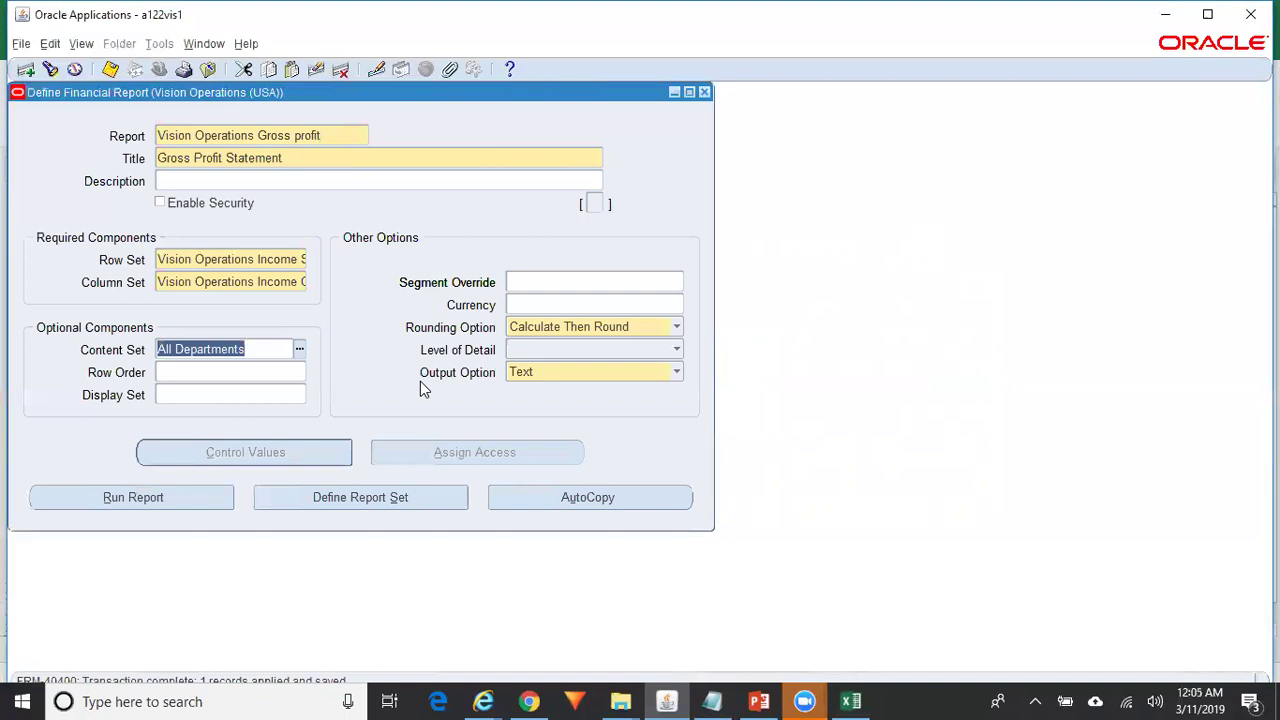
- Close the financial report definition form and open a new single request for submission
{"action": "left_click", "coordinate": [328, 135]}
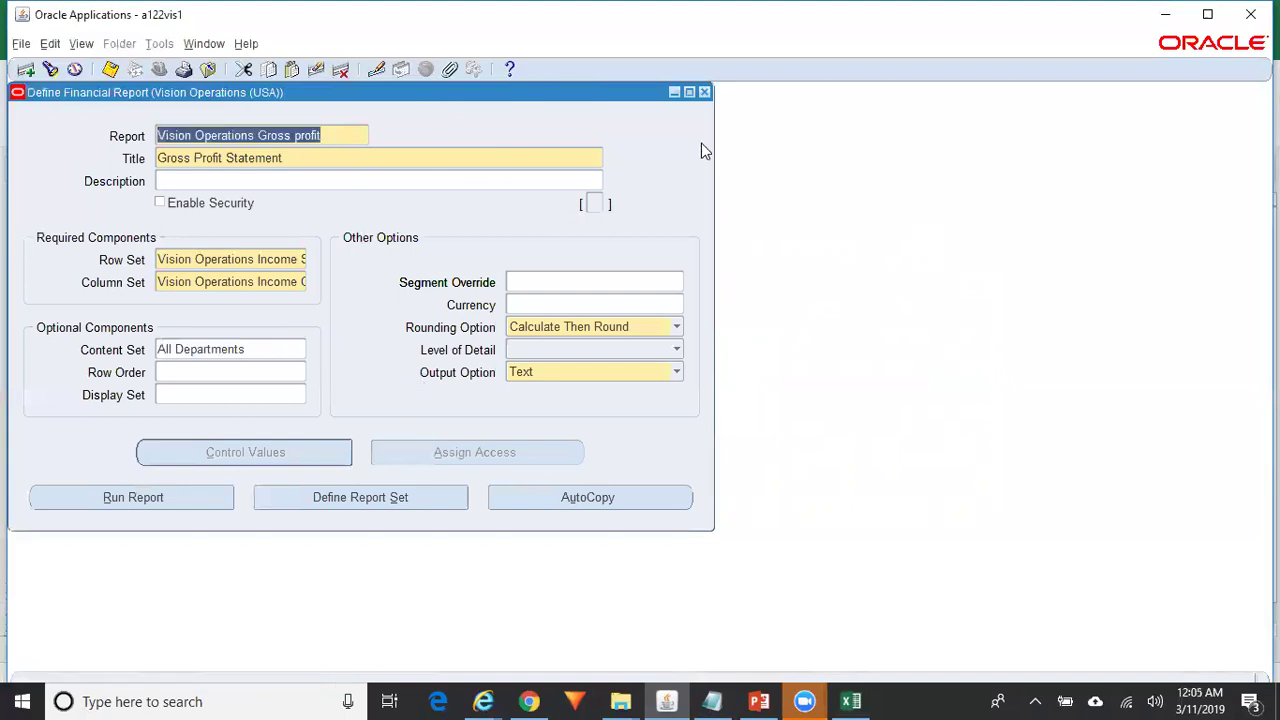
{"action": "left_click", "coordinate": [704, 92]}
{"action": "key", "text": "alt+v"}
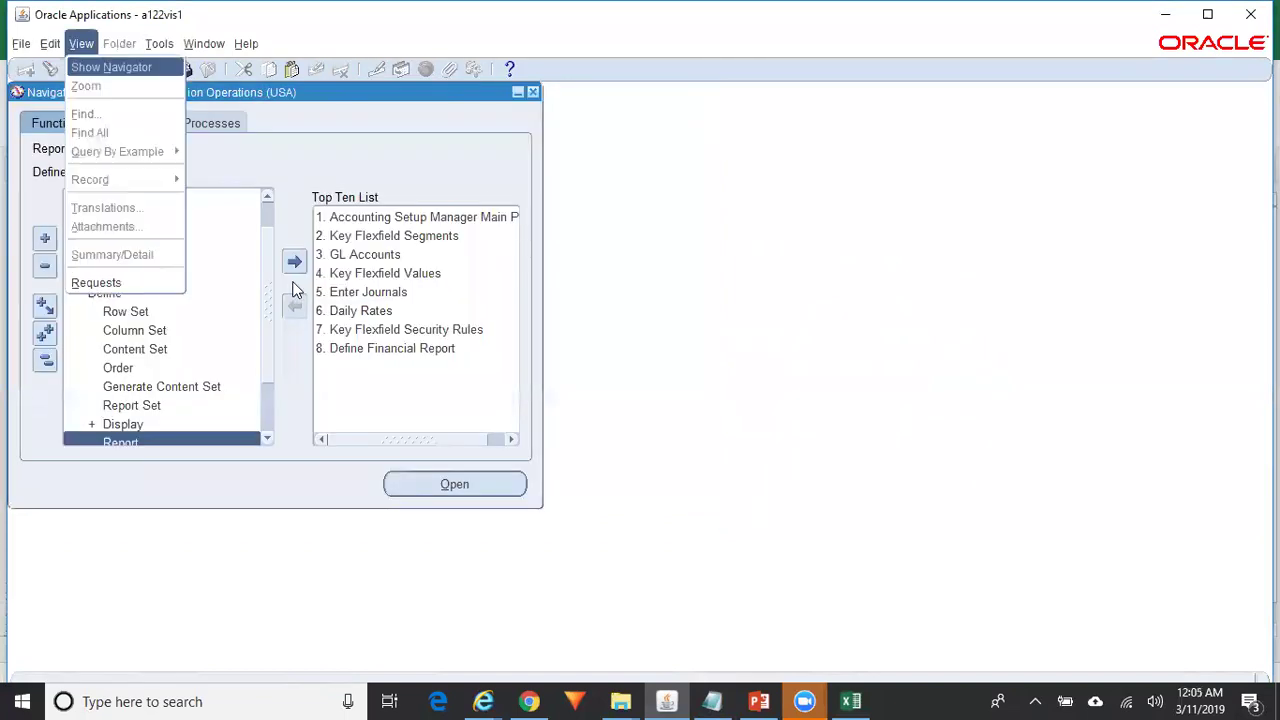
{"action": "key", "text": "r"}
{"action": "key", "text": "alt+n"}
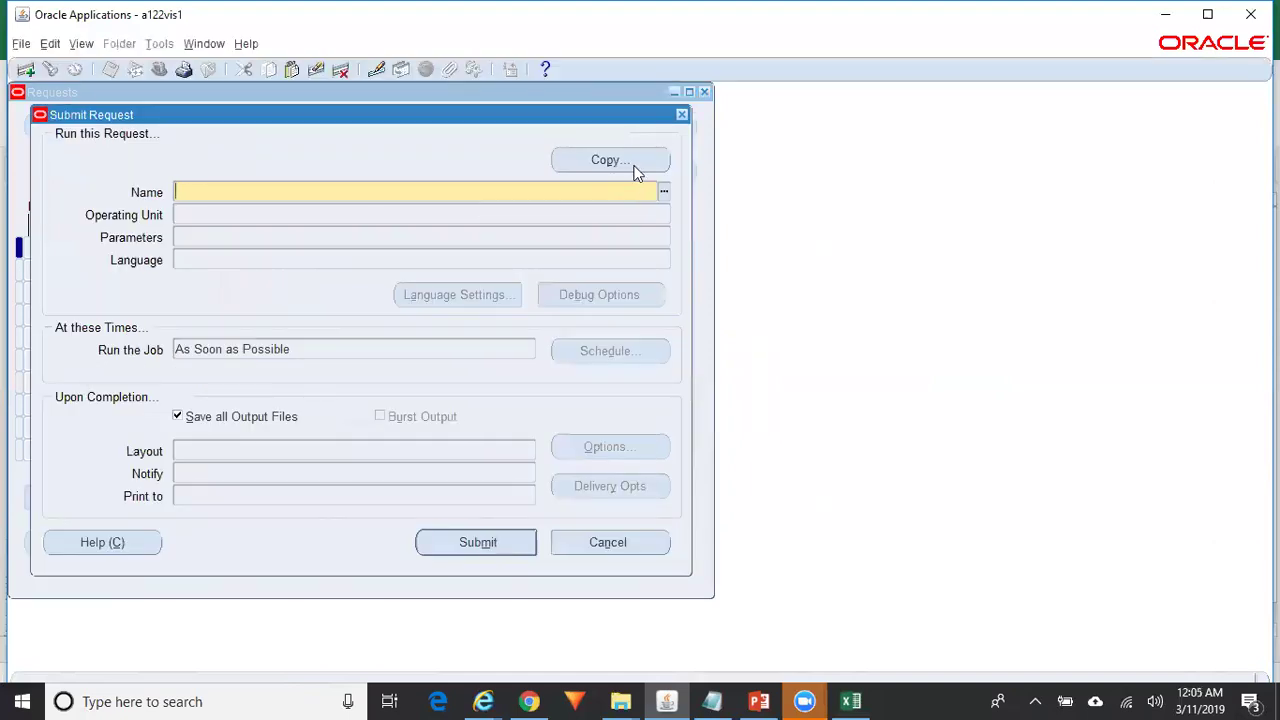
- Find requests matching "Program%Publ%" and choose "Program - Publish FSG Report" as the request to run
{"action": "type", "text": "Program%Publ%"}
{"action": "key", "text": "Tab"}
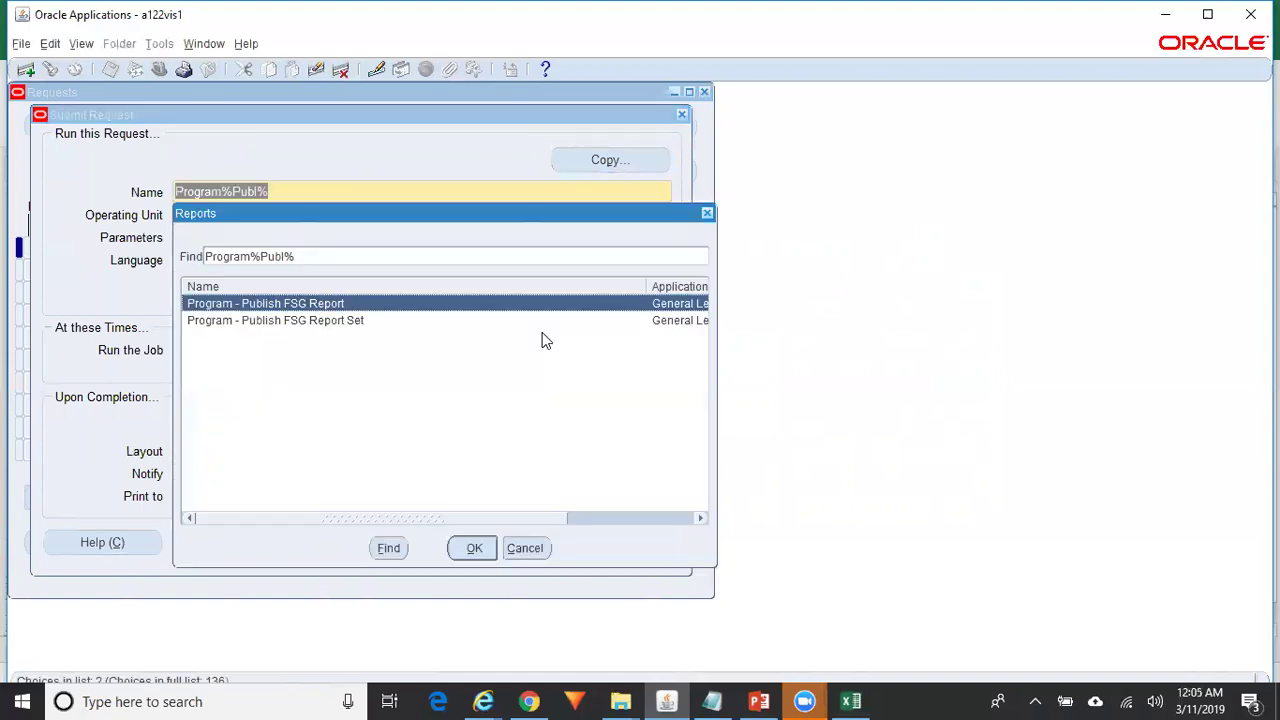
{"action": "key", "text": "Return"}
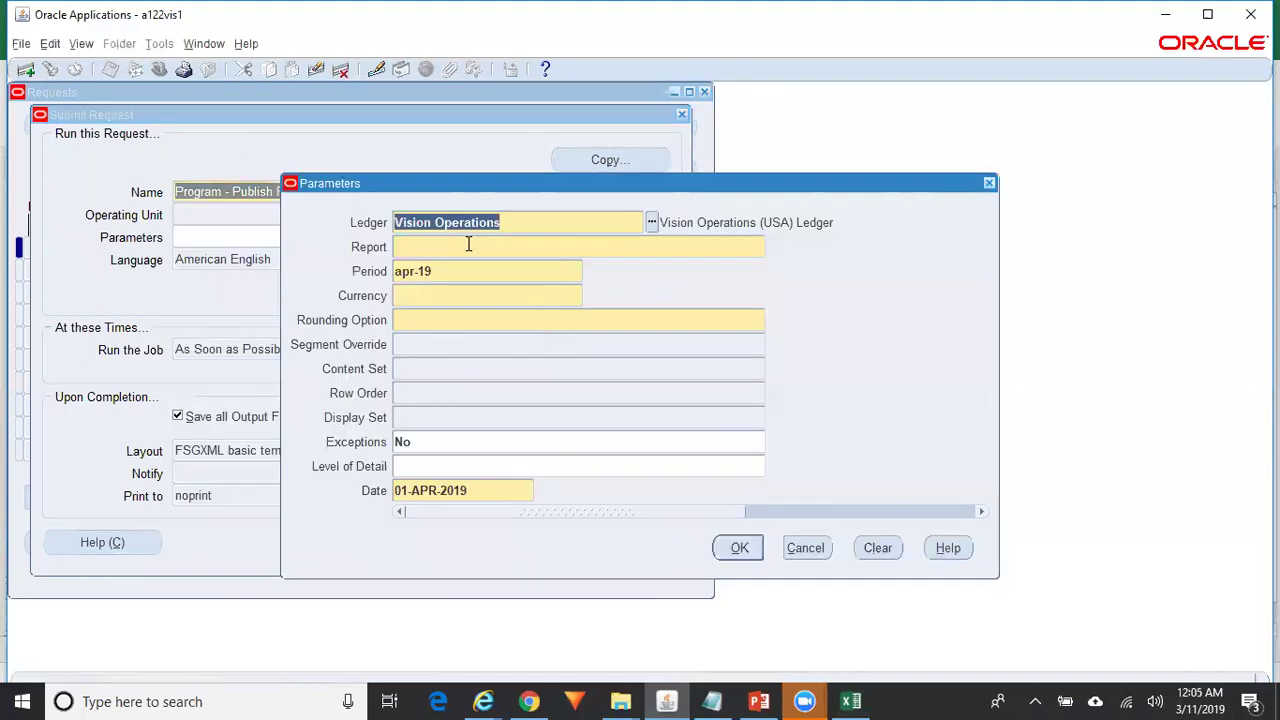
- Set the request parameters to the copied report name "Vision Operations Gross profit" and period mar-19, keeping the All Departments content set
{"action": "left_click", "coordinate": [469, 246]}
{"action": "key", "text": "ctrl+v"}
{"action": "key", "text": "Tab"}
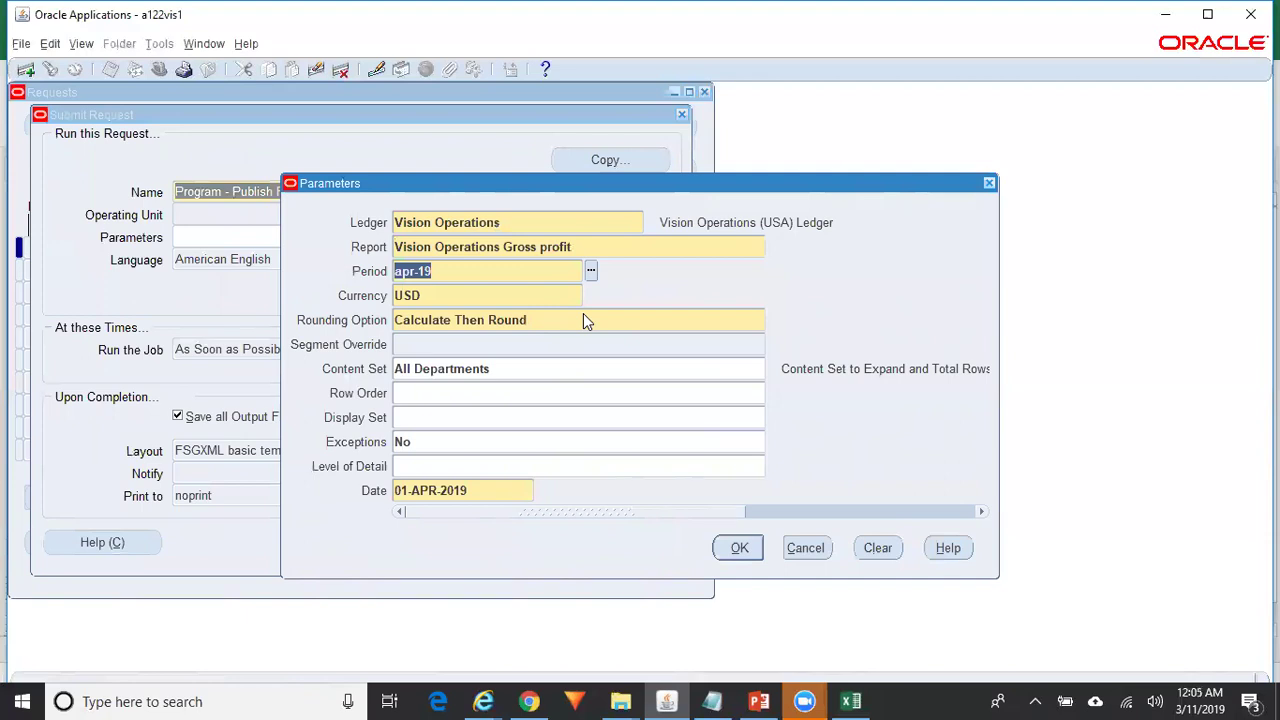
{"action": "type", "text": "mar-19"}
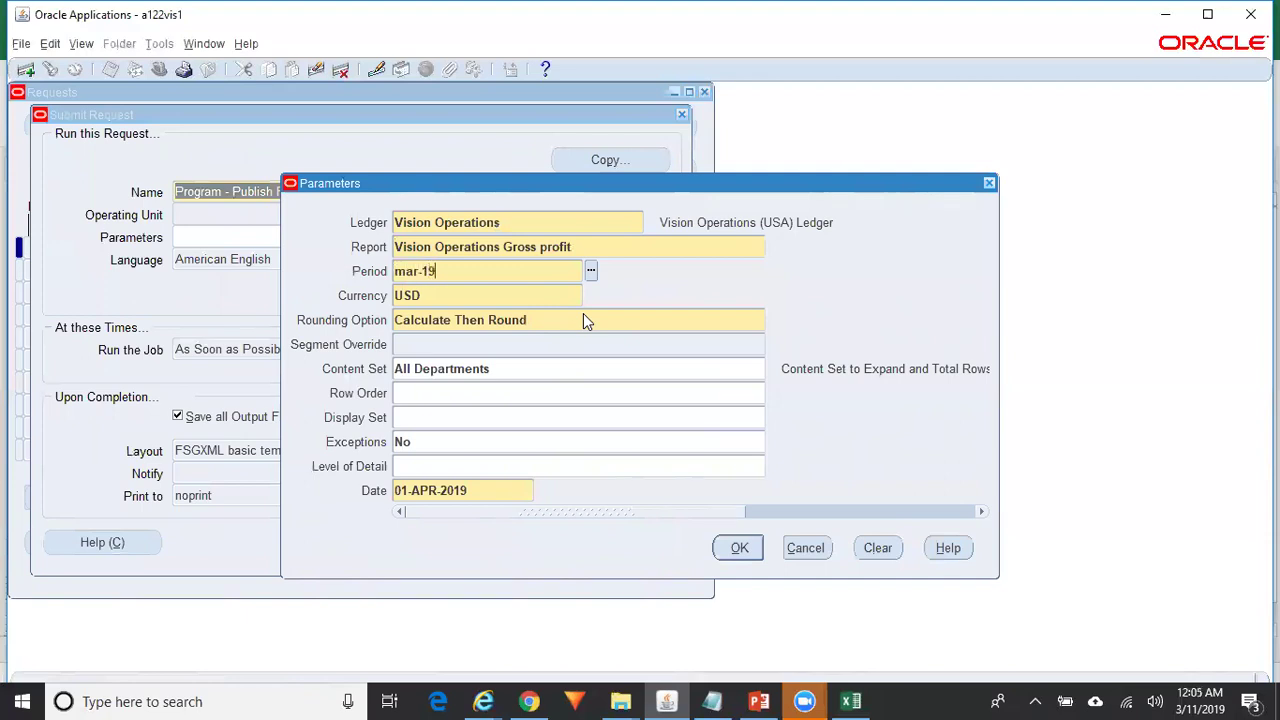
{"action": "key", "text": "Tab"}
{"action": "left_click", "coordinate": [586, 246]}
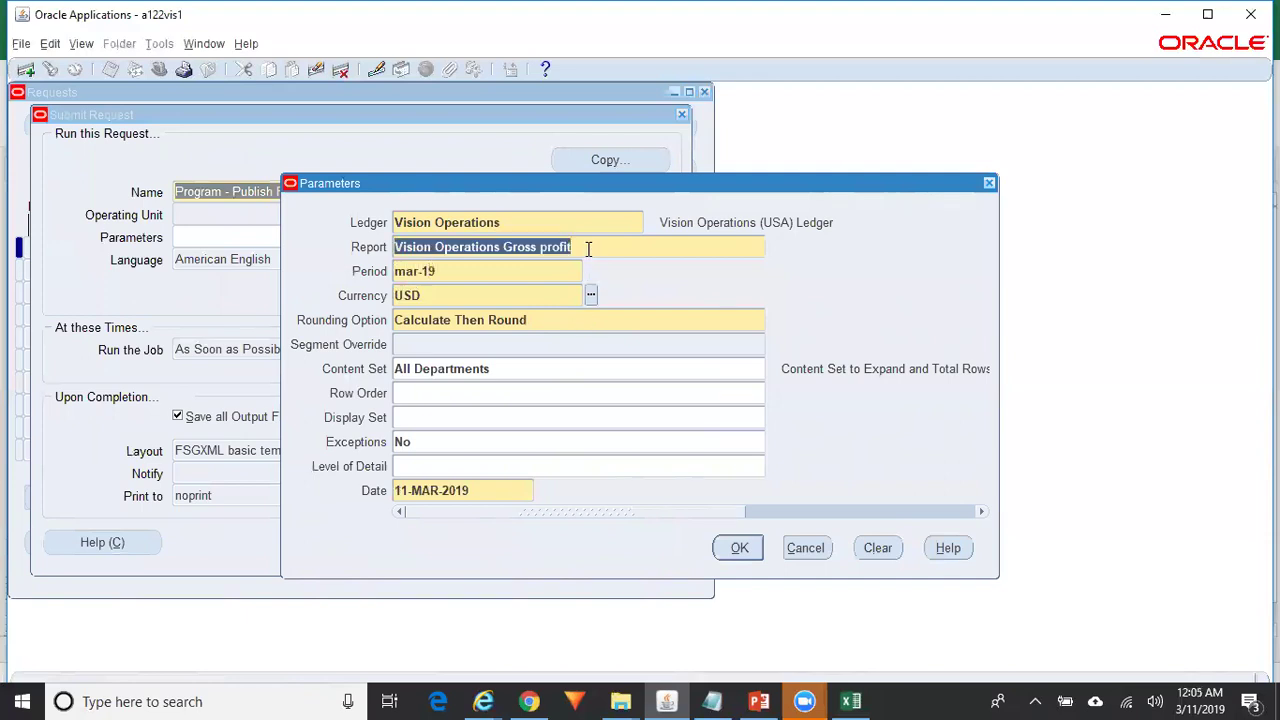
{"action": "left_click", "coordinate": [508, 370]}
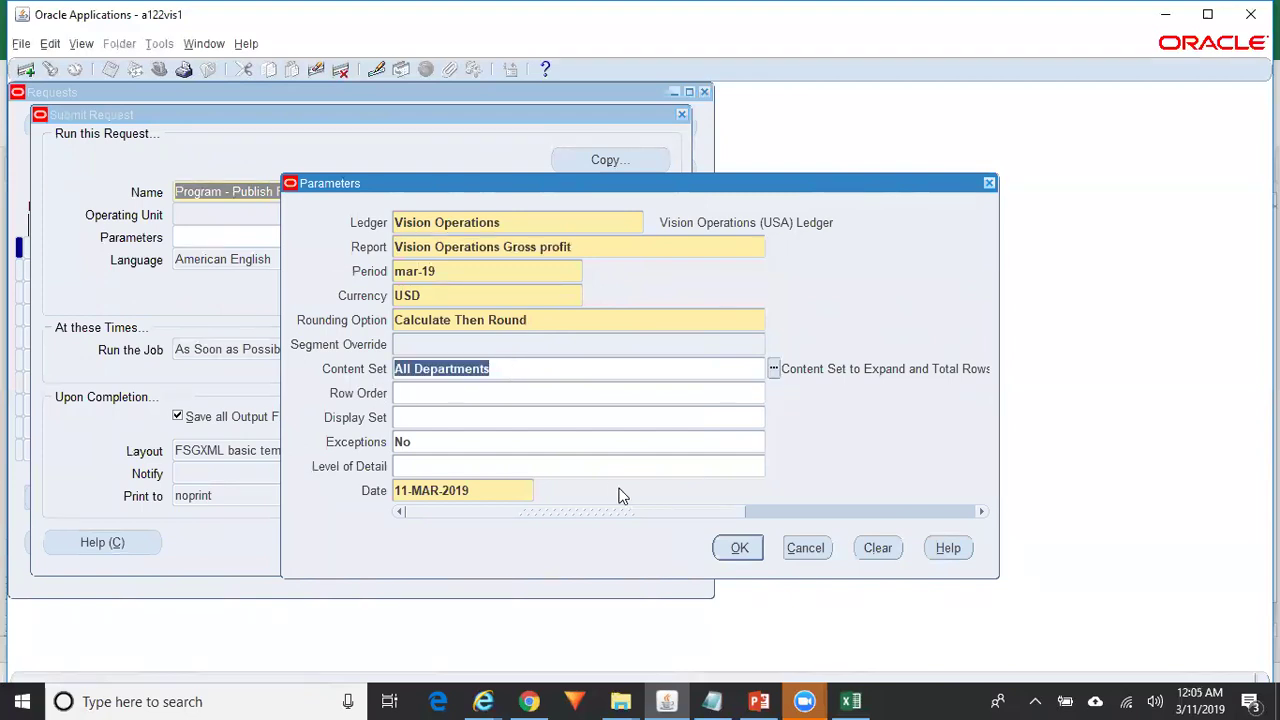
{"action": "left_click", "coordinate": [739, 547]}
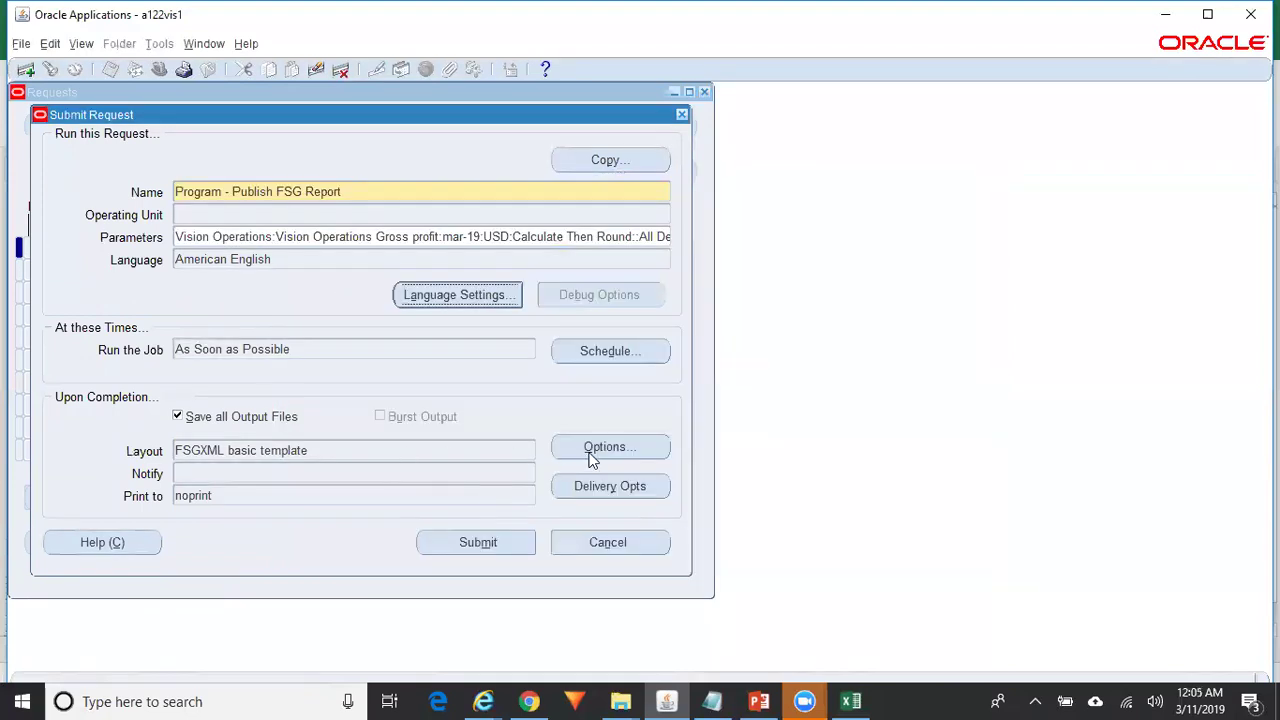
- Set the request's layout template to "Reliance FSGXML: Basic Excel Template"
{"action": "left_click", "coordinate": [590, 457]}
{"action": "left_click", "coordinate": [205, 205]}
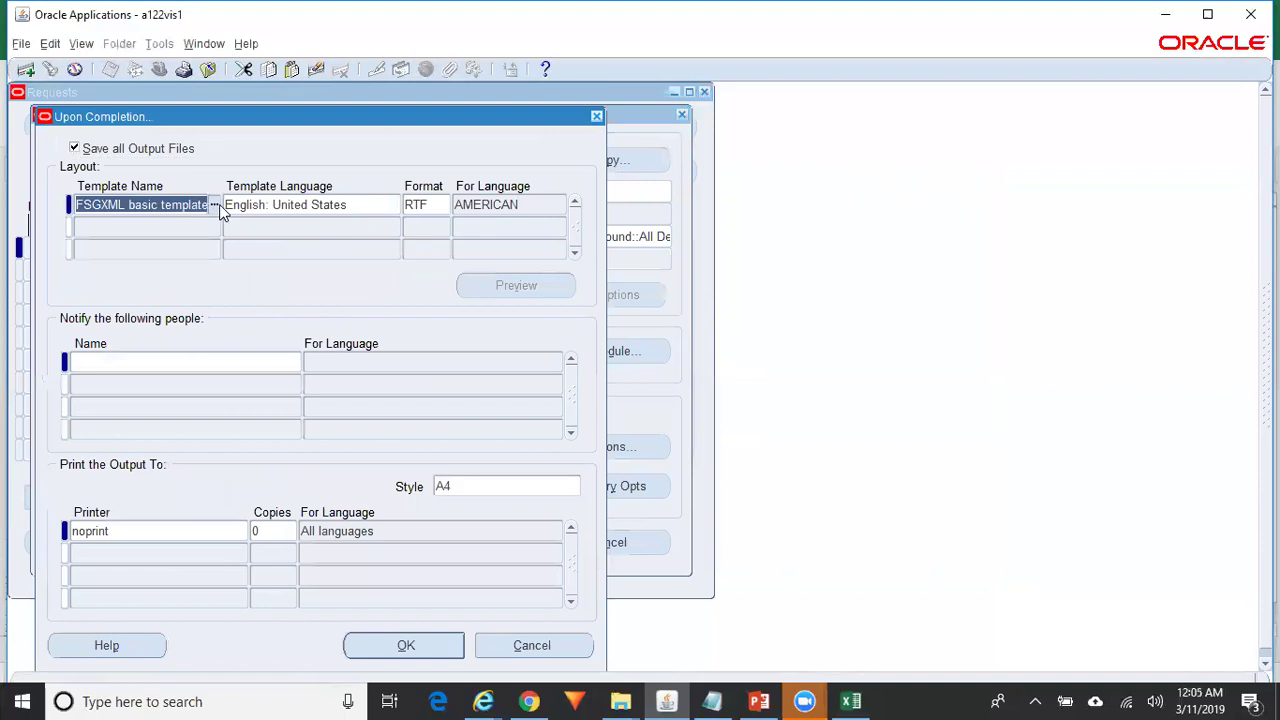
{"action": "left_click", "coordinate": [214, 205]}
{"action": "left_click", "coordinate": [160, 436]}
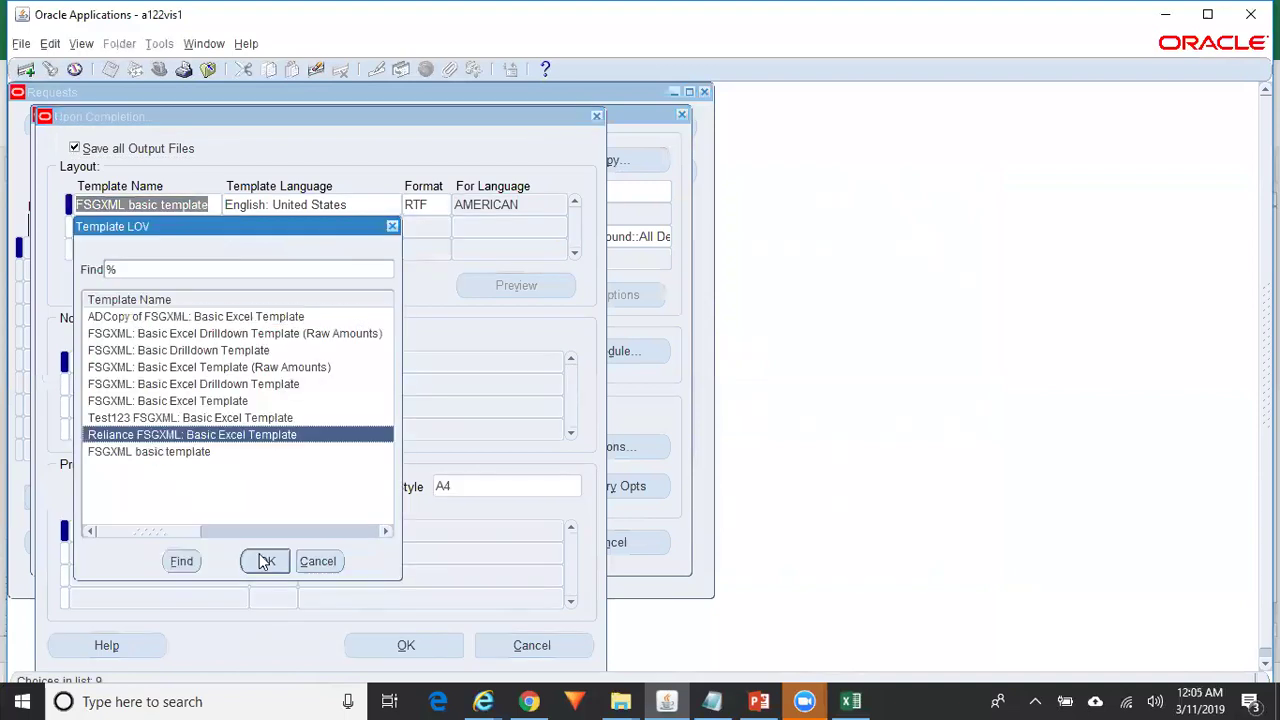
{"action": "left_click", "coordinate": [262, 562]}
{"action": "left_click", "coordinate": [390, 645]}
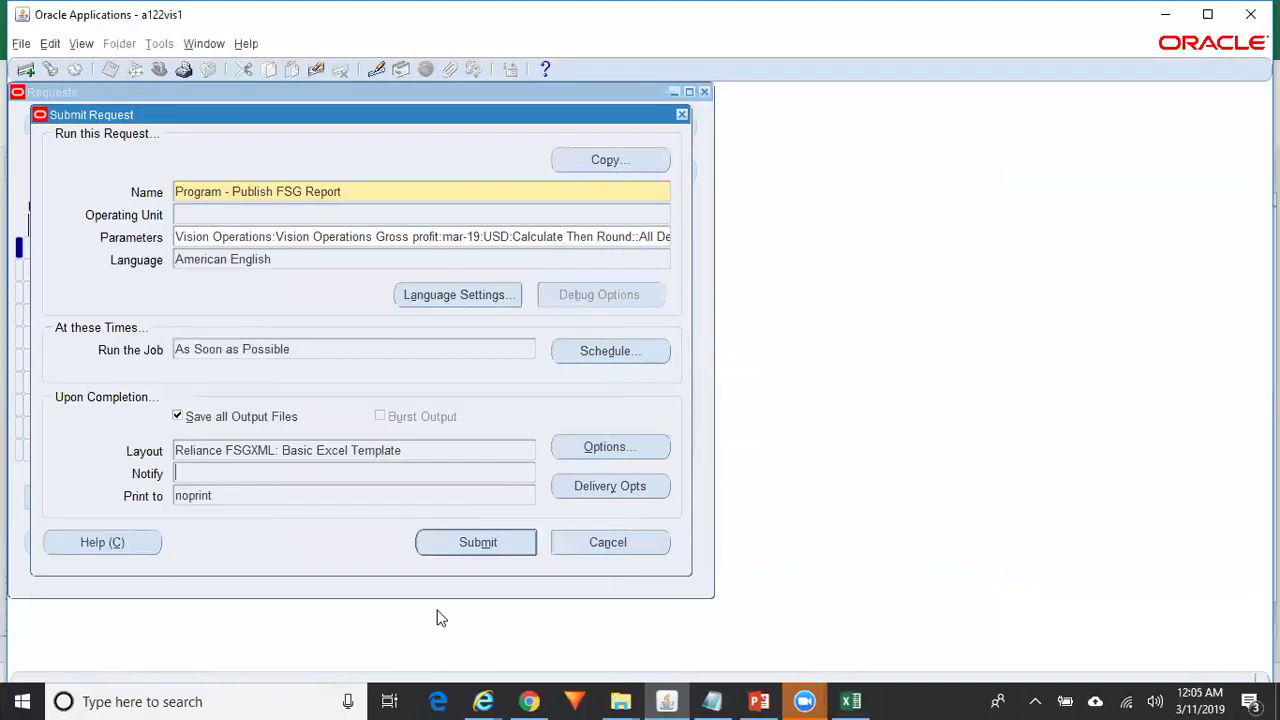
- Submit the Publish FSG Report request, decline submitting another, and return to the requests list
{"action": "left_click", "coordinate": [508, 542]}
{"action": "left_click", "coordinate": [703, 424]}
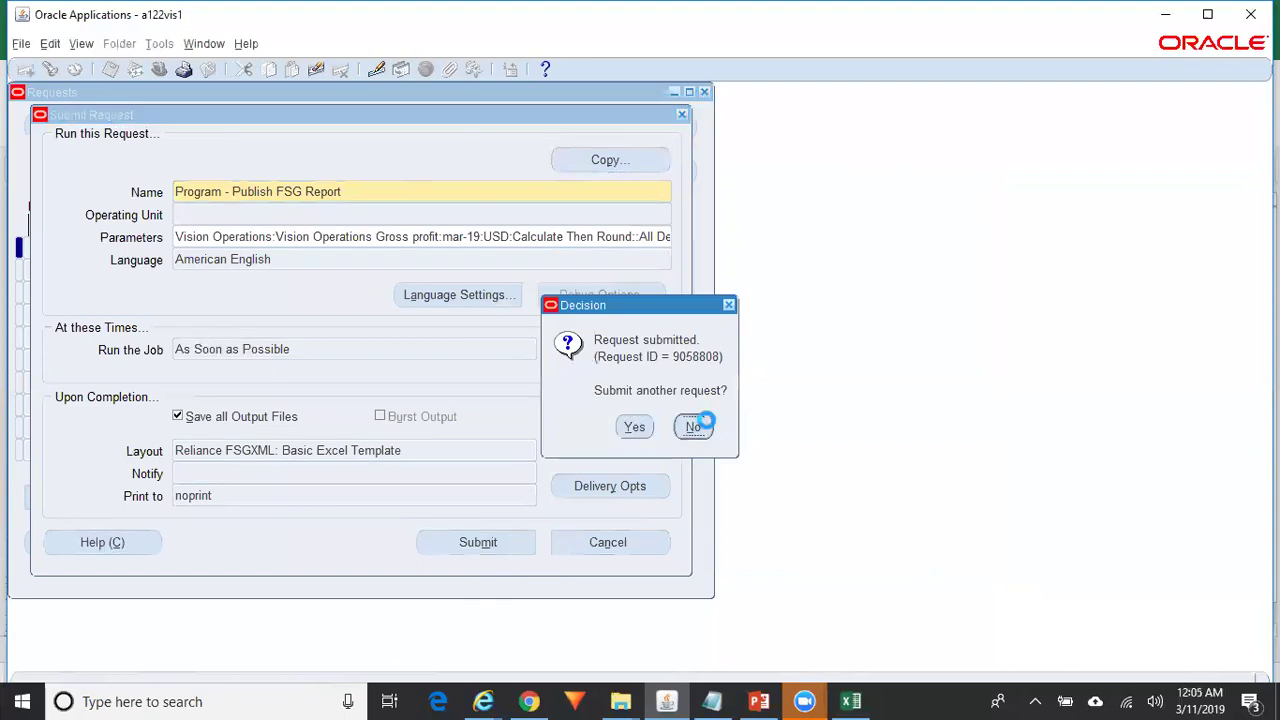
{"action": "left_click", "coordinate": [581, 521]}
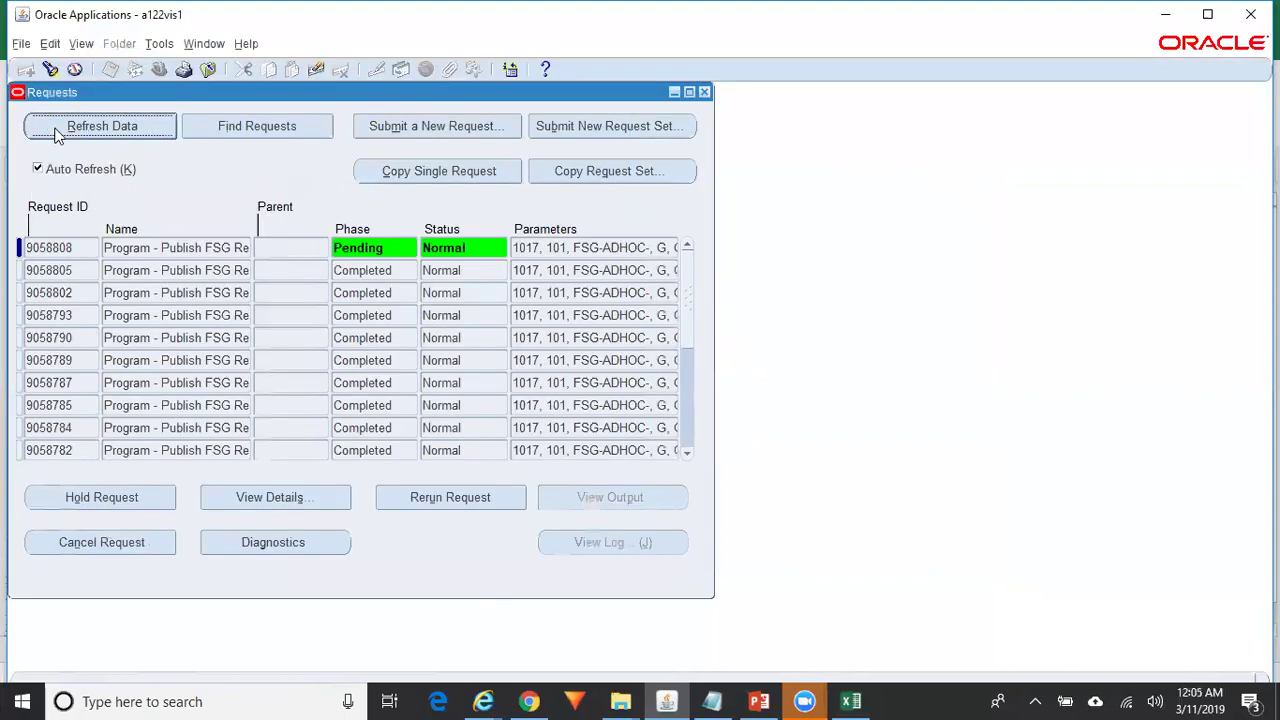
- Refresh the requests list repeatedly until the newly submitted Publish FSG Report request completes
{"action": "left_click", "coordinate": [56, 135]}
{"action": "left_click", "coordinate": [56, 135]}
{"action": "left_click", "coordinate": [56, 135]}
{"action": "left_click", "coordinate": [56, 135]}
{"action": "left_click", "coordinate": [56, 135]}
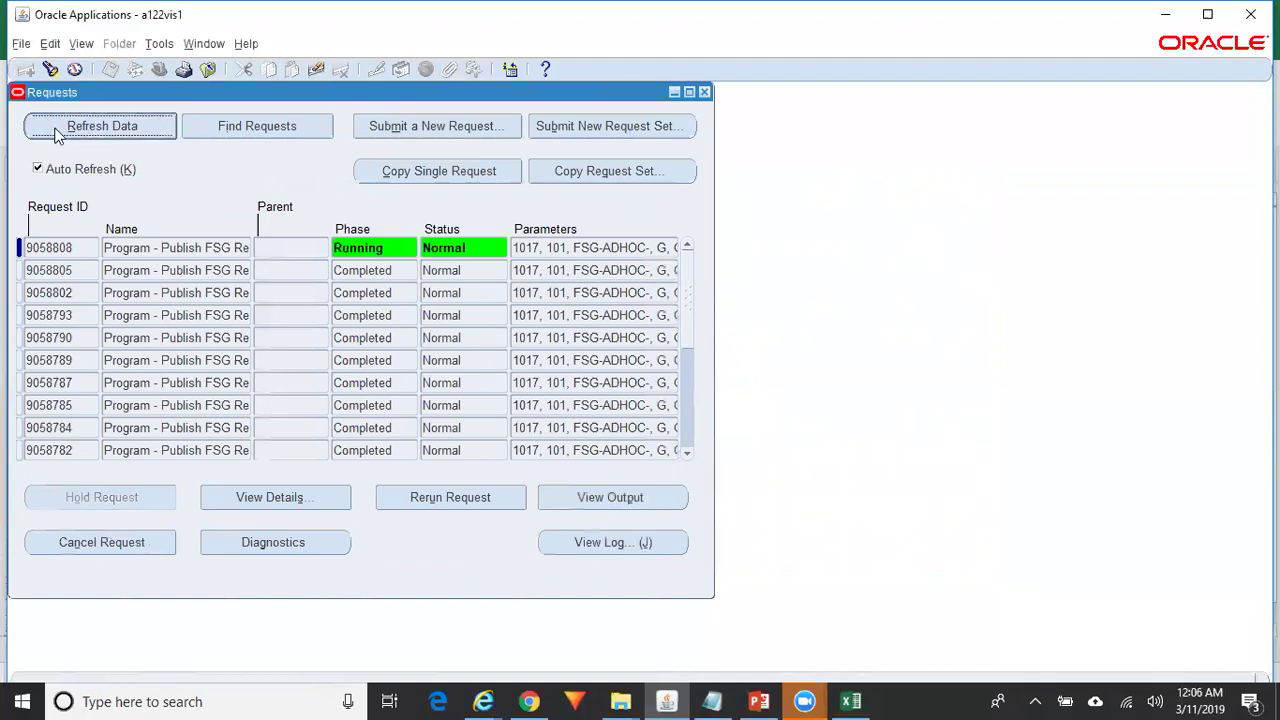
{"action": "left_click", "coordinate": [56, 135]}
{"action": "left_click", "coordinate": [56, 135]}
{"action": "left_click", "coordinate": [56, 135]}
{"action": "left_click", "coordinate": [56, 135]}
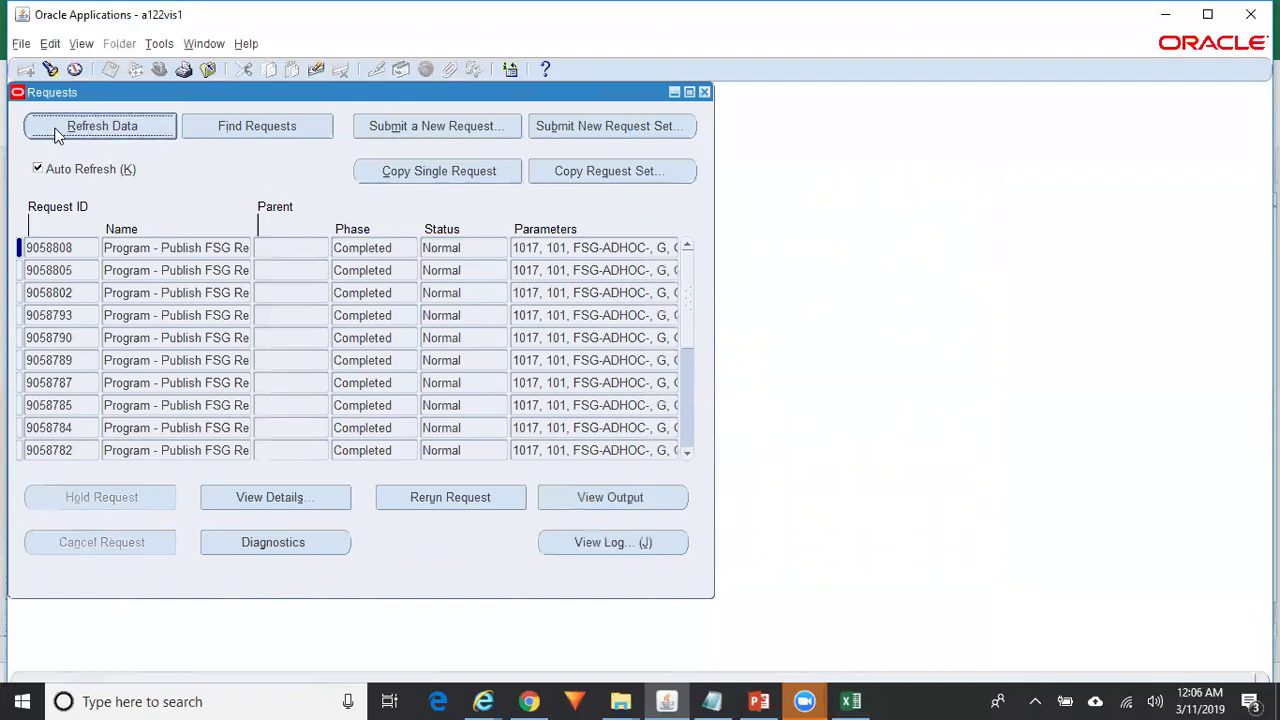
- View the completed request's output, close the earlier report workbook, and open the new output maximized in Excel
{"action": "left_click", "coordinate": [636, 500]}
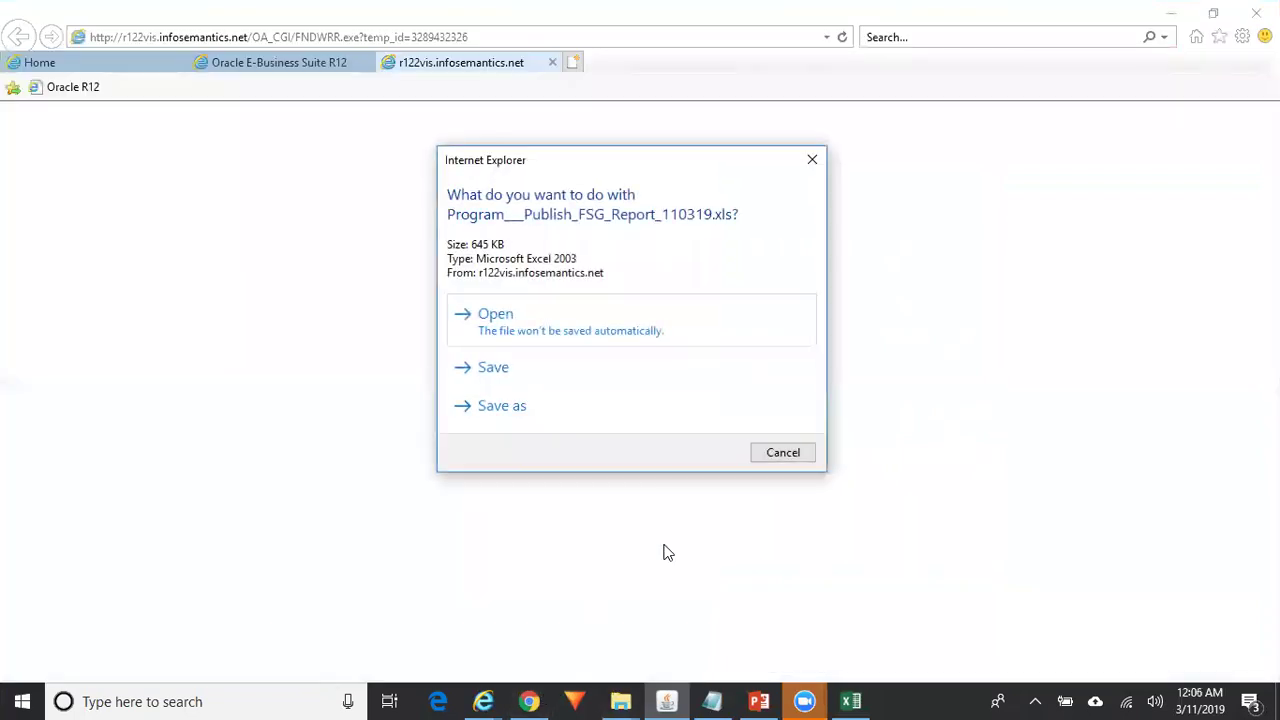
{"action": "left_click", "coordinate": [852, 700]}
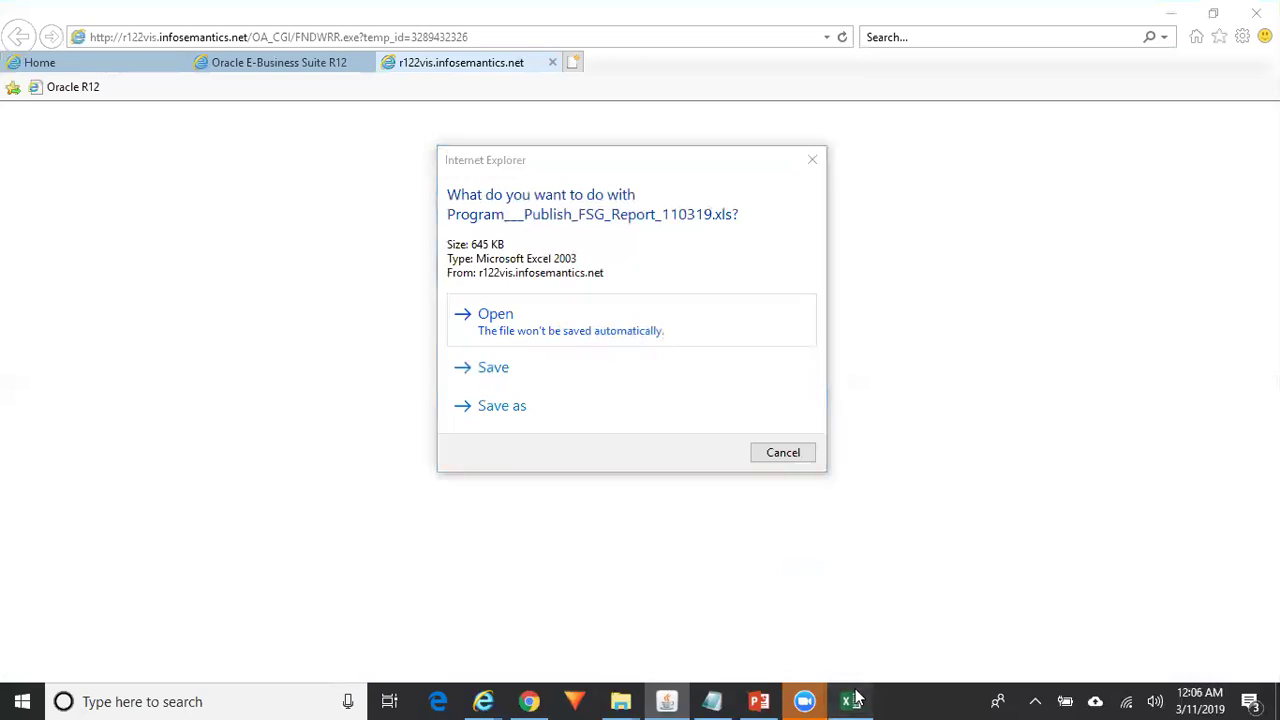
{"action": "left_click", "coordinate": [1049, 397]}
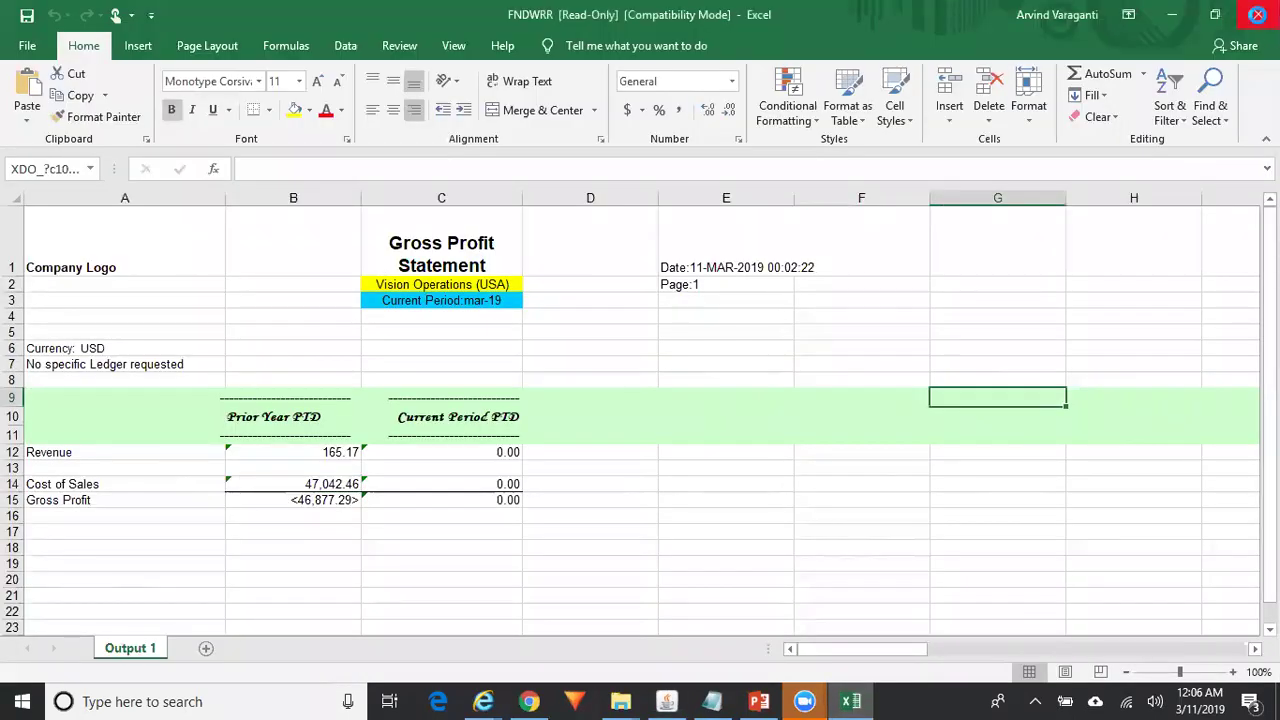
{"action": "left_click", "coordinate": [1257, 14]}
{"action": "left_click", "coordinate": [632, 334]}
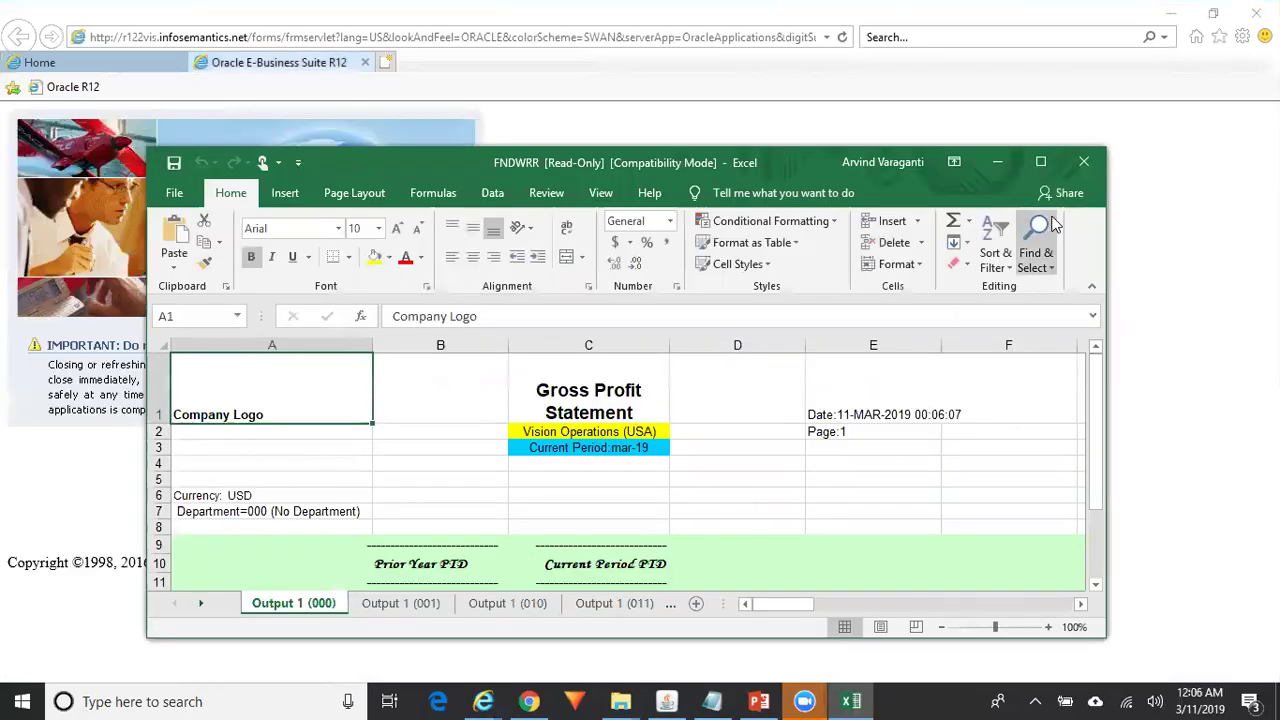
{"action": "left_click", "coordinate": [1040, 161]}
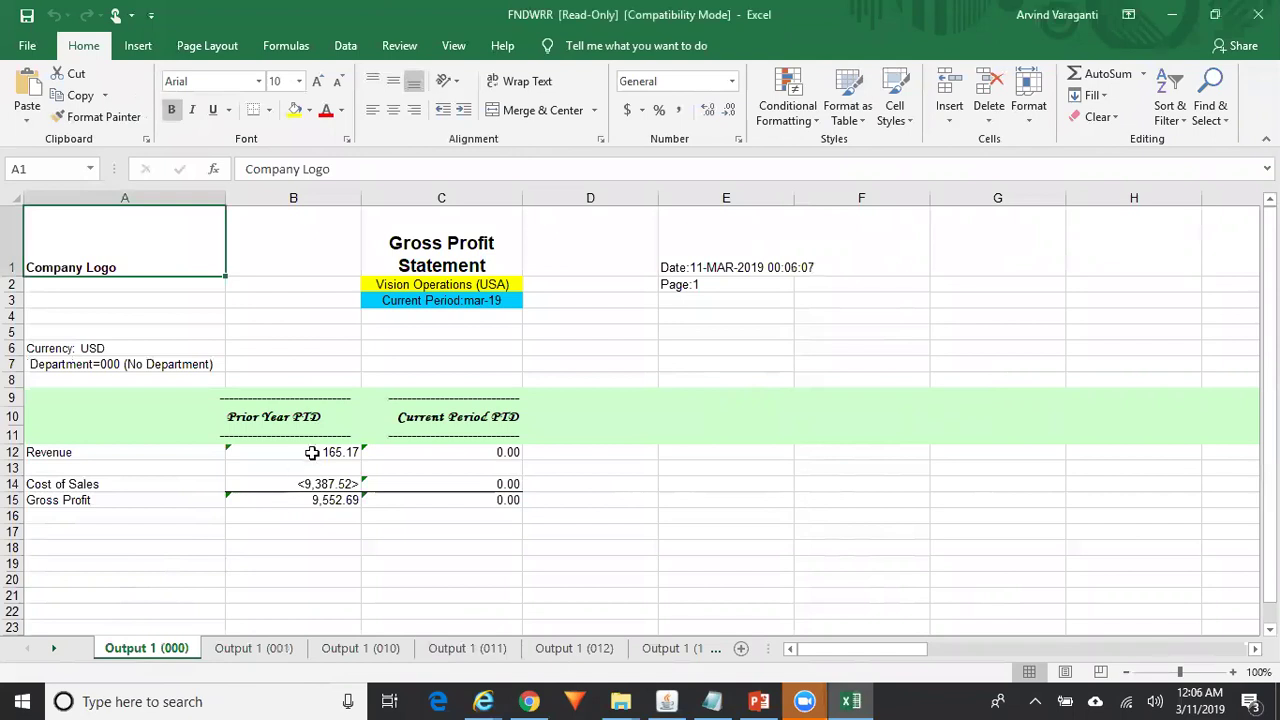
- Examine the prior-year Revenue and Cost of Sales amounts on the department sheets from Output 1 (001) to Output 1 (100)
{"action": "left_click", "coordinate": [276, 650]}
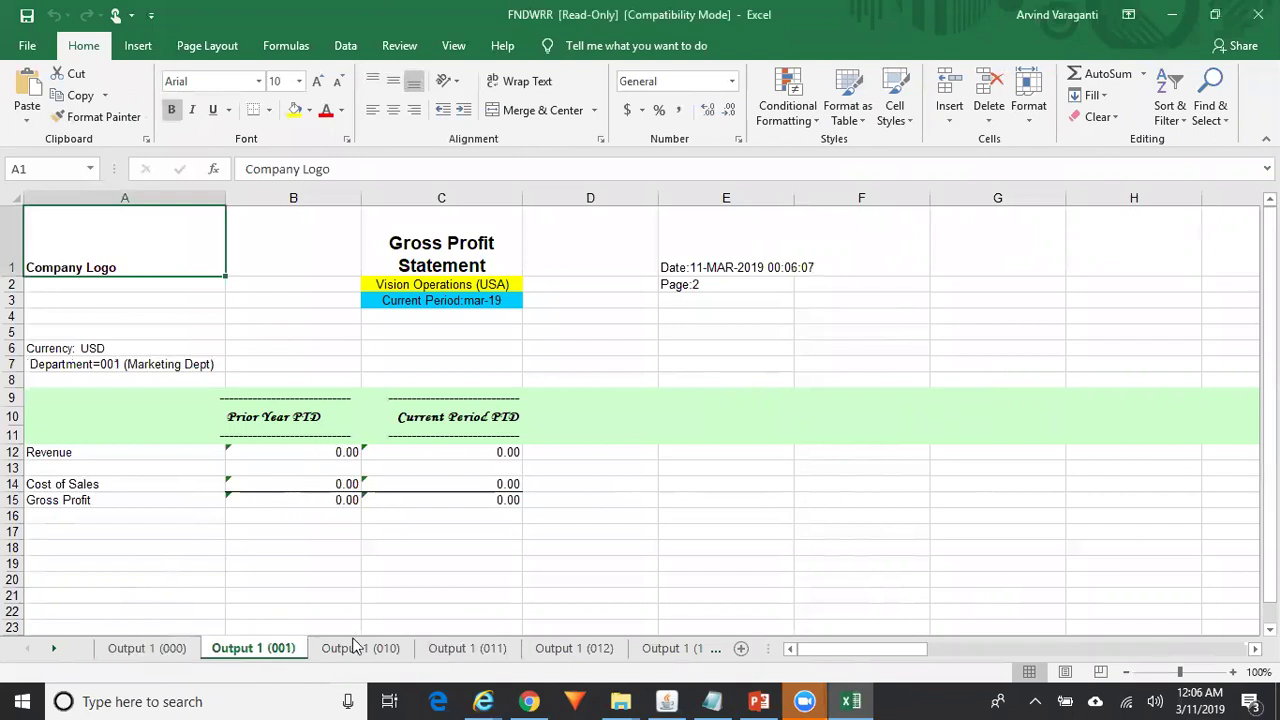
{"action": "left_click", "coordinate": [355, 650]}
{"action": "left_click", "coordinate": [462, 652]}
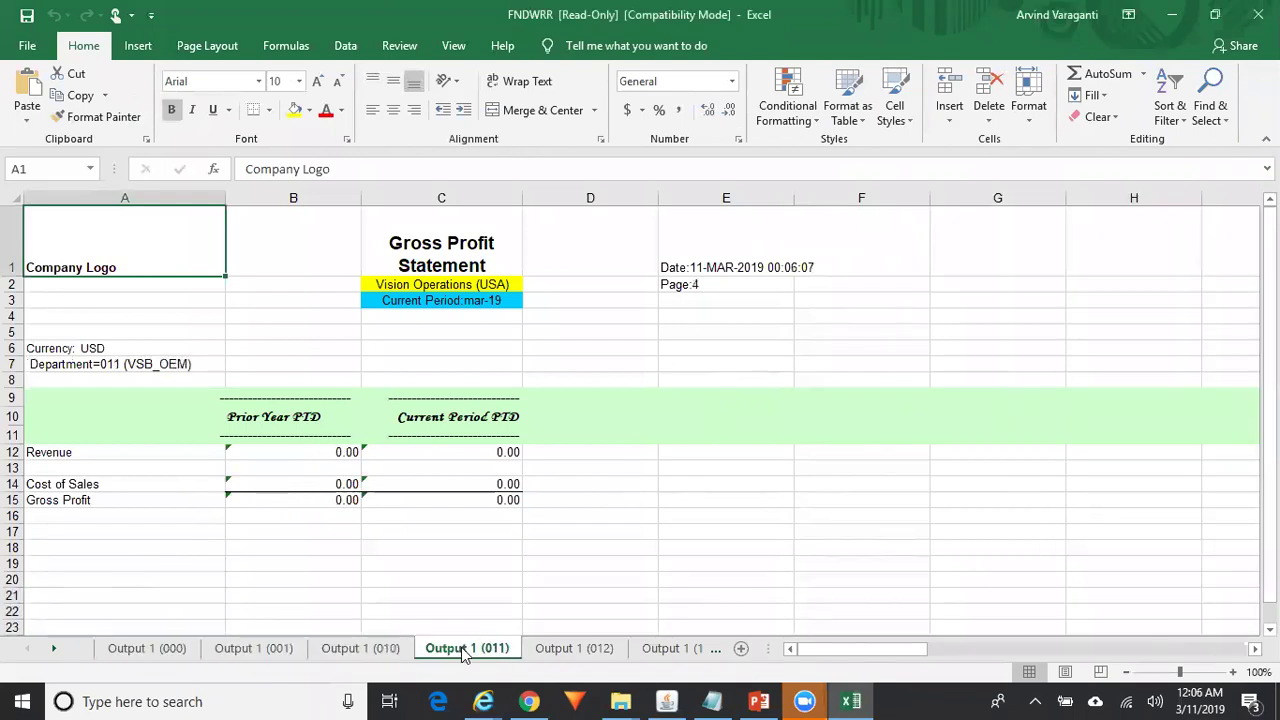
{"action": "left_click", "coordinate": [314, 452]}
{"action": "left_click", "coordinate": [319, 483]}
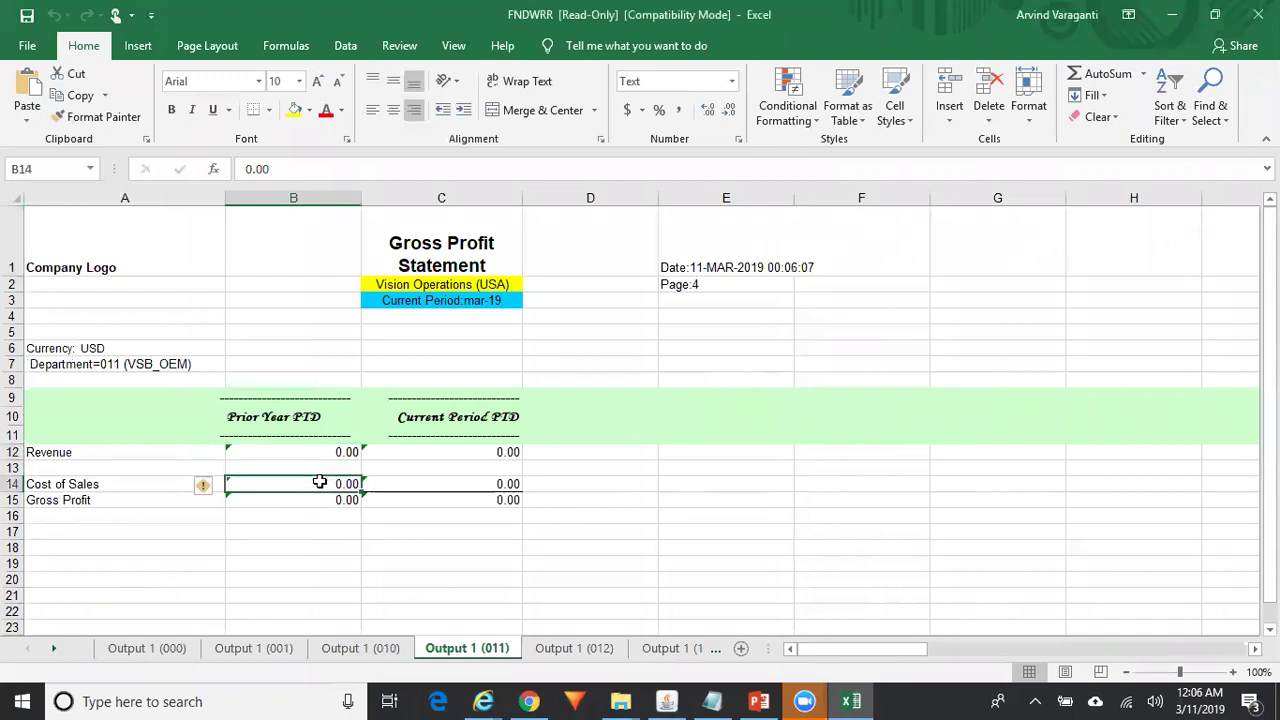
{"action": "left_click", "coordinate": [337, 452]}
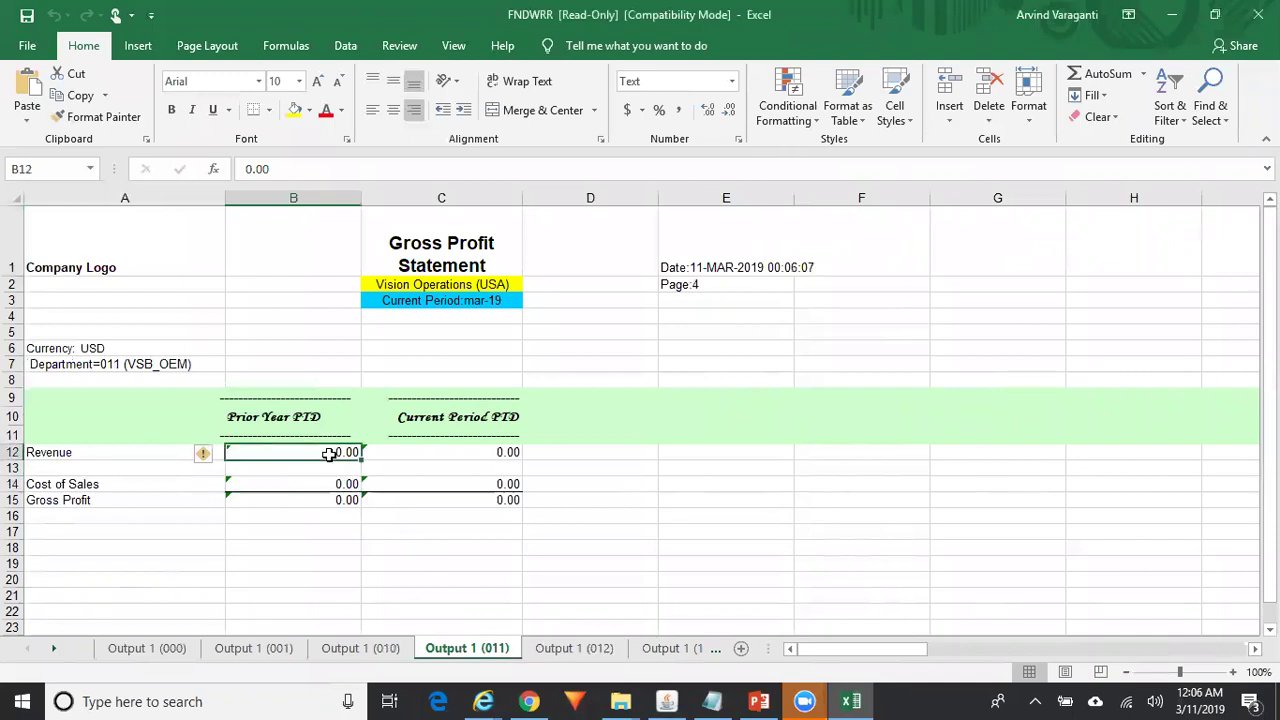
{"action": "left_click", "coordinate": [337, 483]}
{"action": "left_click", "coordinate": [606, 652]}
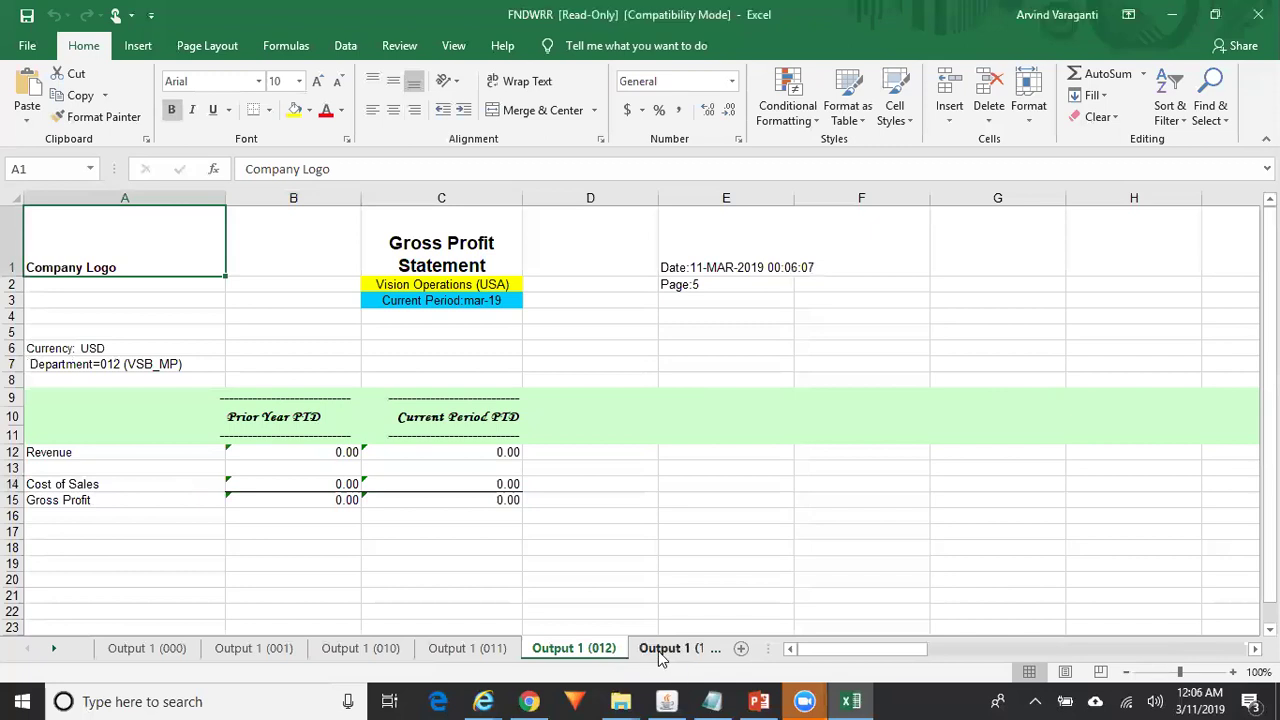
{"action": "left_click", "coordinate": [660, 650]}
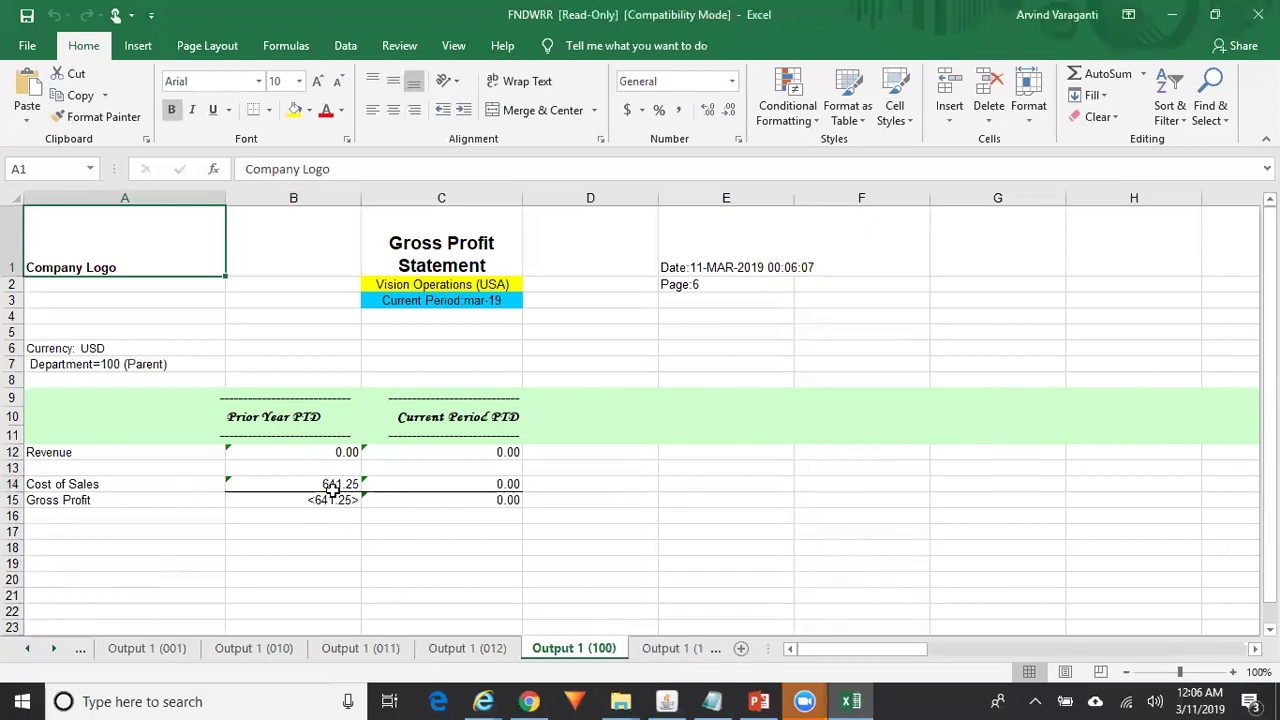
{"action": "left_click", "coordinate": [319, 452]}
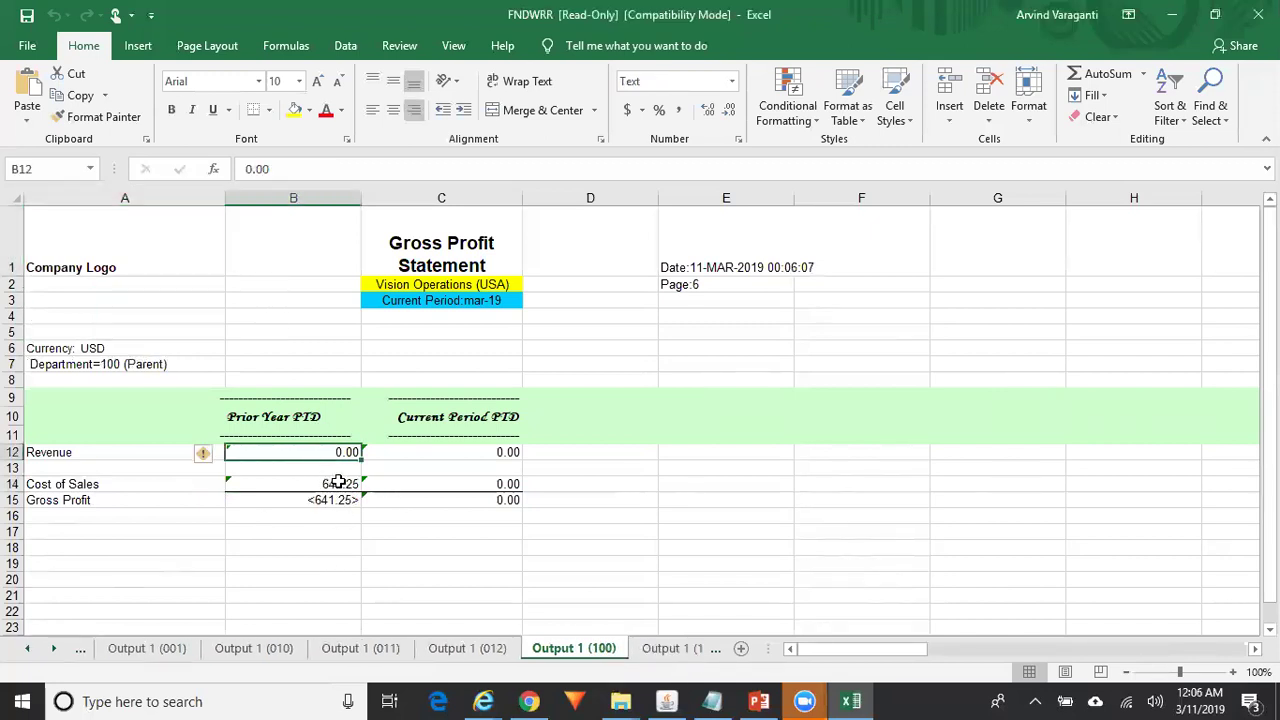
{"action": "left_click", "coordinate": [339, 483]}
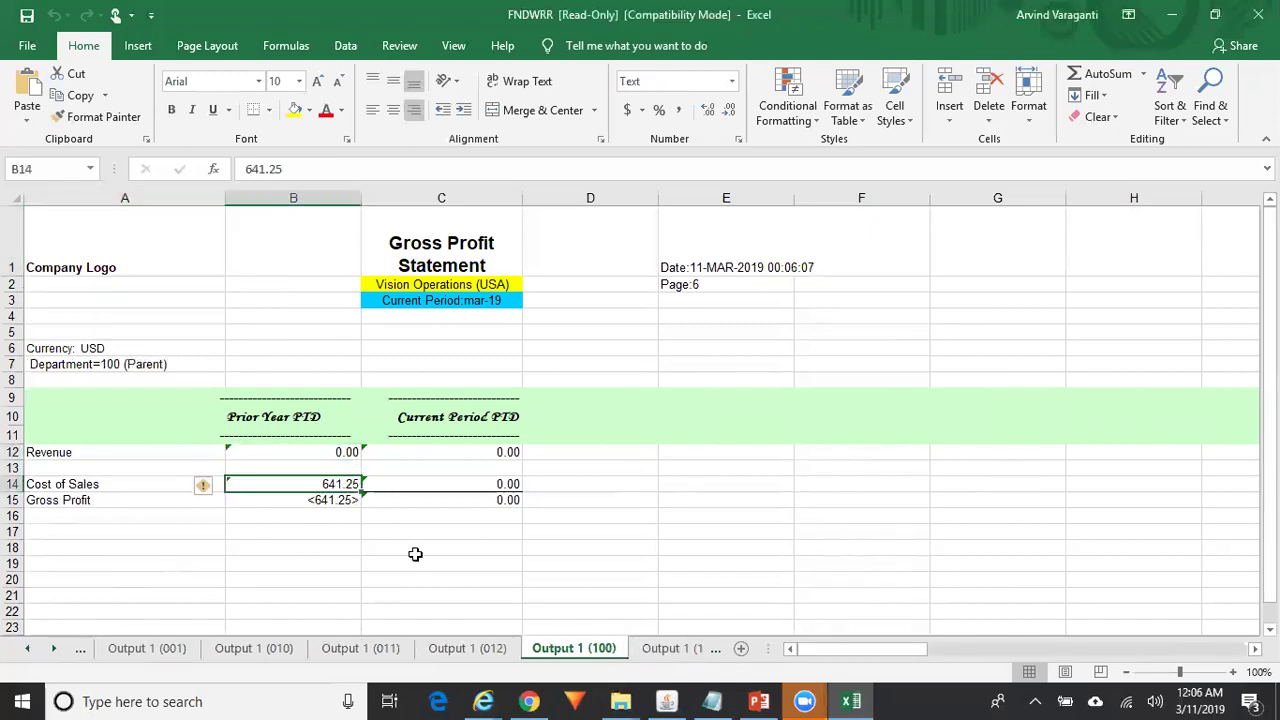
- Look through the Gross Profit Statement sheets of the following departments, up to Output 1 (1HR)
{"action": "left_click", "coordinate": [658, 650]}
{"action": "left_click", "coordinate": [658, 650]}
{"action": "left_click", "coordinate": [658, 650]}
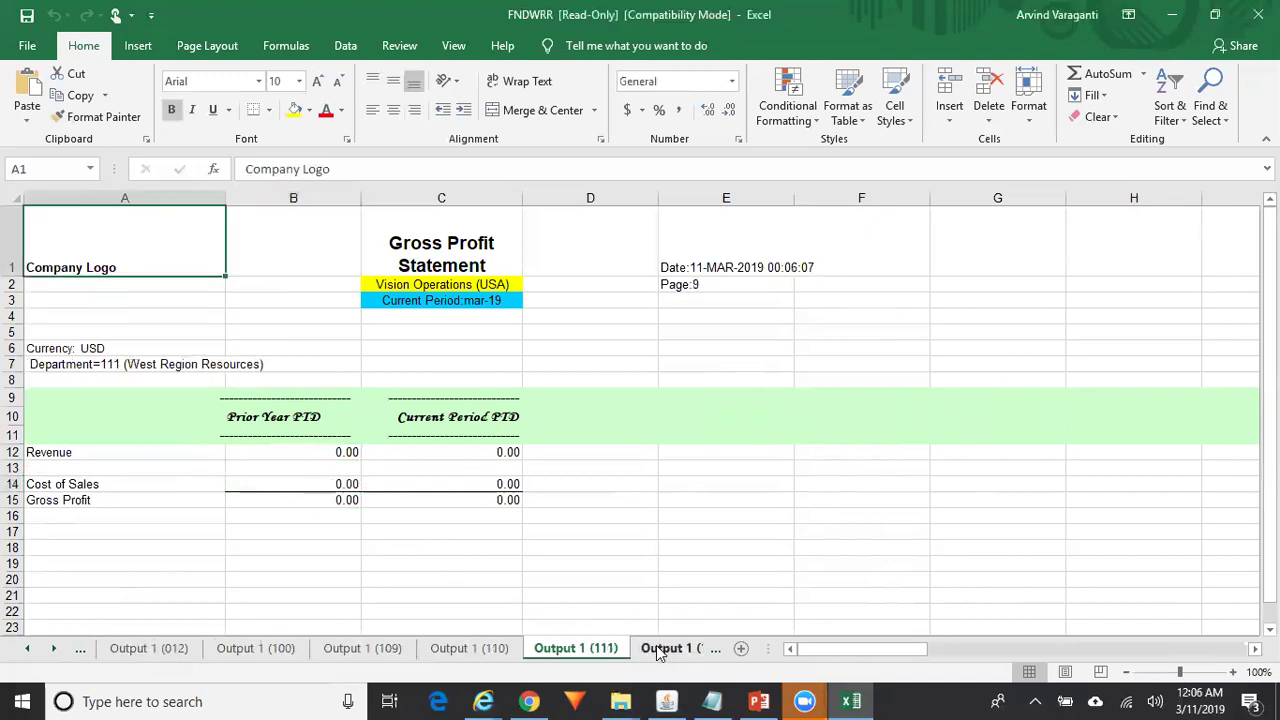
{"action": "left_click", "coordinate": [658, 650]}
{"action": "left_click", "coordinate": [658, 650]}
{"action": "left_click", "coordinate": [658, 650]}
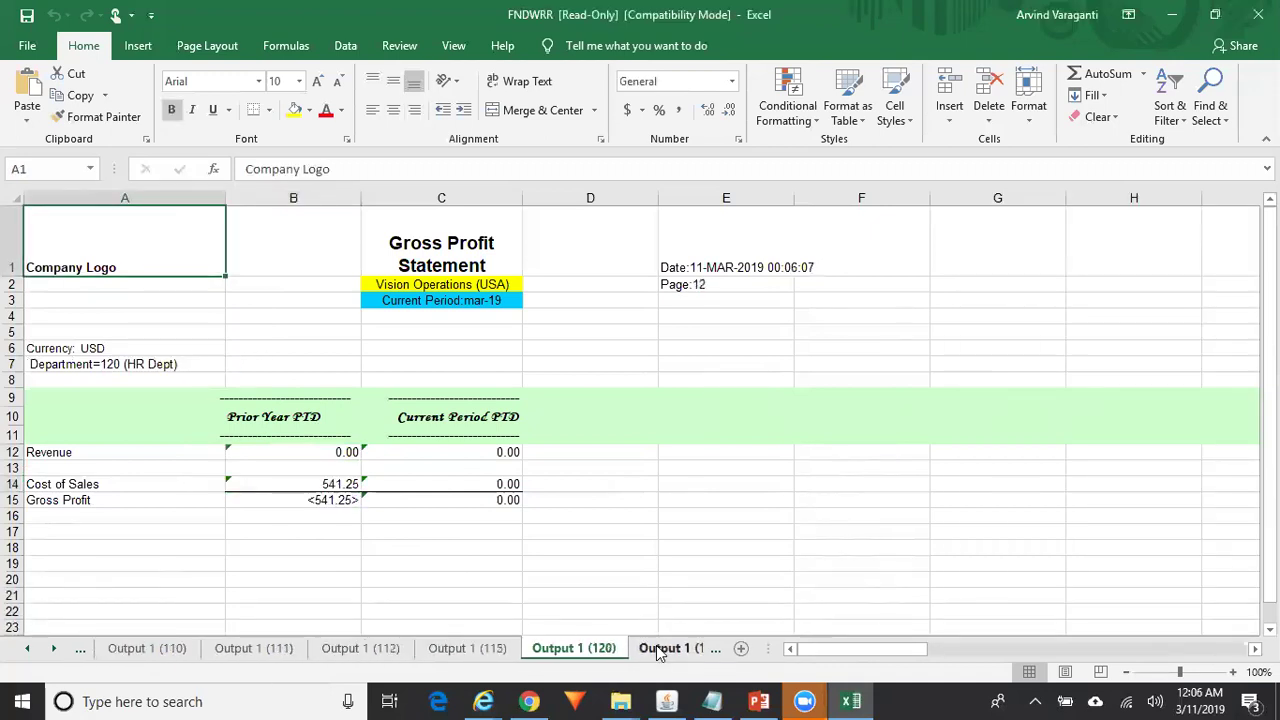
{"action": "left_click", "coordinate": [658, 650]}
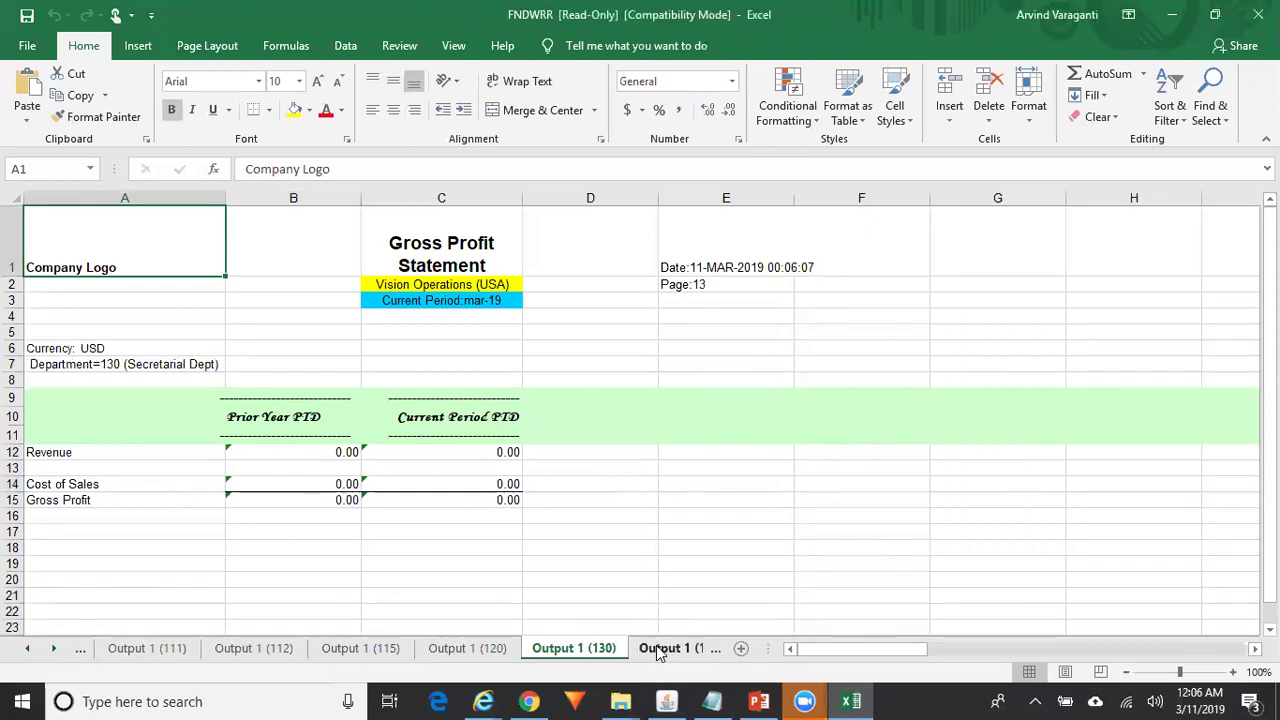
{"action": "left_click", "coordinate": [658, 650]}
{"action": "left_click", "coordinate": [658, 650]}
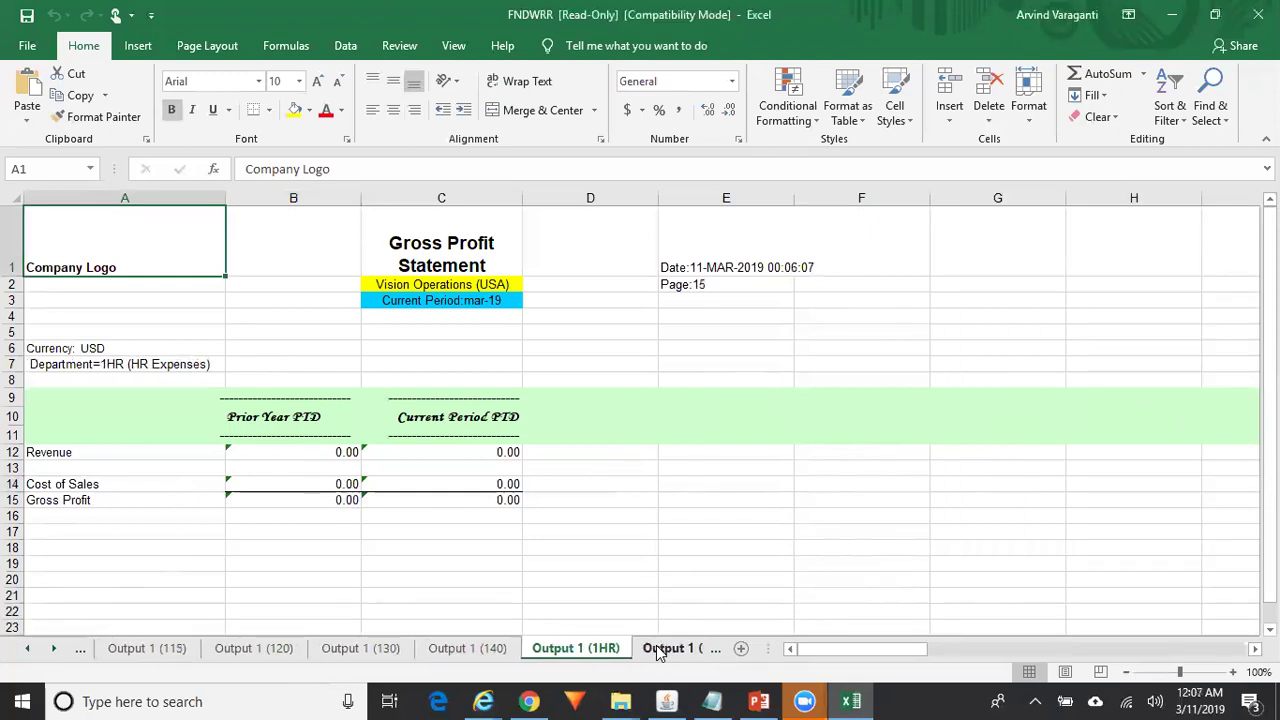
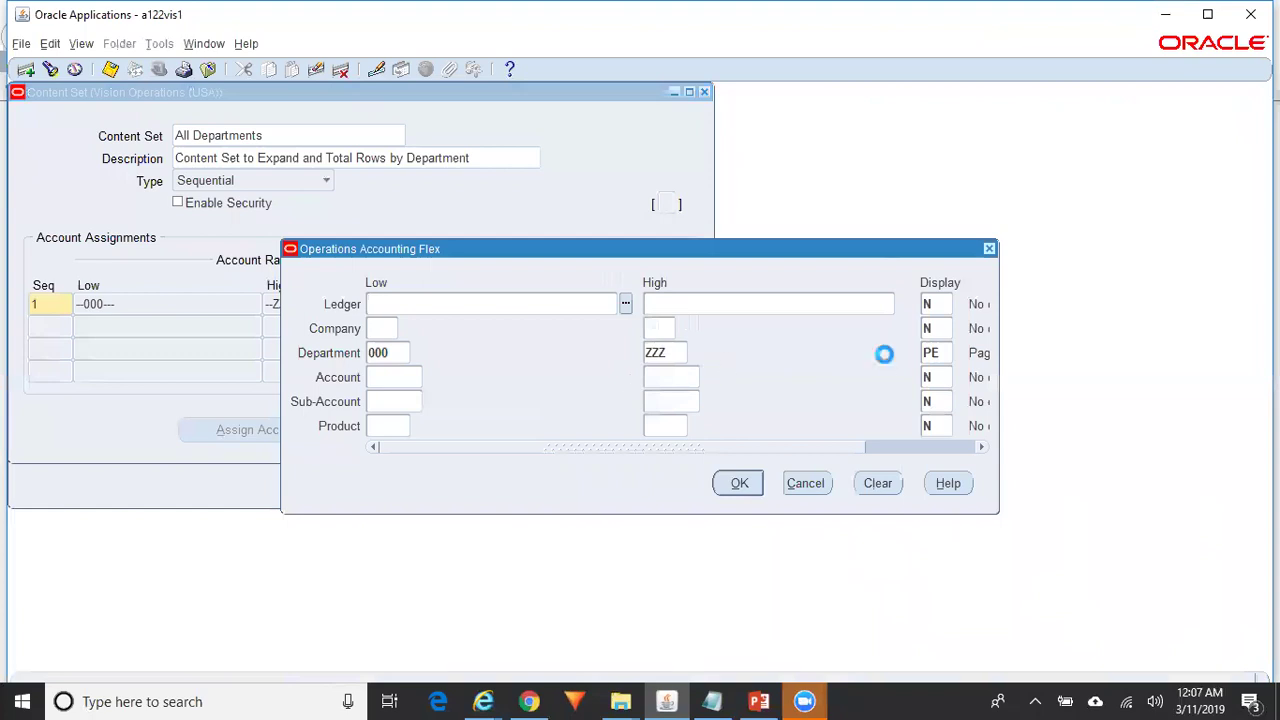
- Set the Department segment's display option to PT (Page/Total) in the All Departments content set's account range
{"action": "left_click", "coordinate": [931, 353]}
{"action": "left_click", "coordinate": [820, 353]}
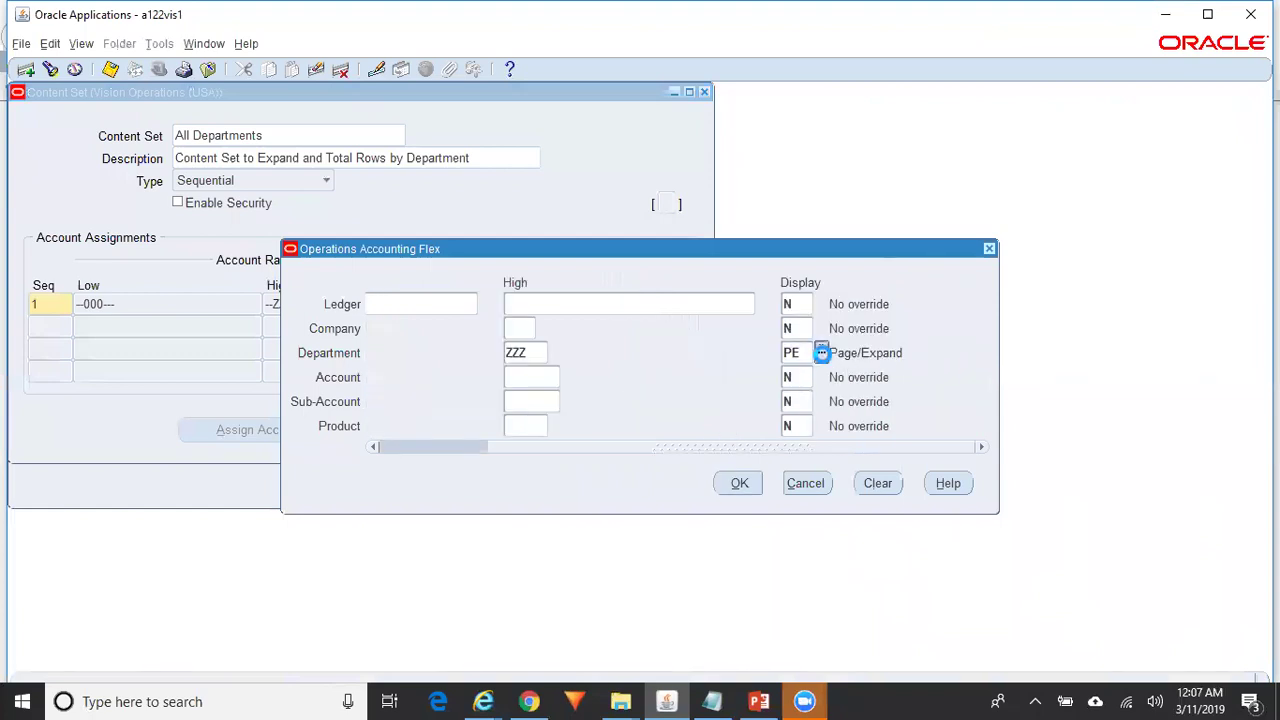
{"action": "left_click", "coordinate": [280, 402]}
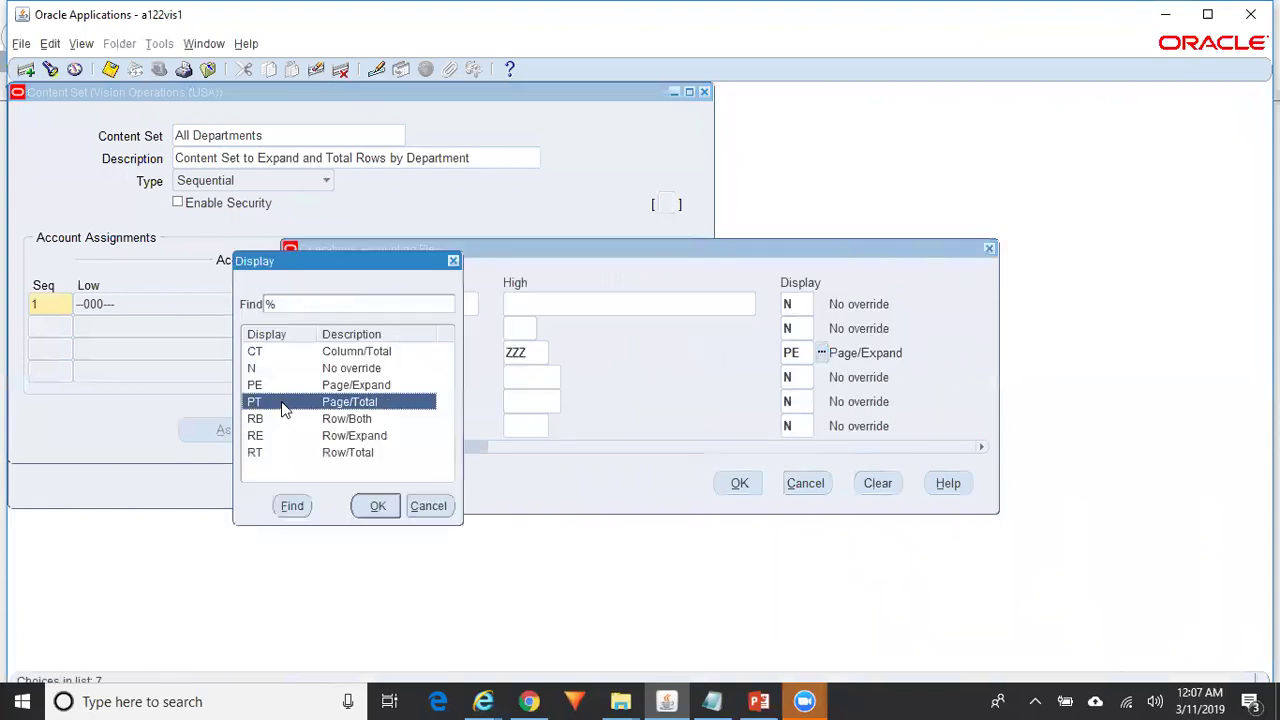
{"action": "left_click", "coordinate": [370, 499]}
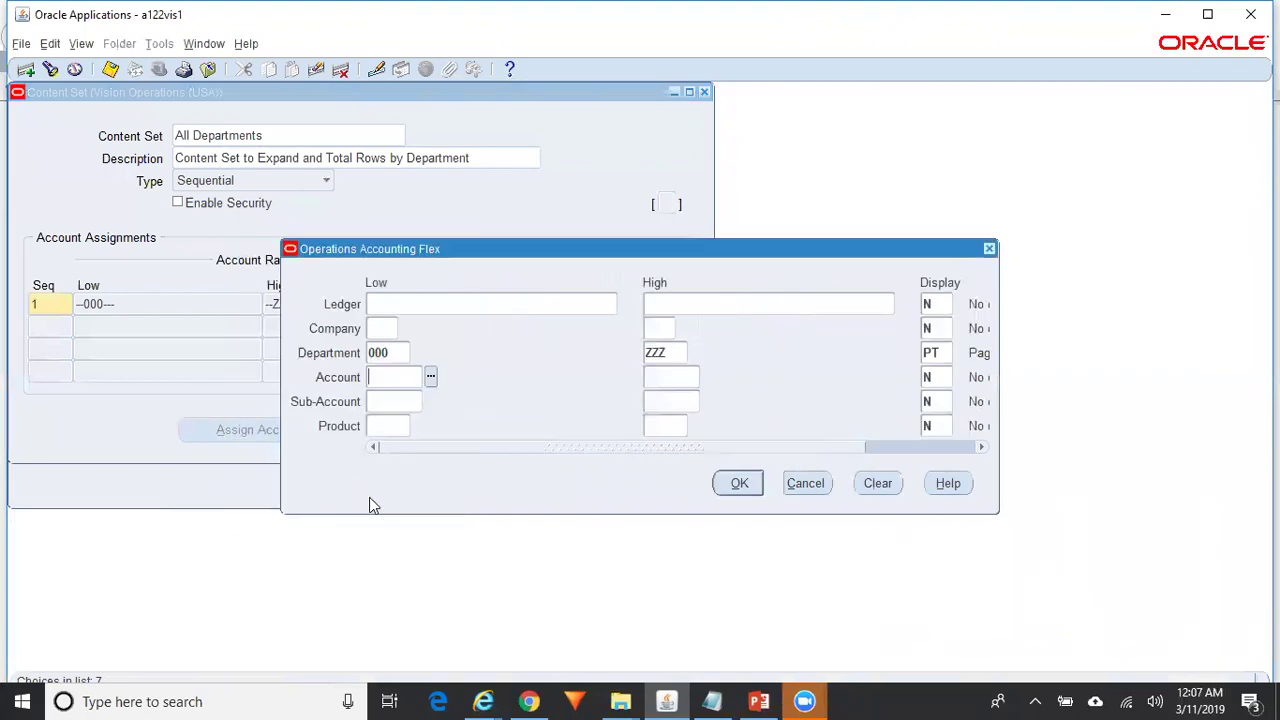
{"action": "left_click", "coordinate": [740, 481]}
- Submit a new Publish FSG Report request copied from the most recent previous one, and decline submitting another
{"action": "key", "text": "alt+v"}
{"action": "key", "text": "Return"}
{"action": "key", "text": "alt+n"}
{"action": "key", "text": "alt+o"}
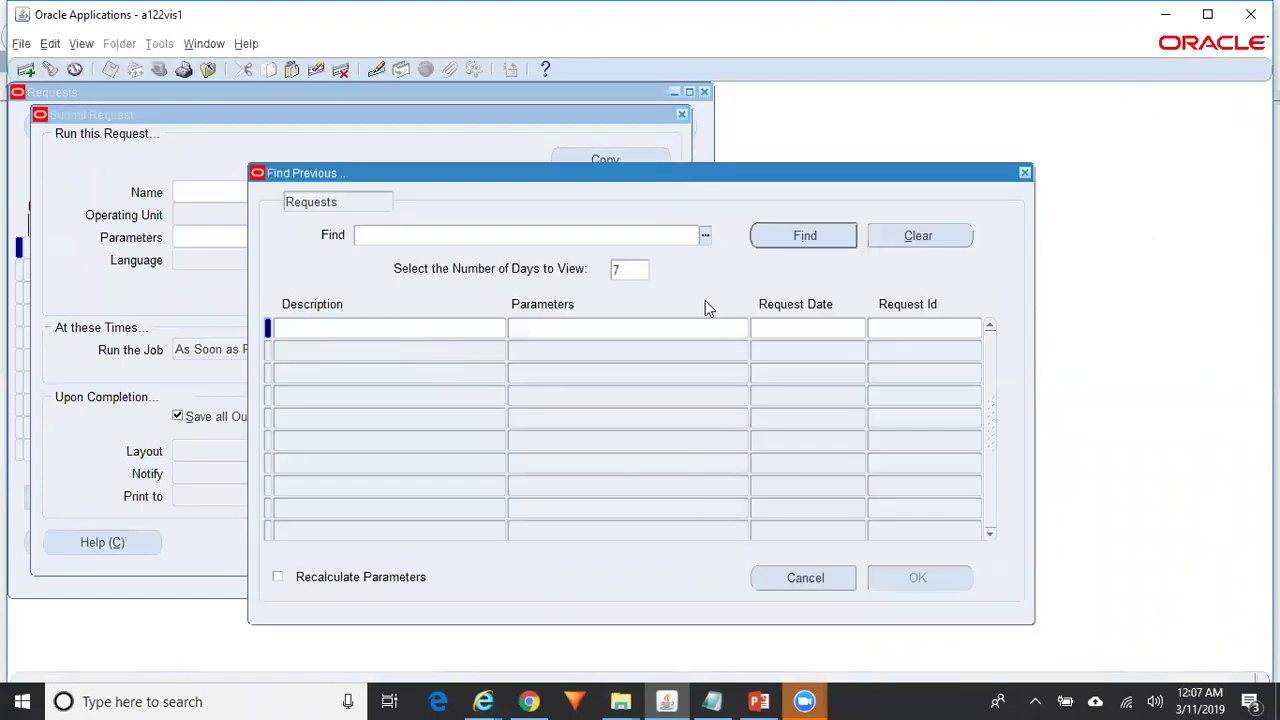
{"action": "left_click", "coordinate": [800, 238]}
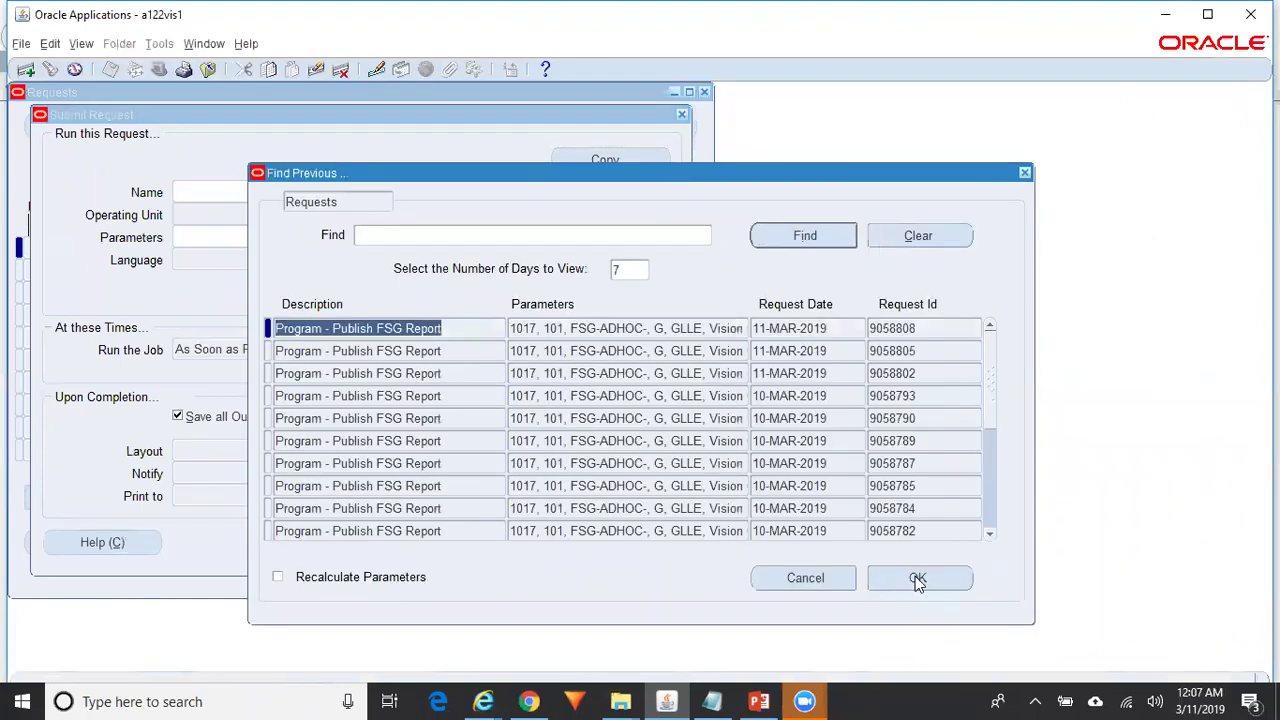
{"action": "left_click", "coordinate": [918, 582]}
{"action": "left_click", "coordinate": [477, 541]}
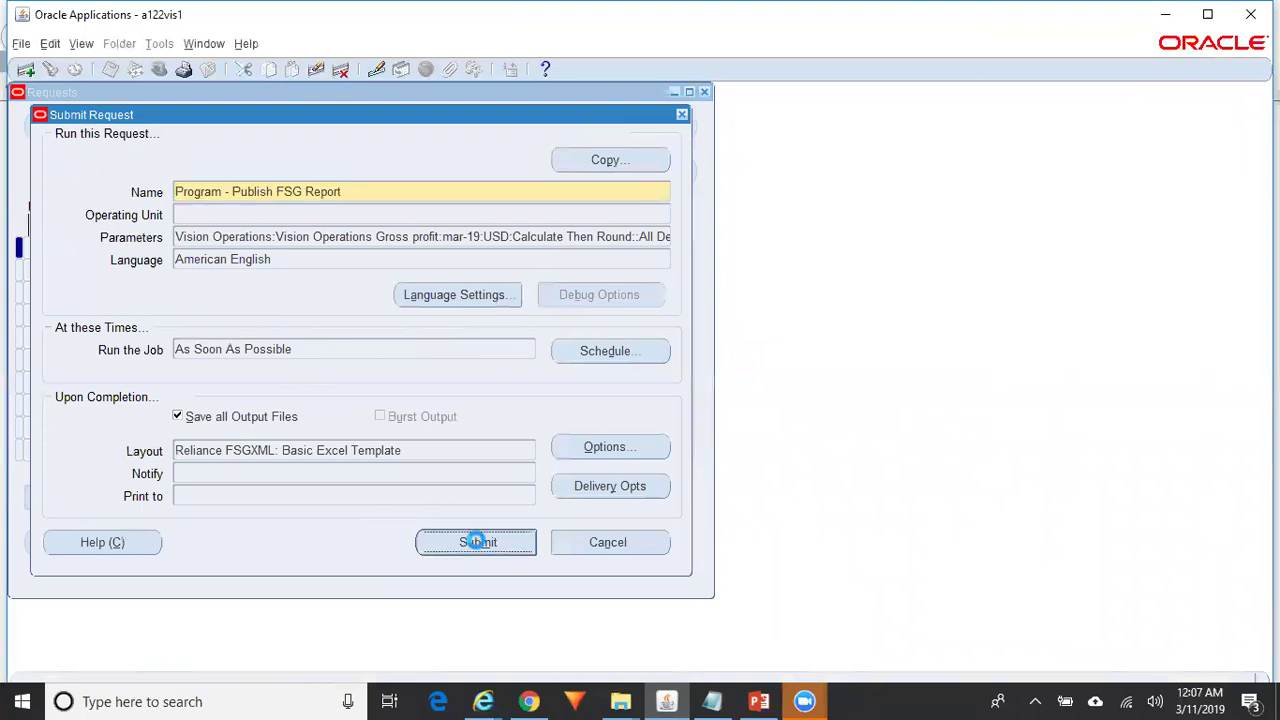
{"action": "left_click", "coordinate": [694, 346]}
{"action": "left_click", "coordinate": [598, 530]}
- Refresh the requests list until the new request completes, and open its output maximized in Excel
{"action": "left_click", "coordinate": [125, 130]}
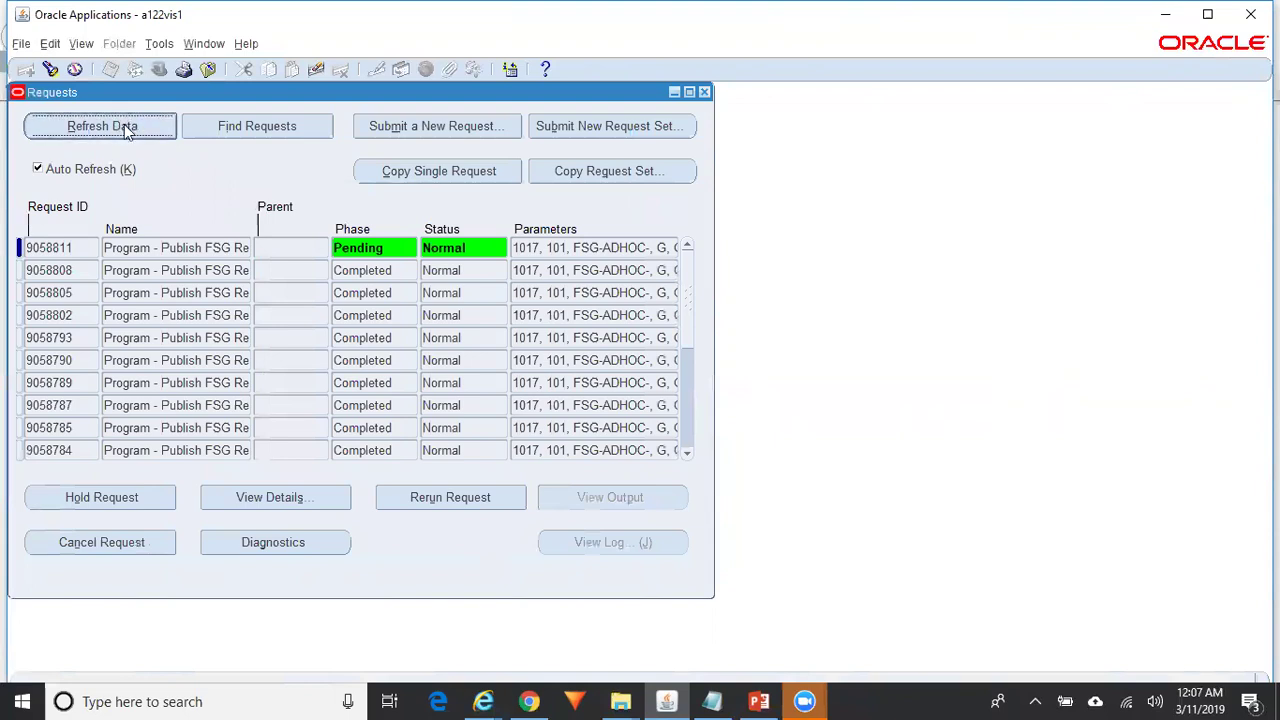
{"action": "left_click", "coordinate": [124, 129]}
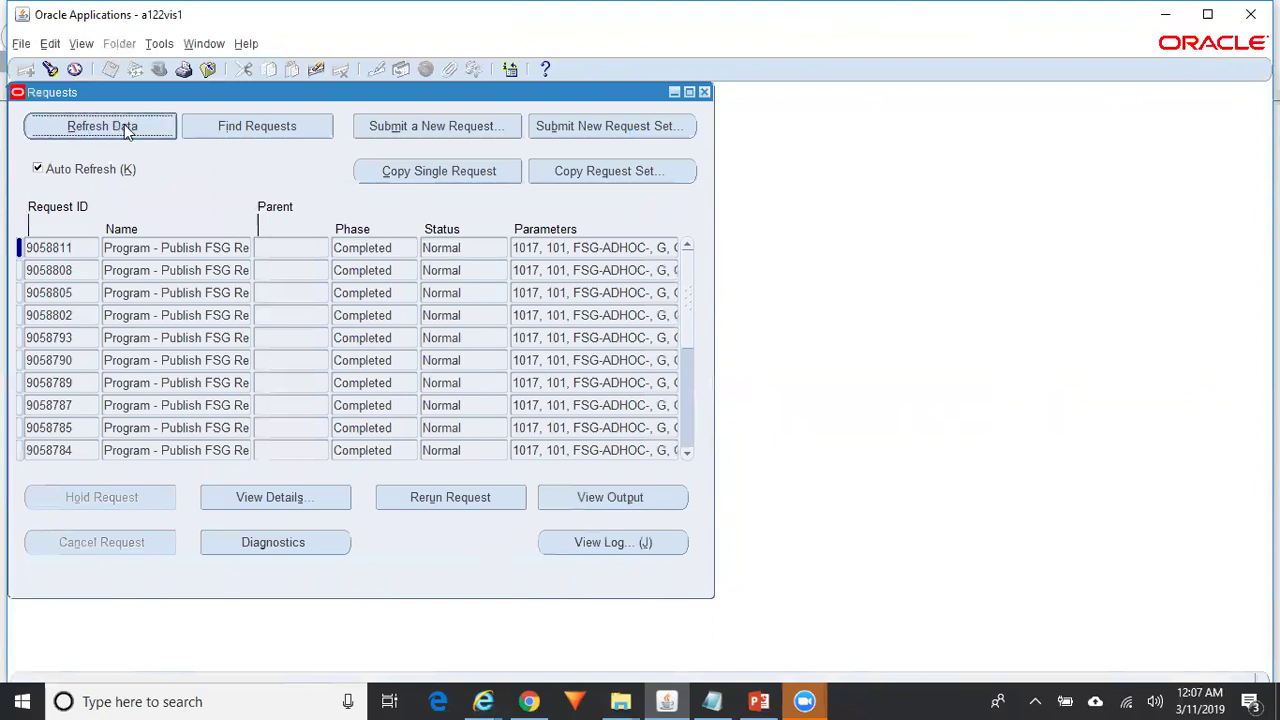
{"action": "left_click", "coordinate": [610, 498]}
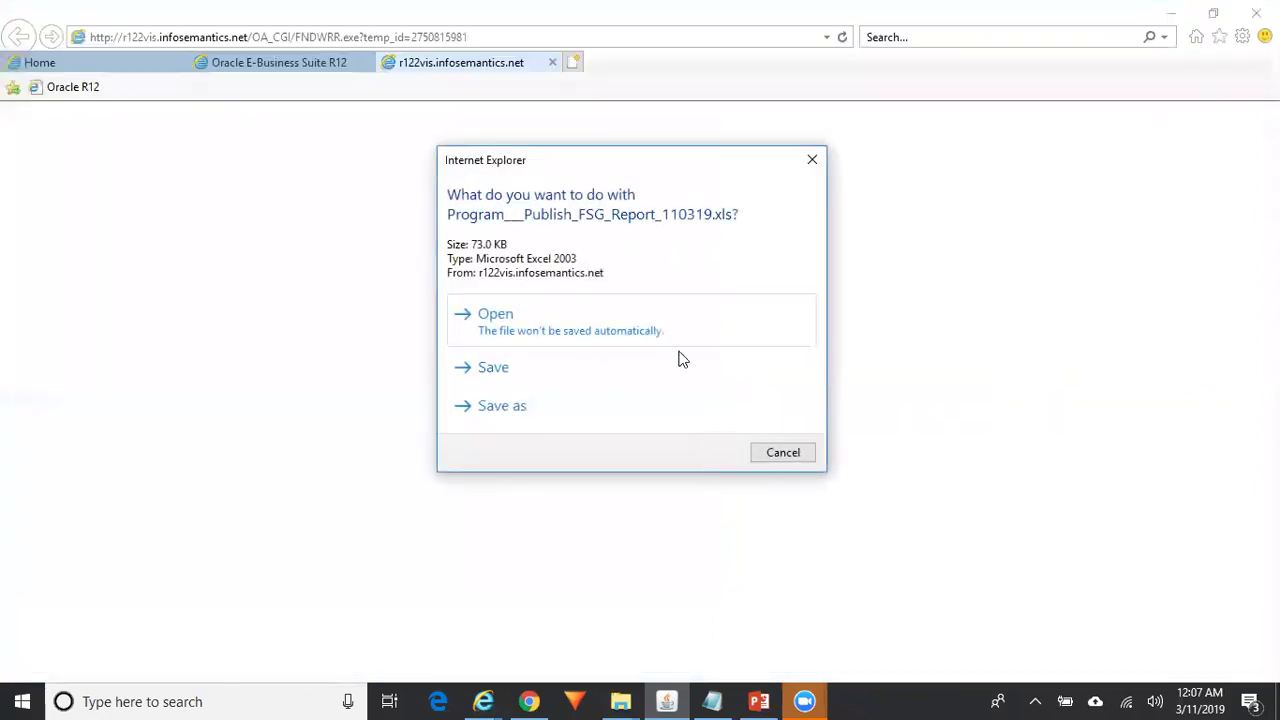
{"action": "left_click", "coordinate": [705, 331]}
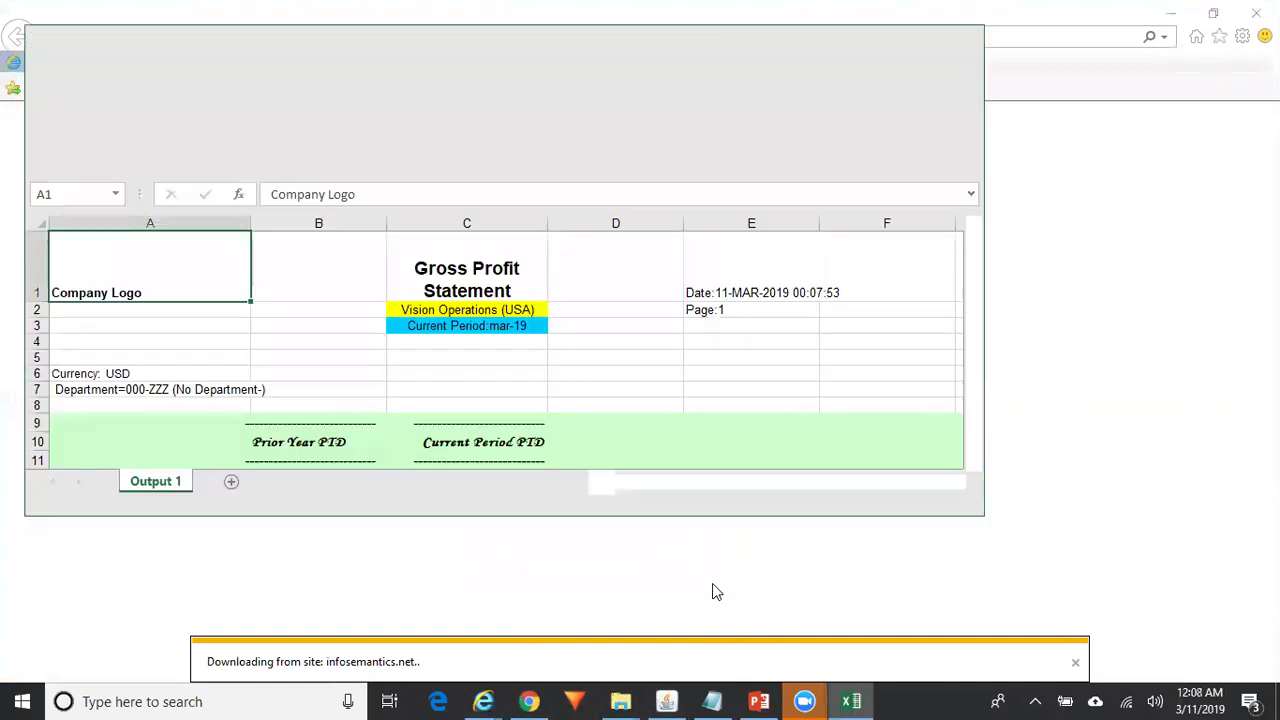
{"action": "left_click", "coordinate": [918, 39]}
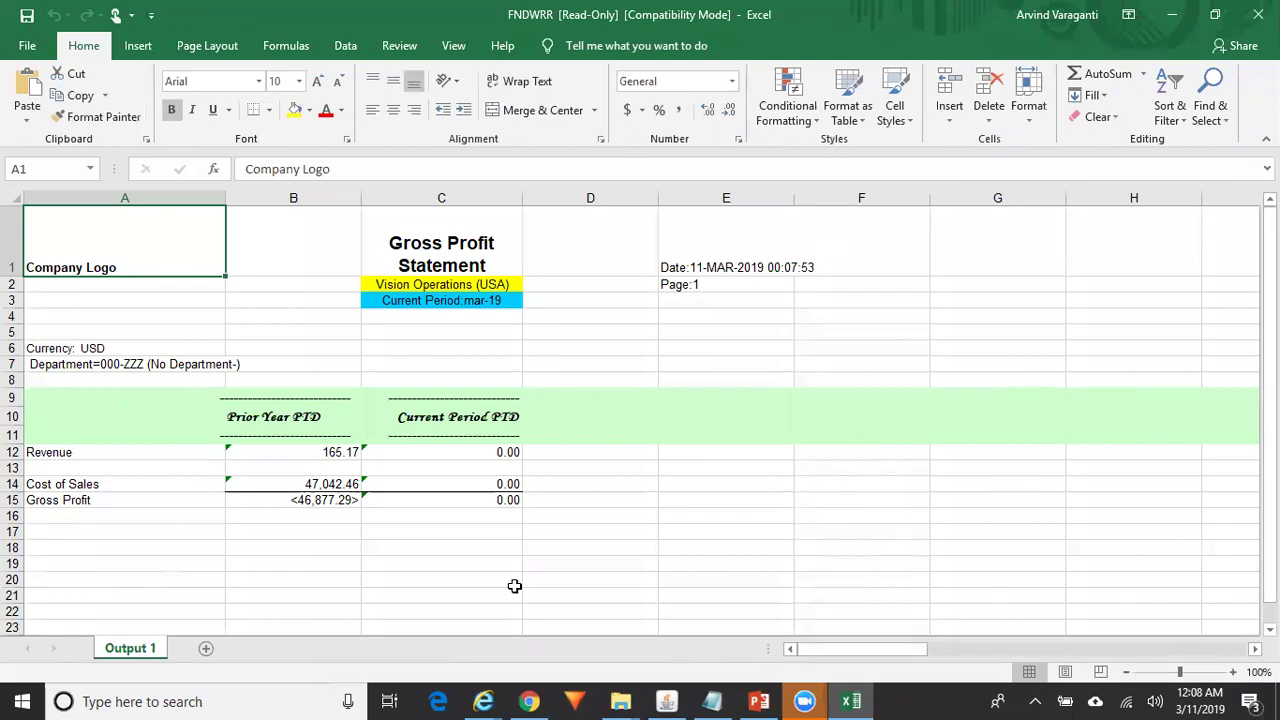
- Examine the prior-year Revenue, Cost of Sales and Gross Profit amounts in the Page/Total output
{"action": "left_click", "coordinate": [112, 459]}
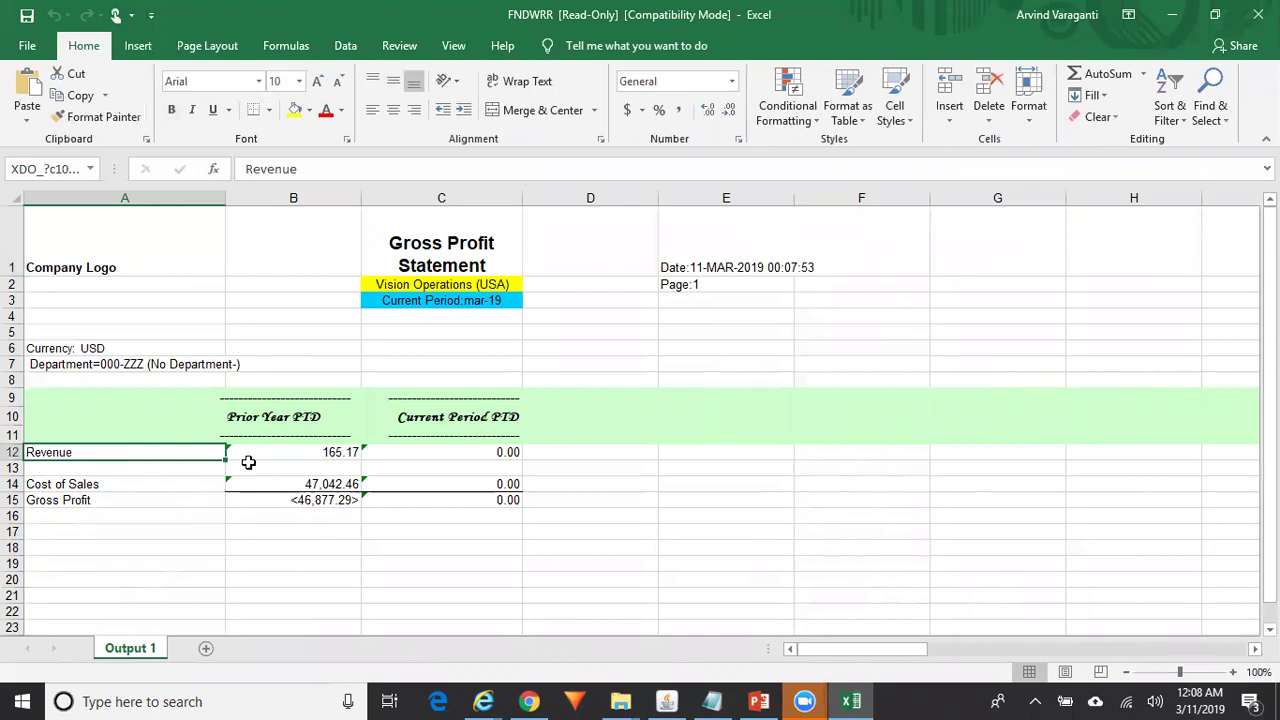
{"action": "left_click", "coordinate": [323, 453]}
{"action": "left_click", "coordinate": [339, 484]}
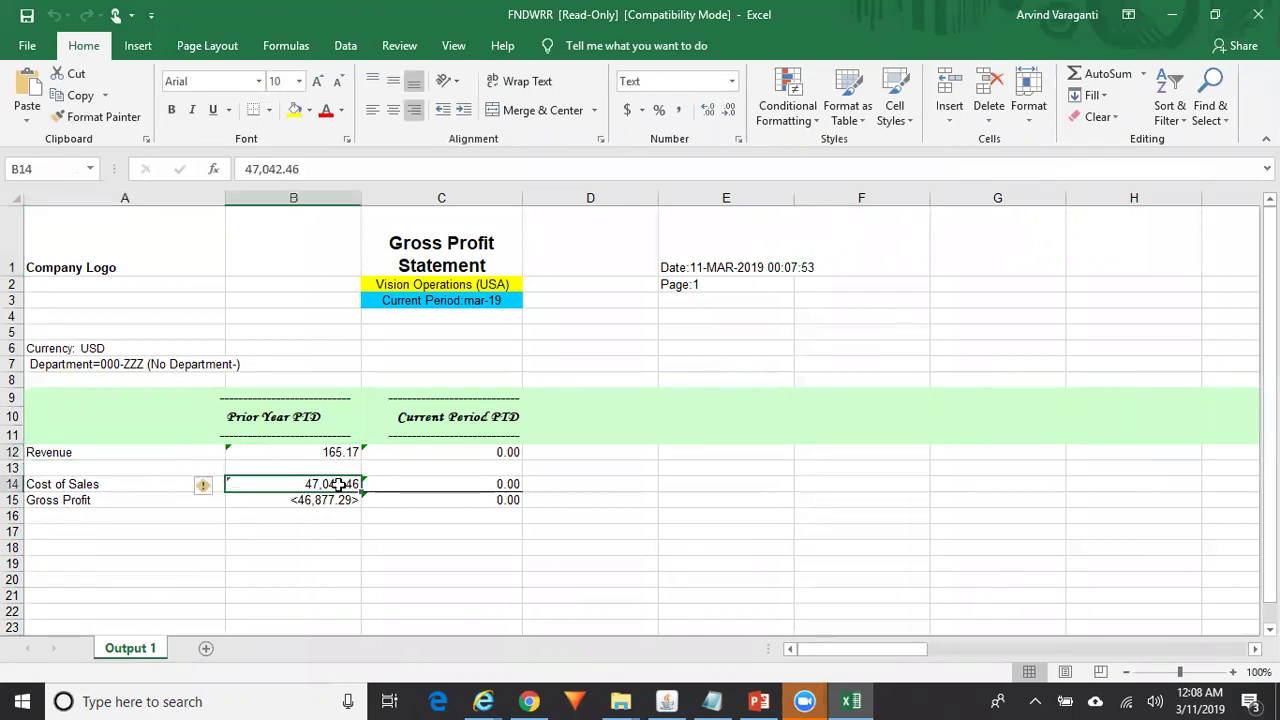
{"action": "left_click", "coordinate": [336, 505]}
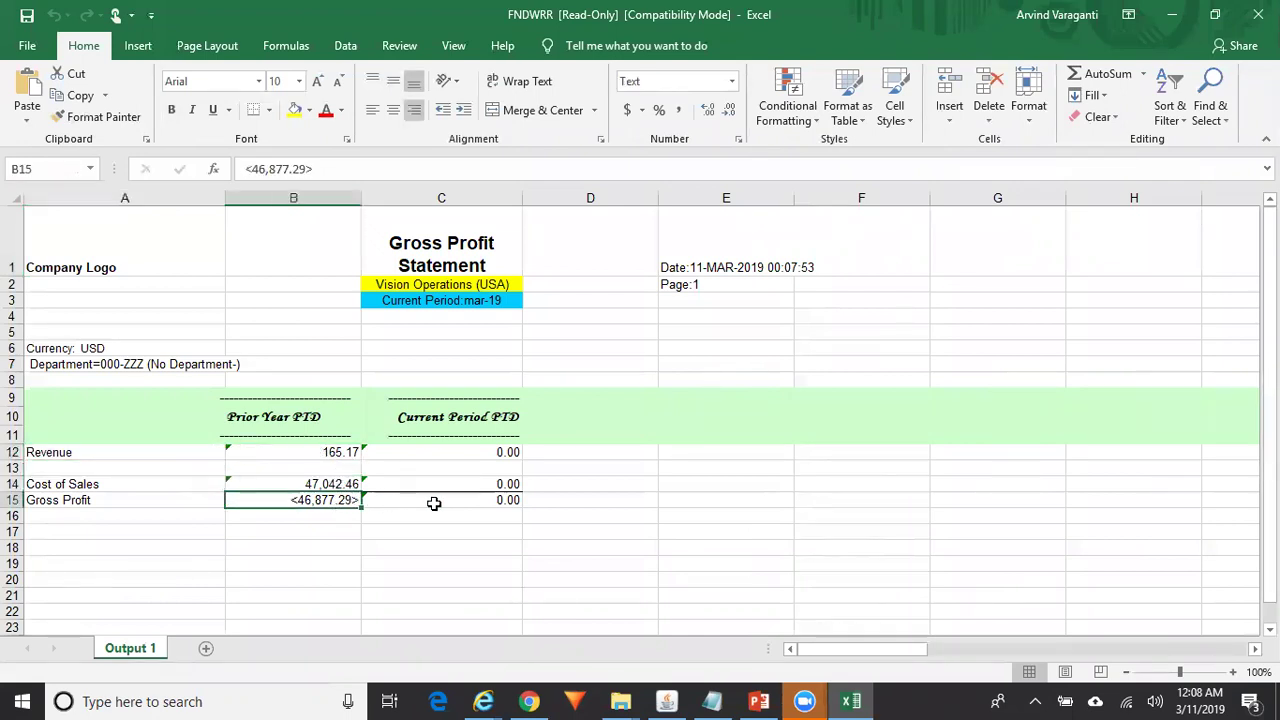
- Return to the All Departments content set in Oracle Applications and open its account range for editing
{"action": "left_click", "coordinate": [666, 701]}
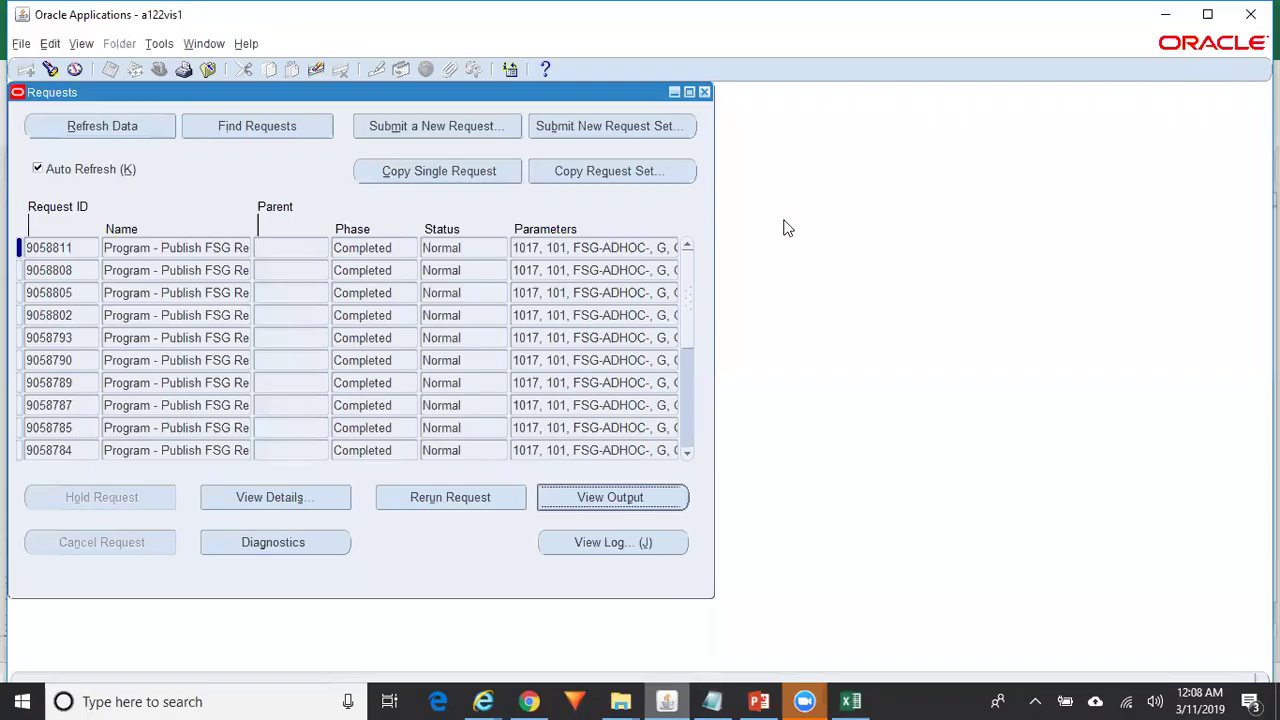
{"action": "left_click", "coordinate": [705, 92]}
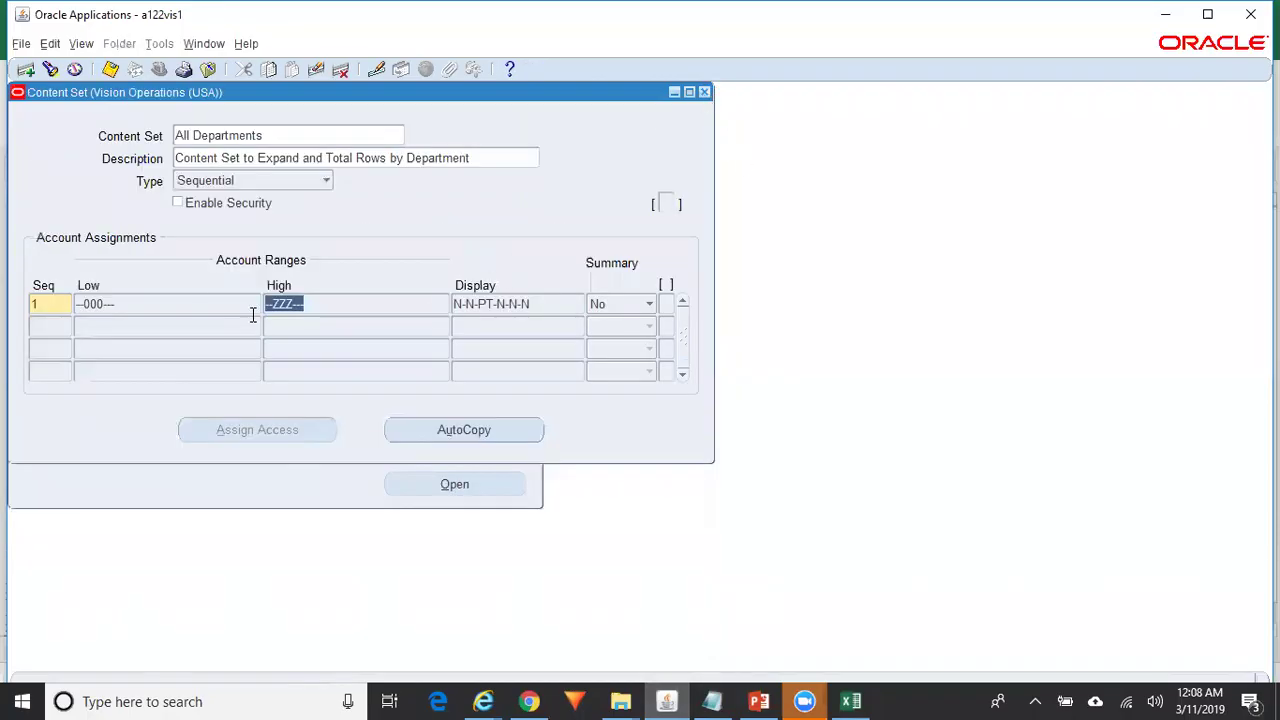
{"action": "left_click", "coordinate": [103, 300]}
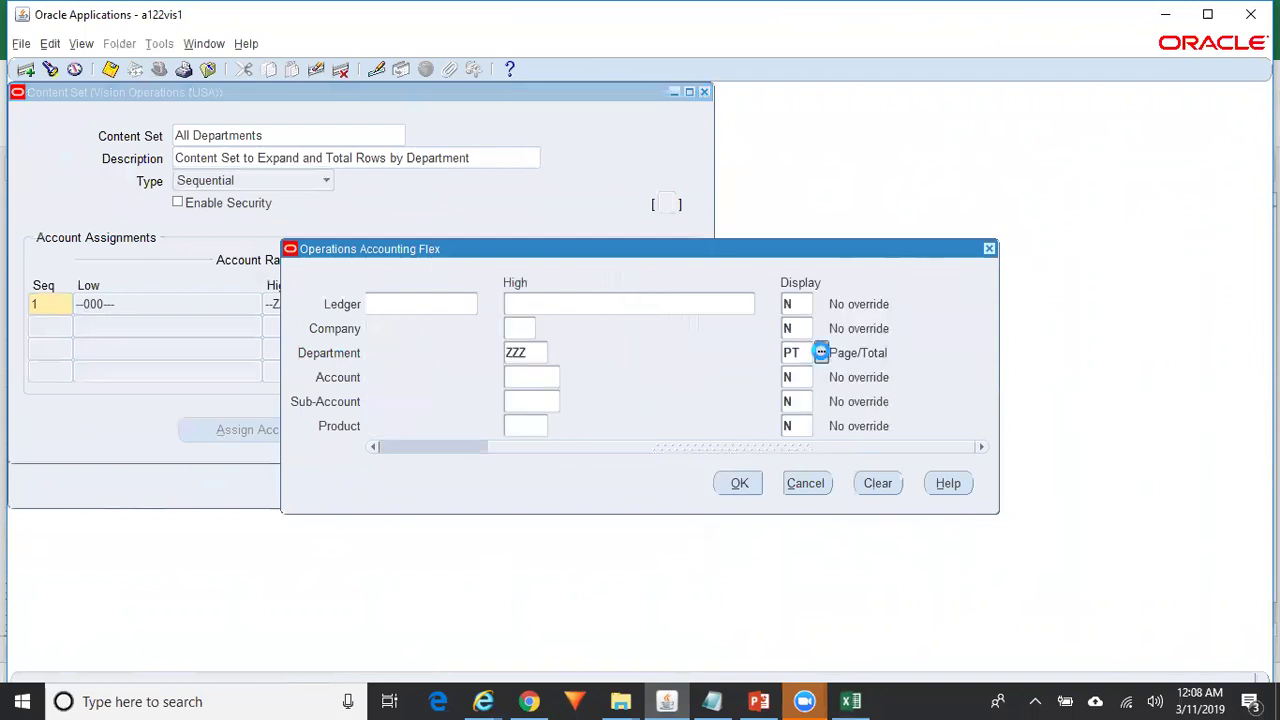
- Set the Department segment's display option to RB (Row/Both)
{"action": "left_click", "coordinate": [820, 352]}
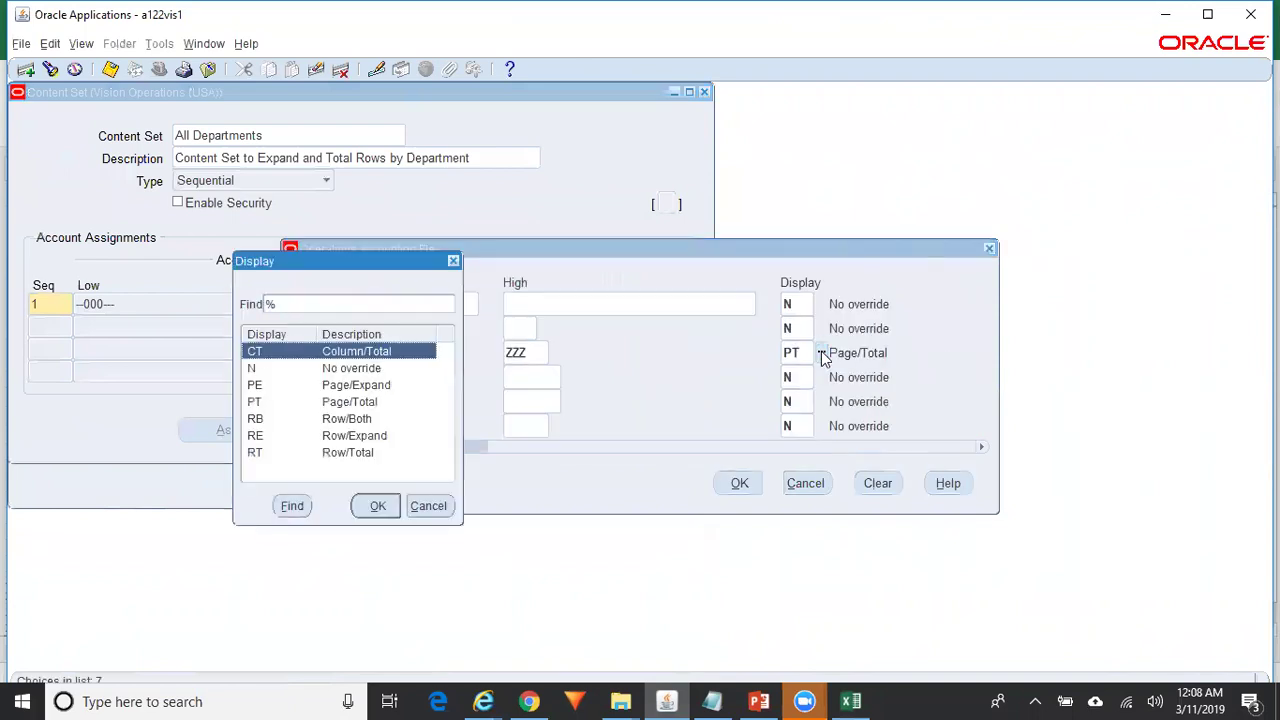
{"action": "left_click", "coordinate": [346, 420]}
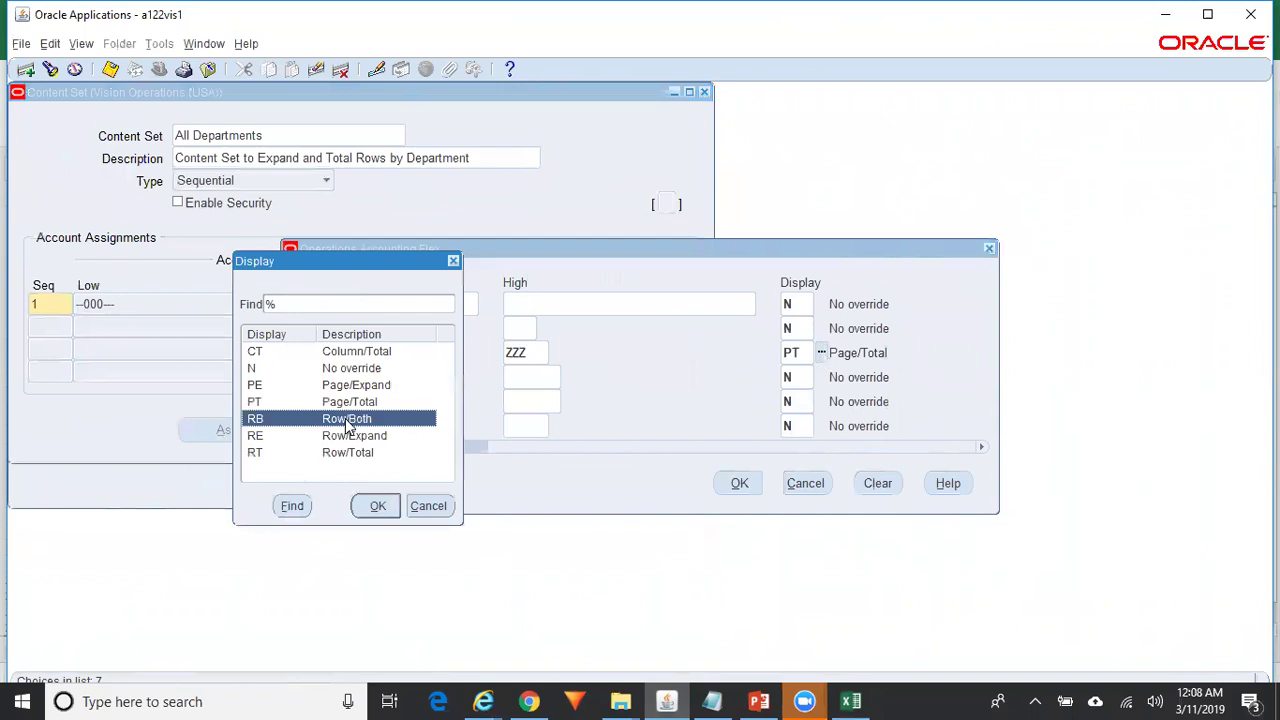
{"action": "left_click", "coordinate": [378, 506]}
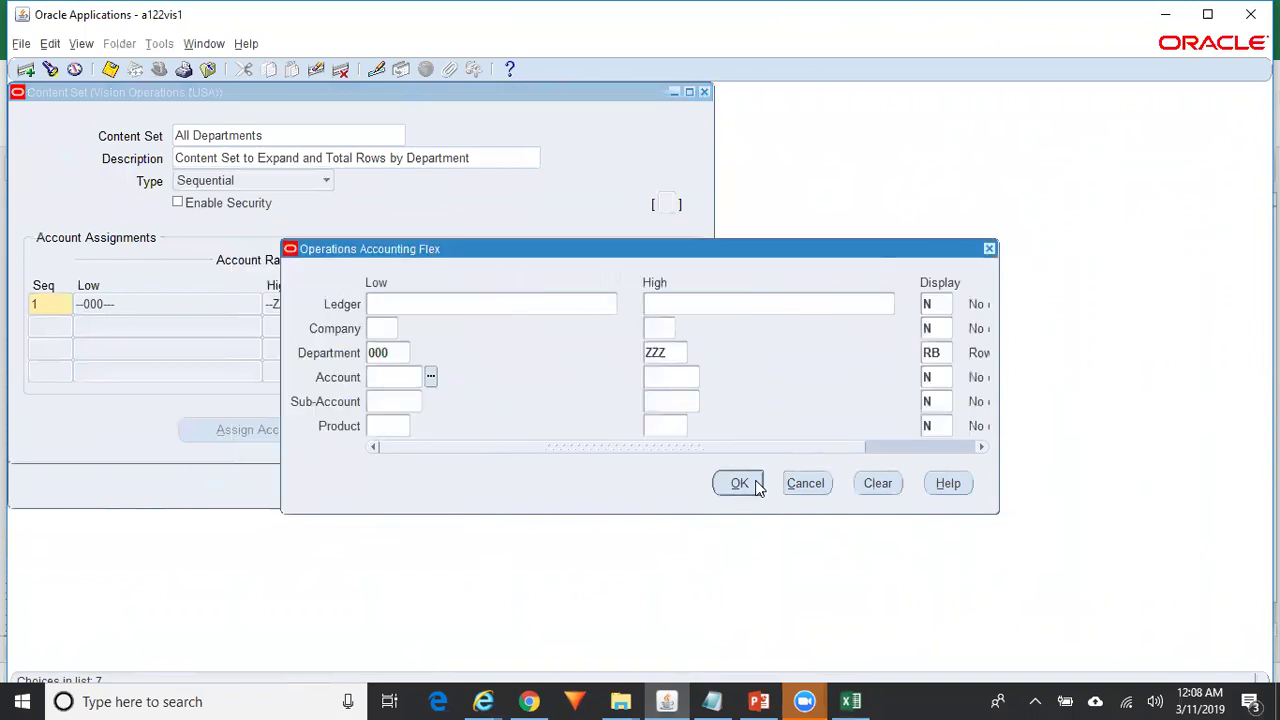
- Set the Department segment's display option to RE (Row/Expand) and save the content set
{"action": "left_click", "coordinate": [944, 352]}
{"action": "left_click", "coordinate": [821, 352]}
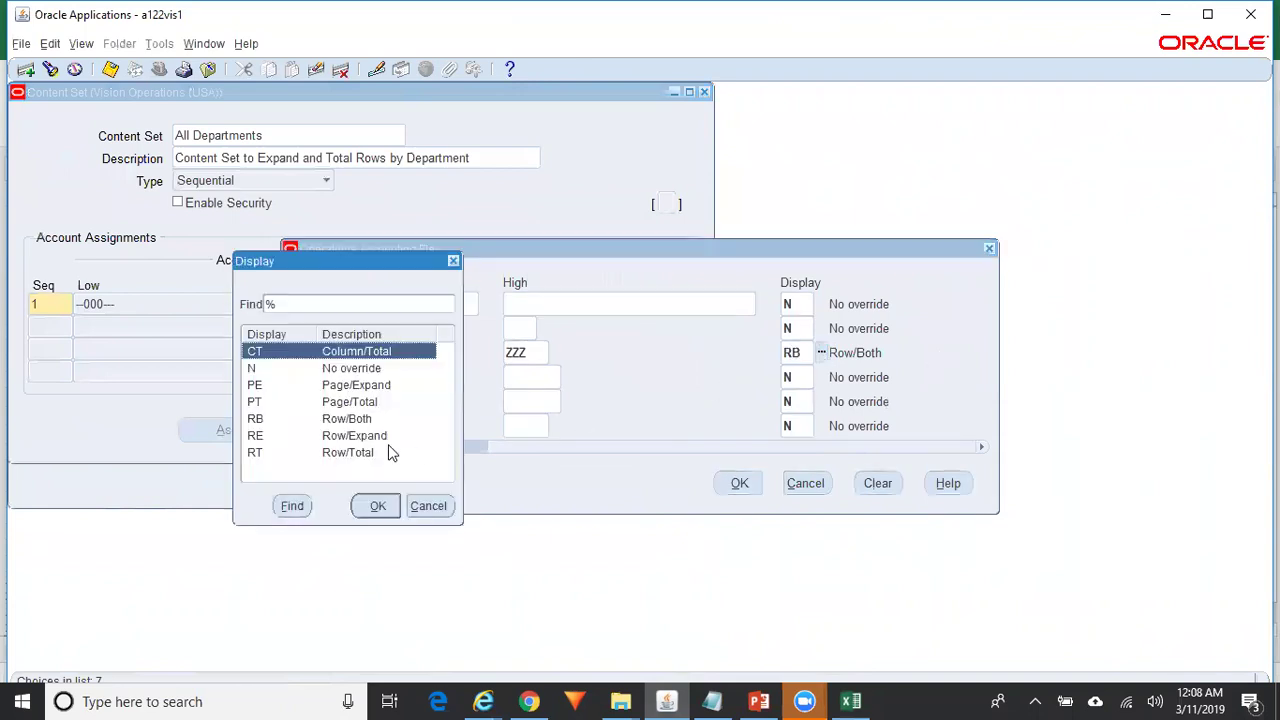
{"action": "left_click", "coordinate": [325, 440]}
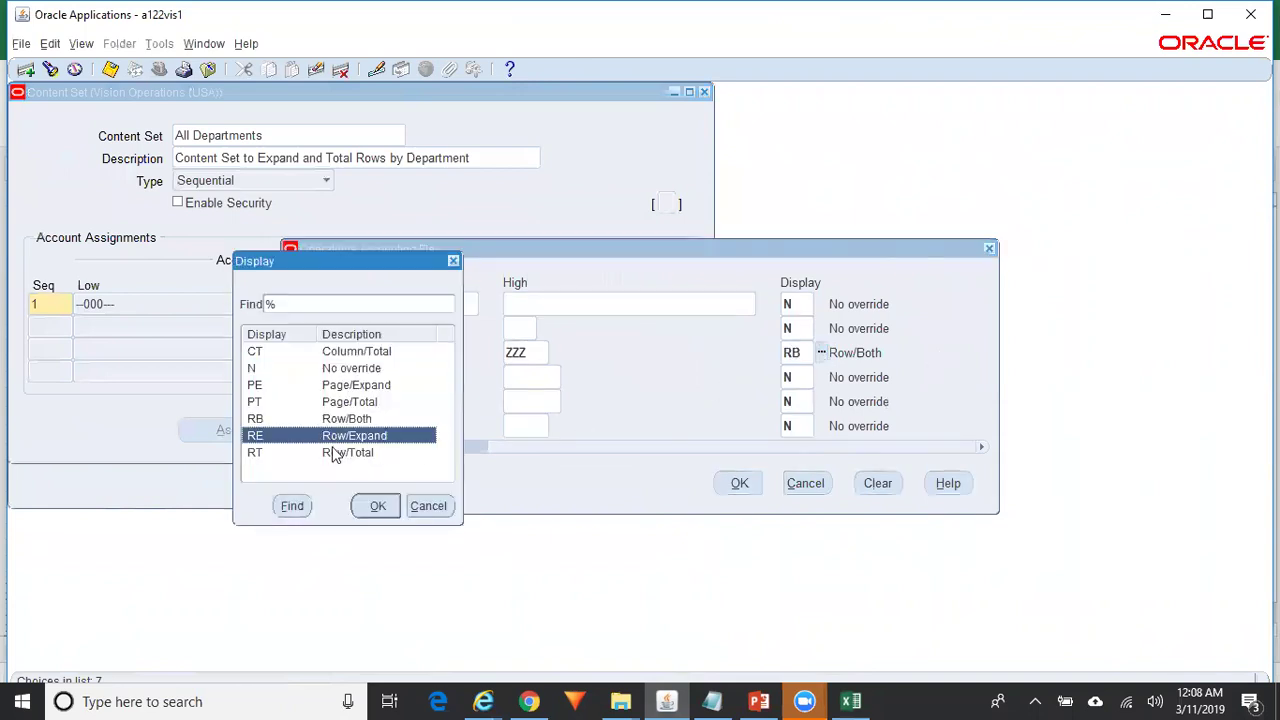
{"action": "left_click", "coordinate": [375, 506]}
{"action": "left_click", "coordinate": [740, 484]}
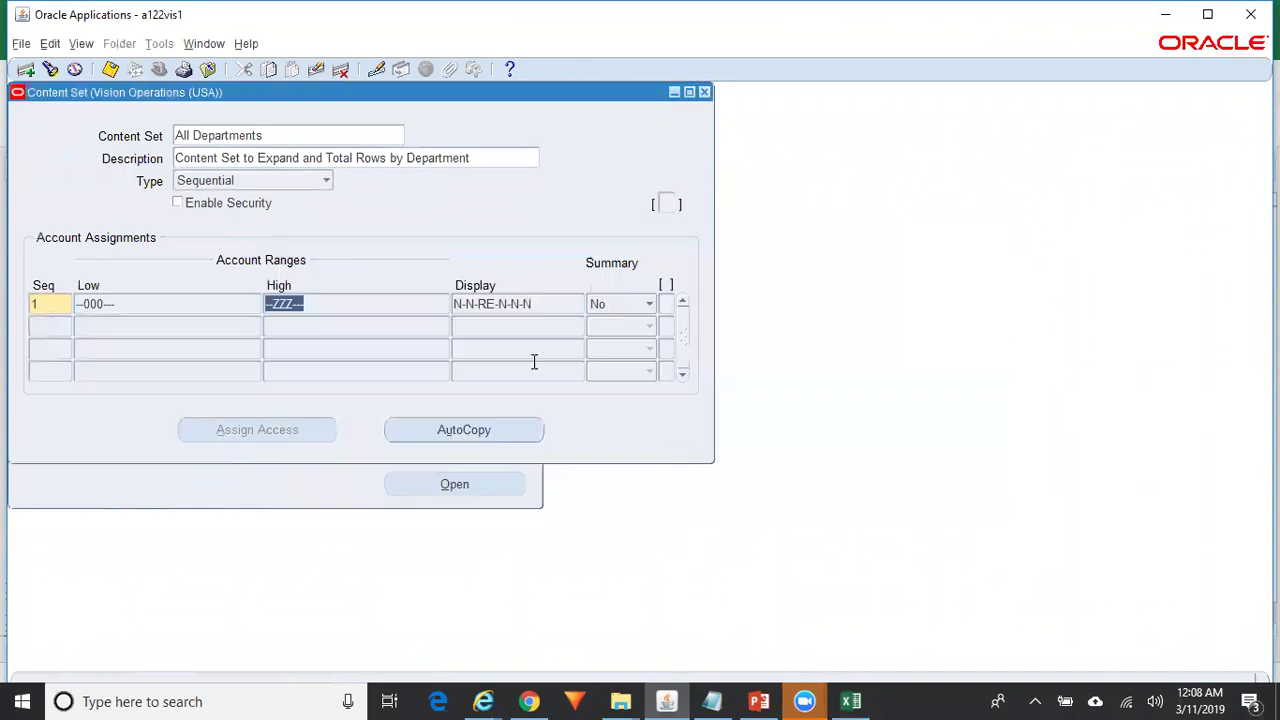
{"action": "key", "text": "ctrl+s"}
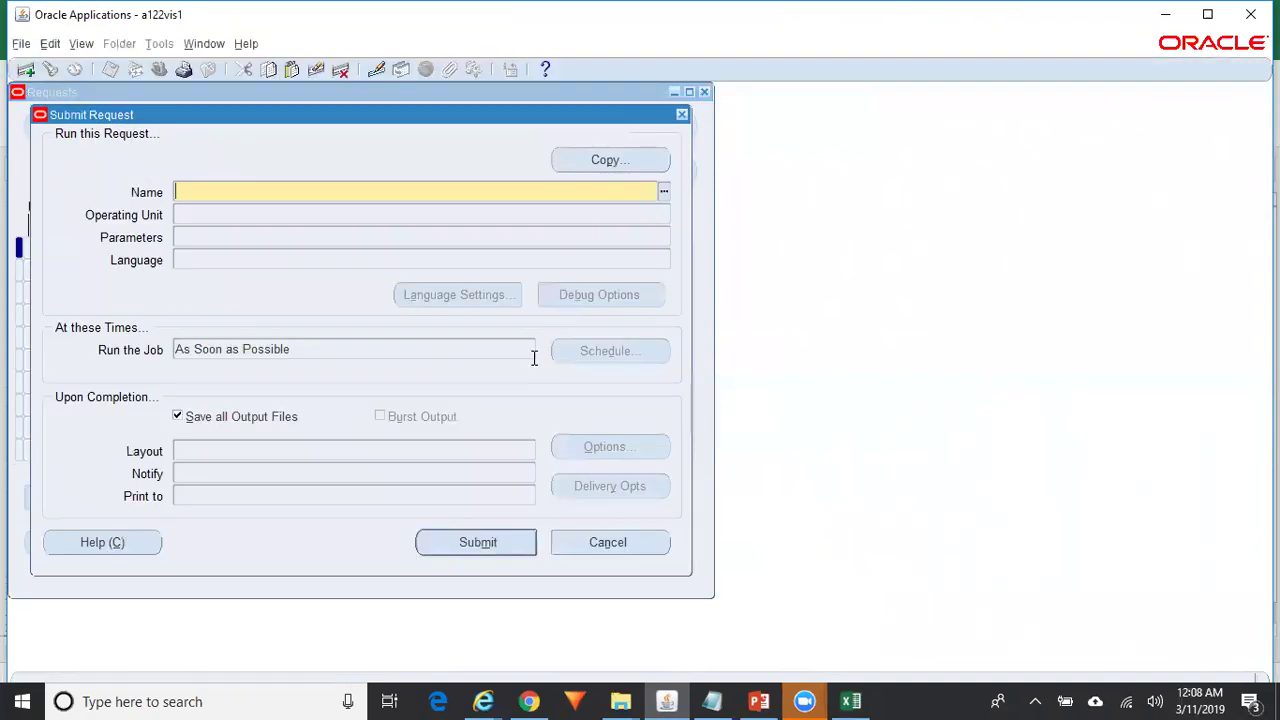
- Copy the latest Publish FSG Report request for the Row/Expand display, submit it, and decline another request
{"action": "left_click", "coordinate": [645, 160]}
{"action": "left_click", "coordinate": [827, 233]}
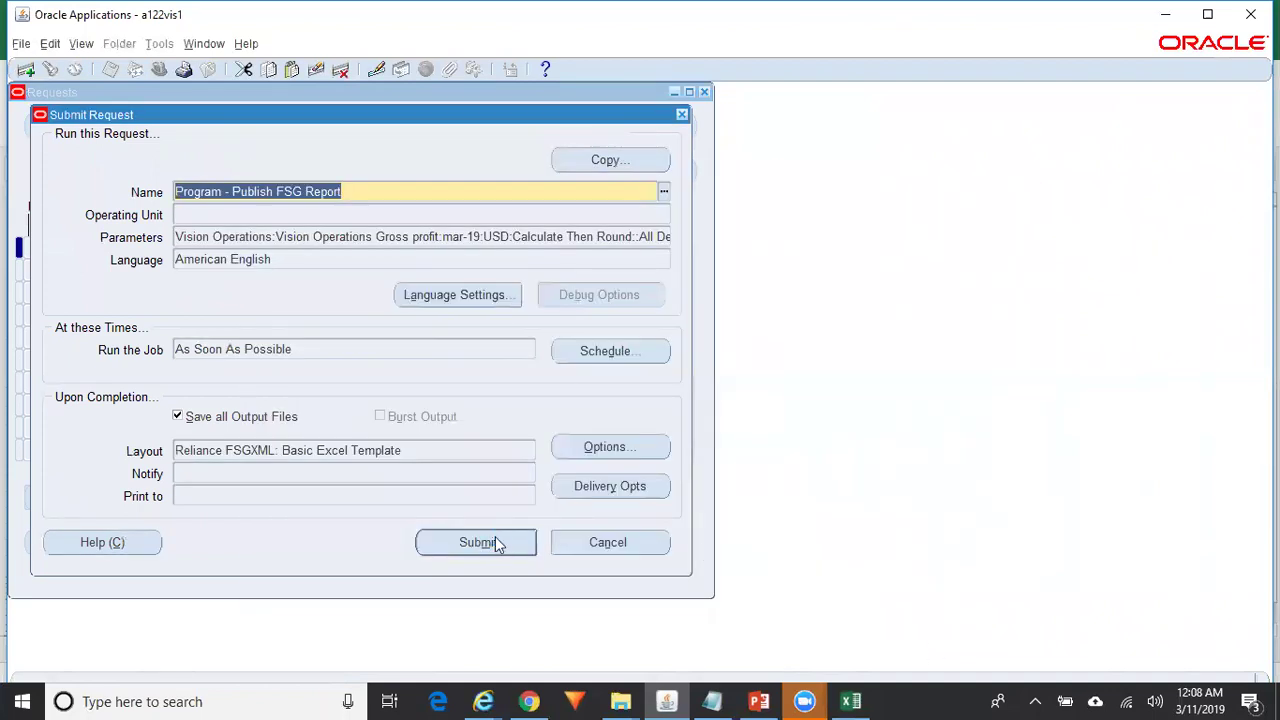
{"action": "left_click", "coordinate": [495, 542]}
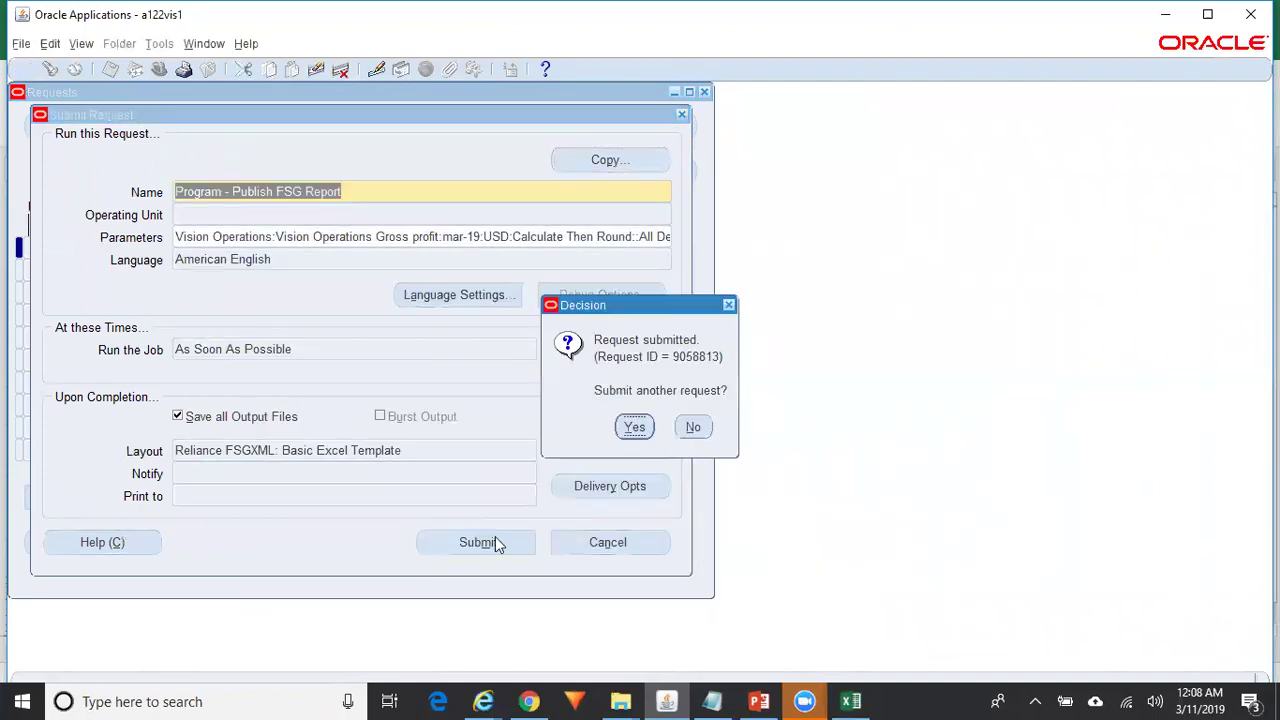
{"action": "left_click", "coordinate": [693, 428]}
{"action": "left_click", "coordinate": [582, 533]}
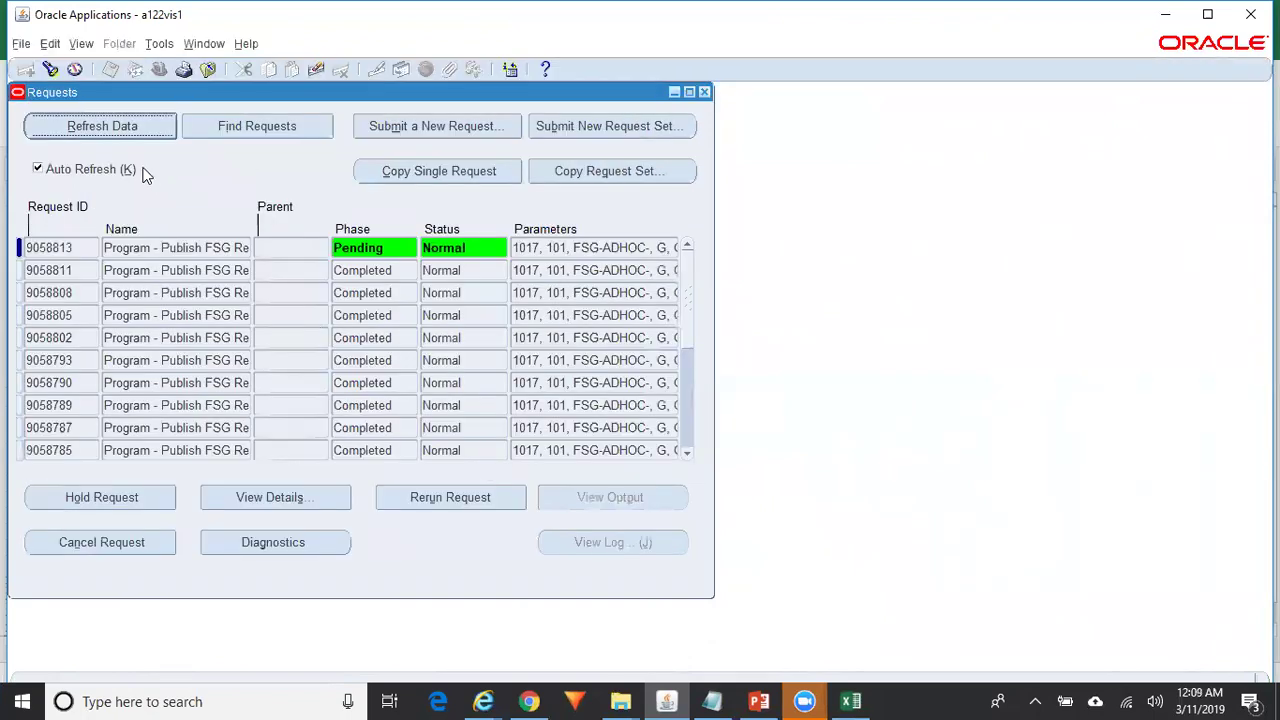
- Close the Page/Total report workbook and refresh the requests list in Oracle Applications until the latest request completes
{"action": "left_click", "coordinate": [858, 696]}
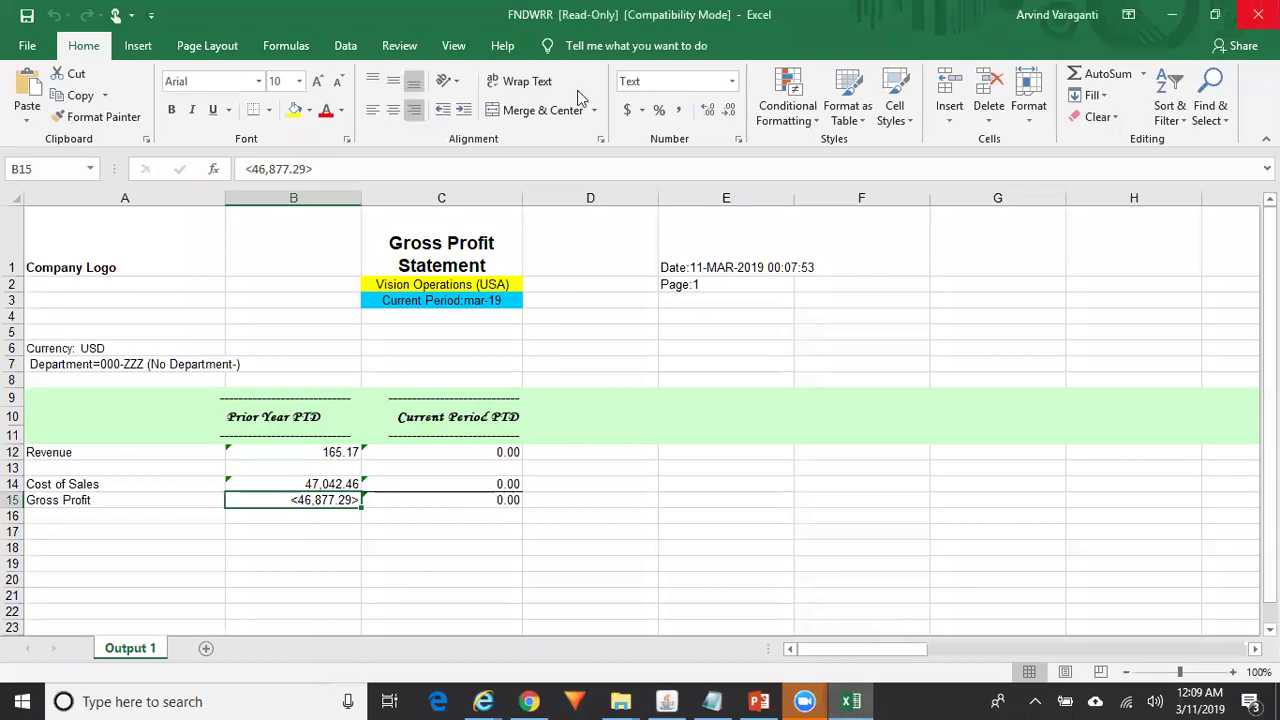
{"action": "key", "text": "alt+Tab"}
{"action": "left_click", "coordinate": [135, 122]}
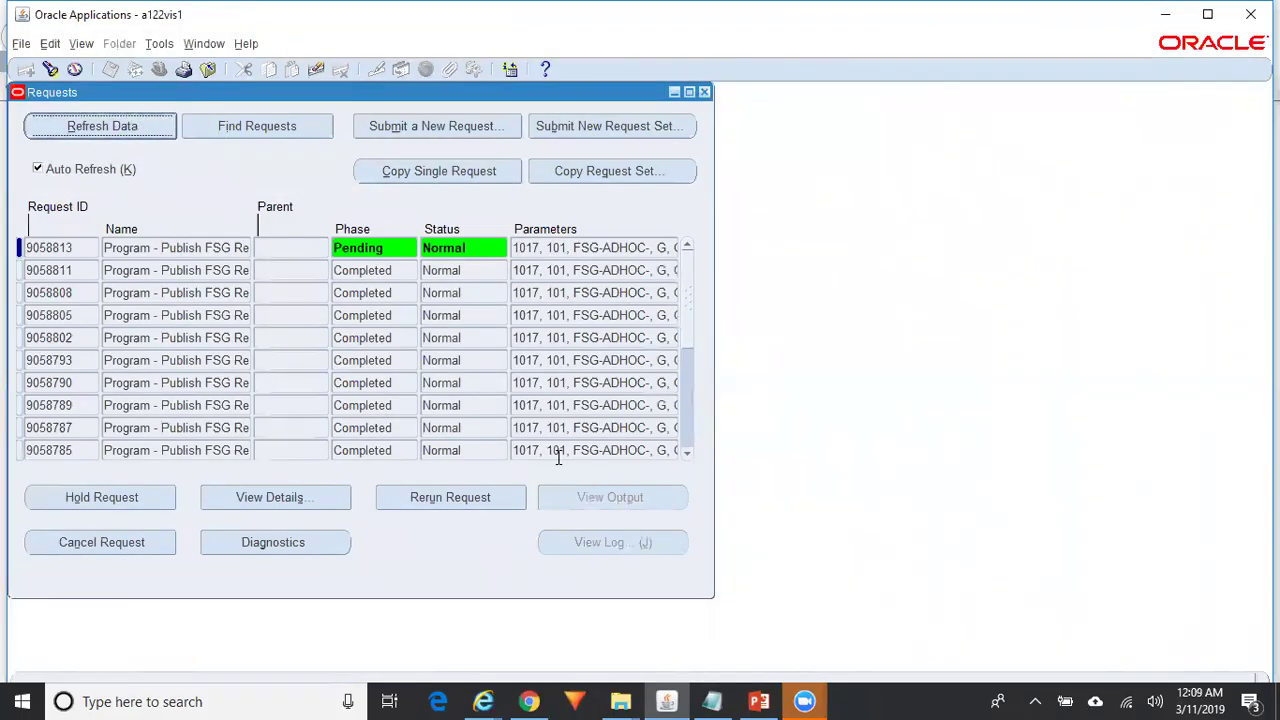
{"action": "left_click", "coordinate": [94, 129]}
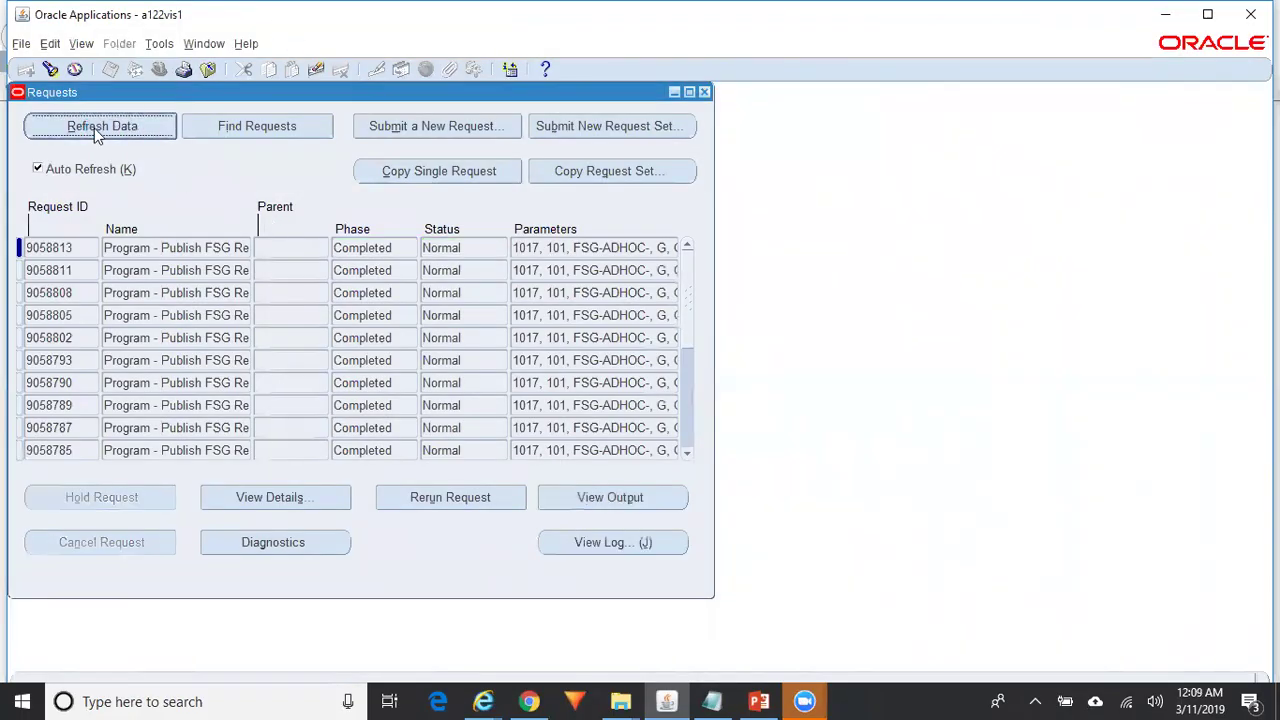
- View the completed Row/Expand request's output and open it maximized in Excel
{"action": "left_click", "coordinate": [607, 490]}
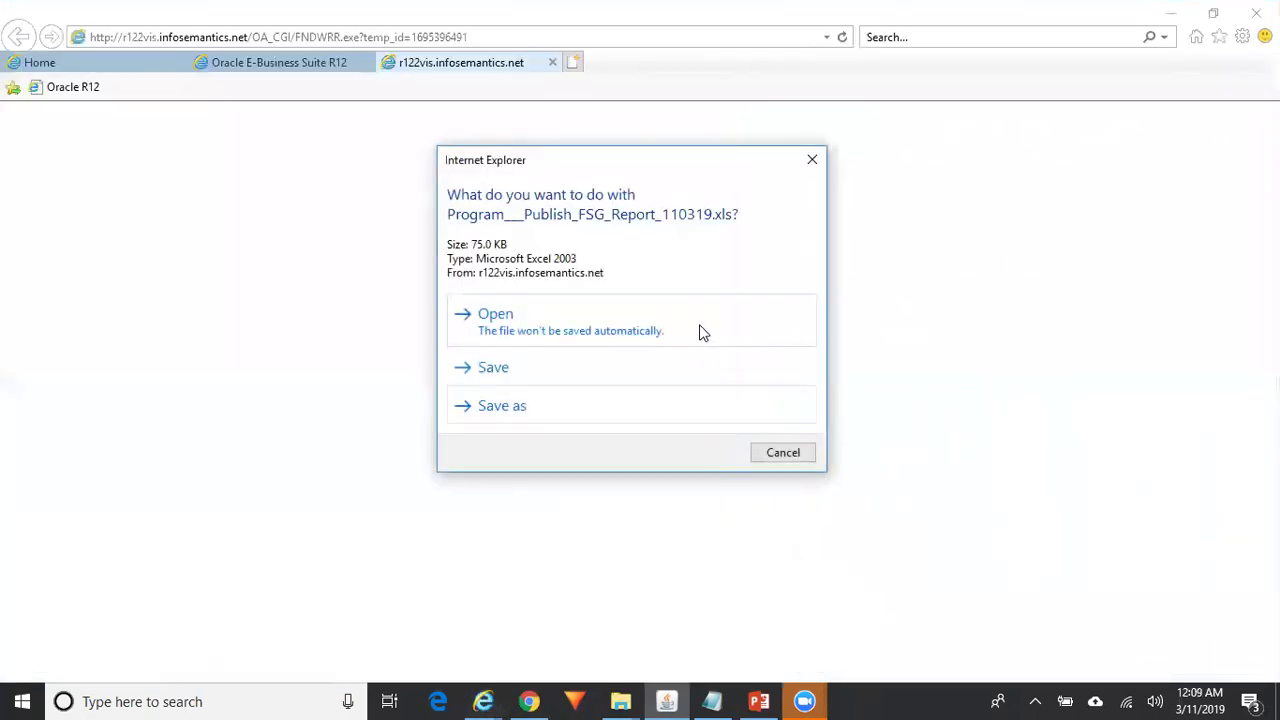
{"action": "left_click", "coordinate": [700, 331]}
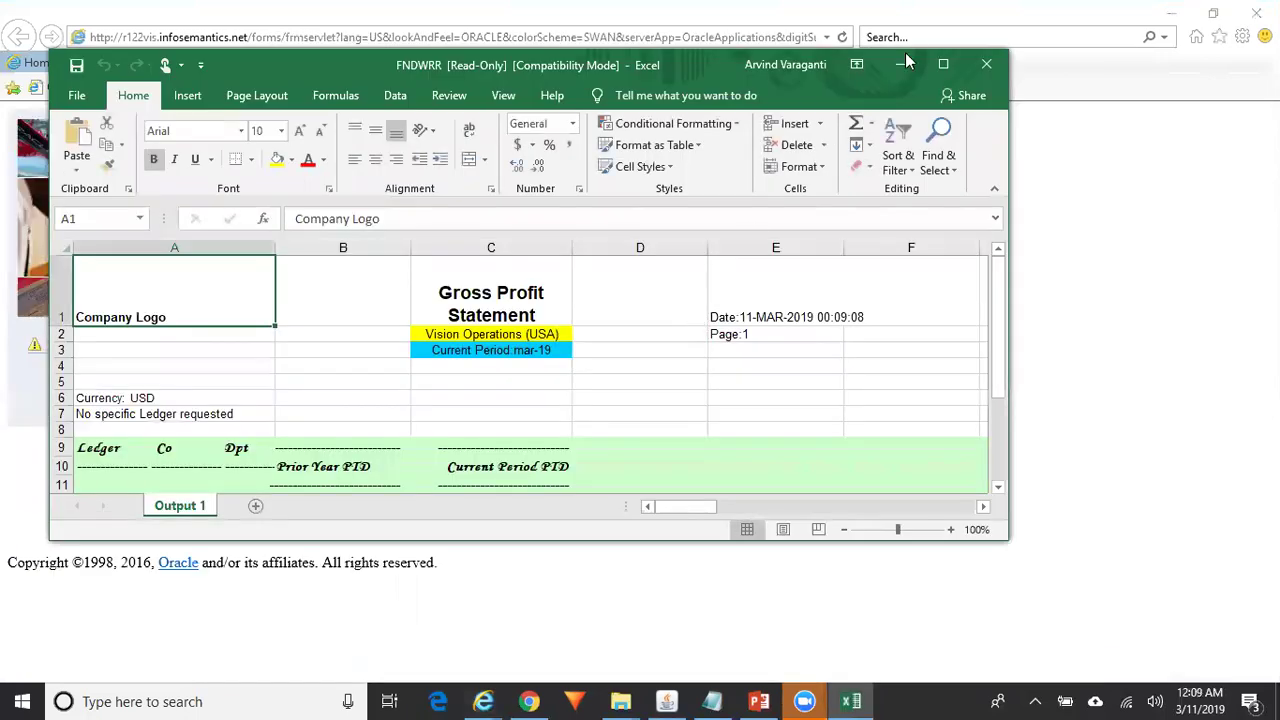
{"action": "left_click", "coordinate": [943, 64]}
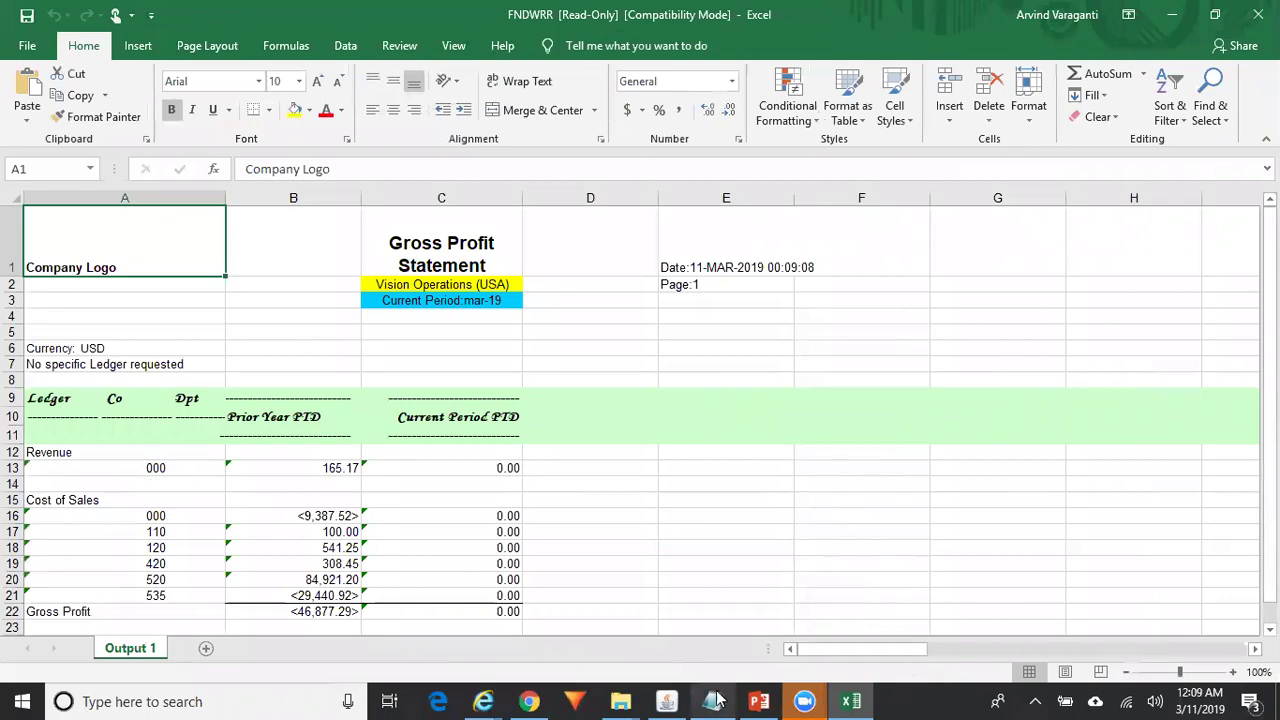
- Examine the department rows under Revenue and Cost of Sales in the Row/Expand Gross Profit Statement
{"action": "left_click", "coordinate": [667, 701]}
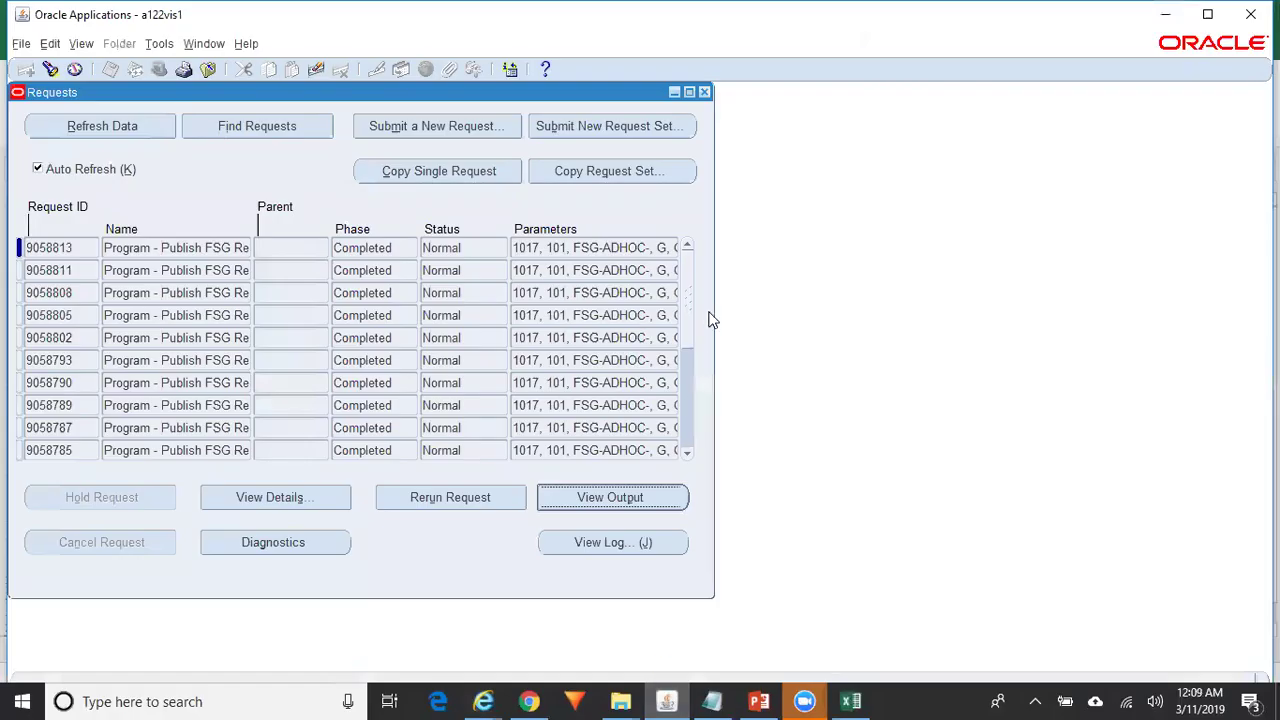
{"action": "key", "text": "alt+Tab"}
{"action": "left_click", "coordinate": [151, 467]}
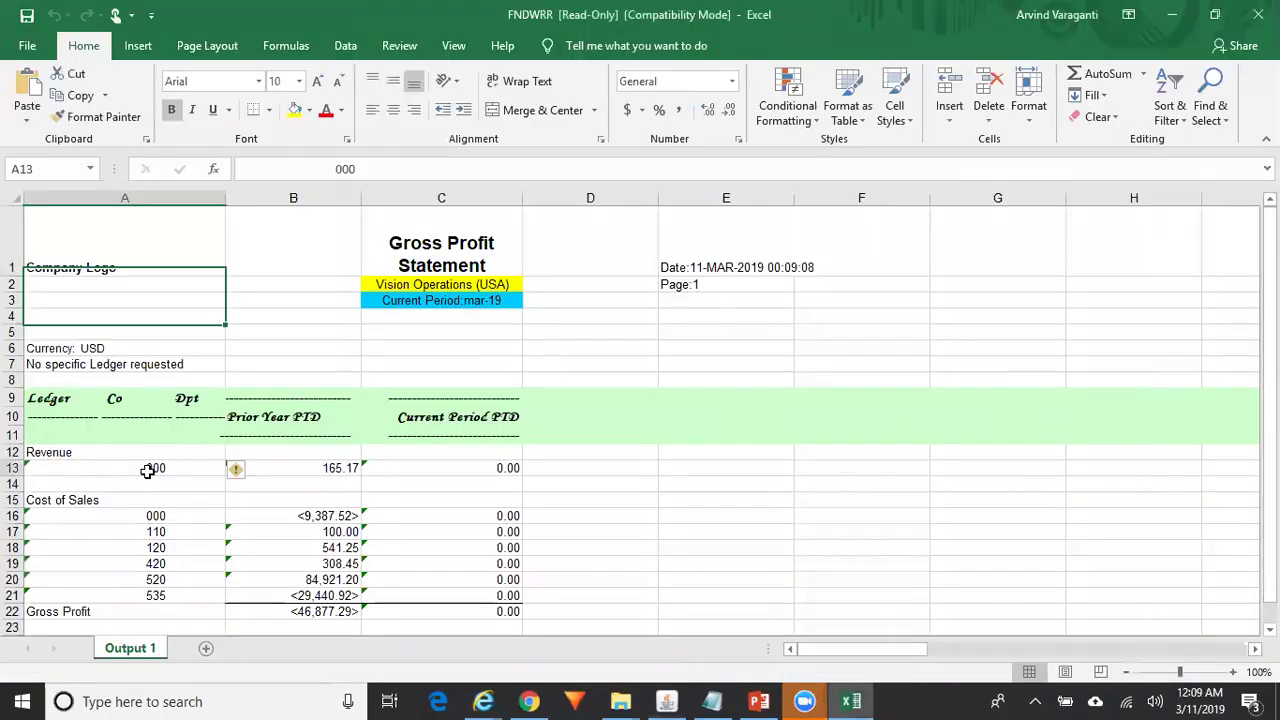
{"action": "left_click", "coordinate": [161, 515]}
{"action": "left_click", "coordinate": [163, 531]}
{"action": "left_click", "coordinate": [167, 548]}
{"action": "left_click", "coordinate": [168, 576]}
{"action": "left_click", "coordinate": [166, 596]}
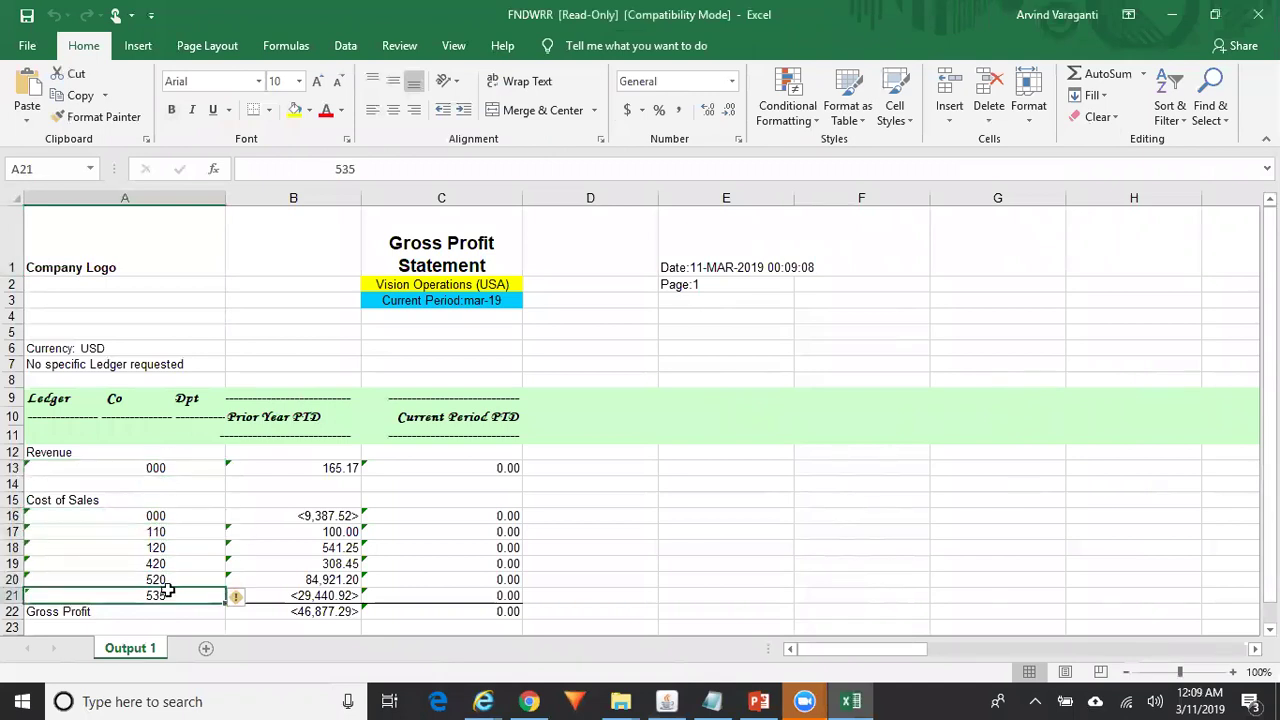
{"action": "left_click", "coordinate": [151, 470]}
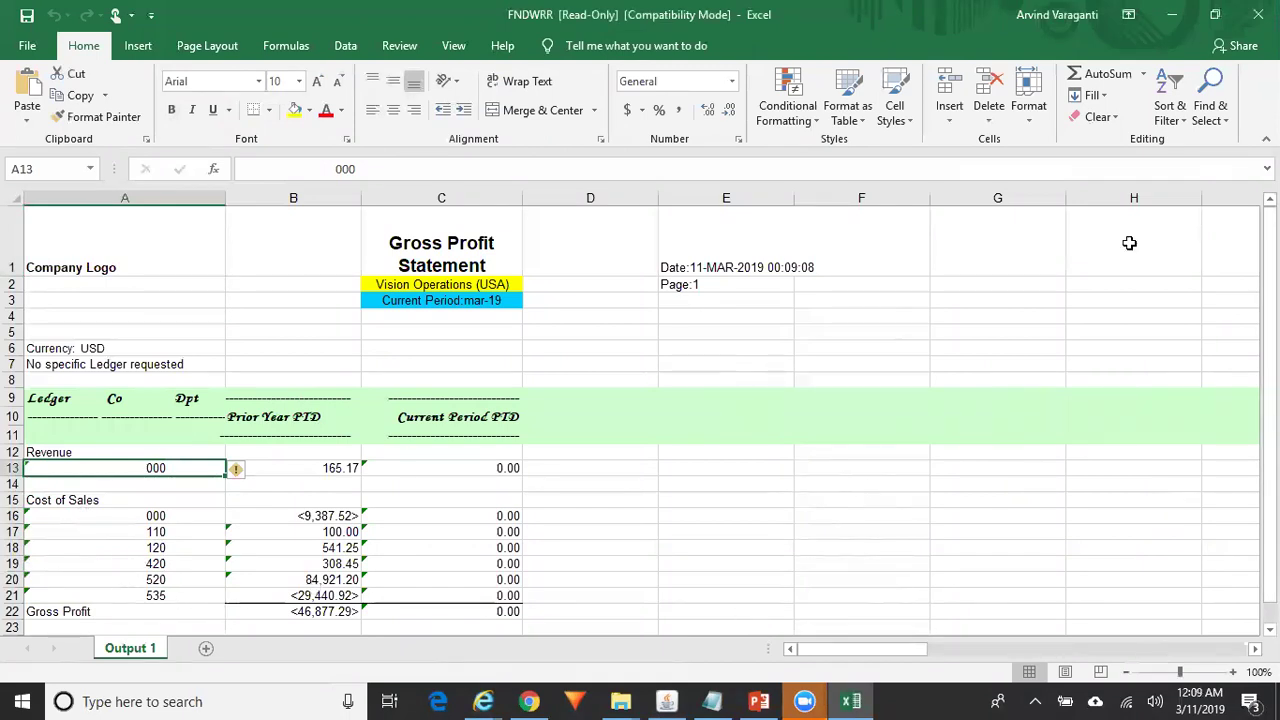
- Close the Row/Expand workbook and requests list, and save the content set with Department's display option set to RB (Row/Both)
{"action": "left_click", "coordinate": [1258, 14]}
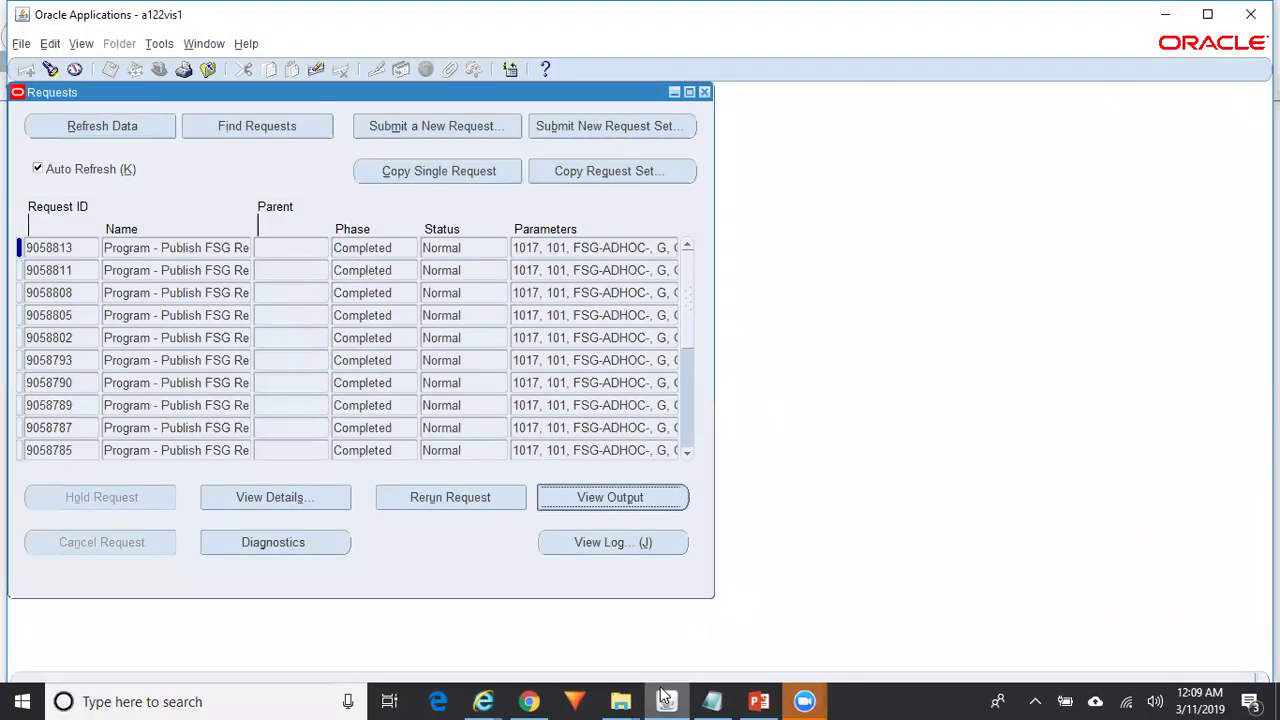
{"action": "left_click", "coordinate": [704, 92]}
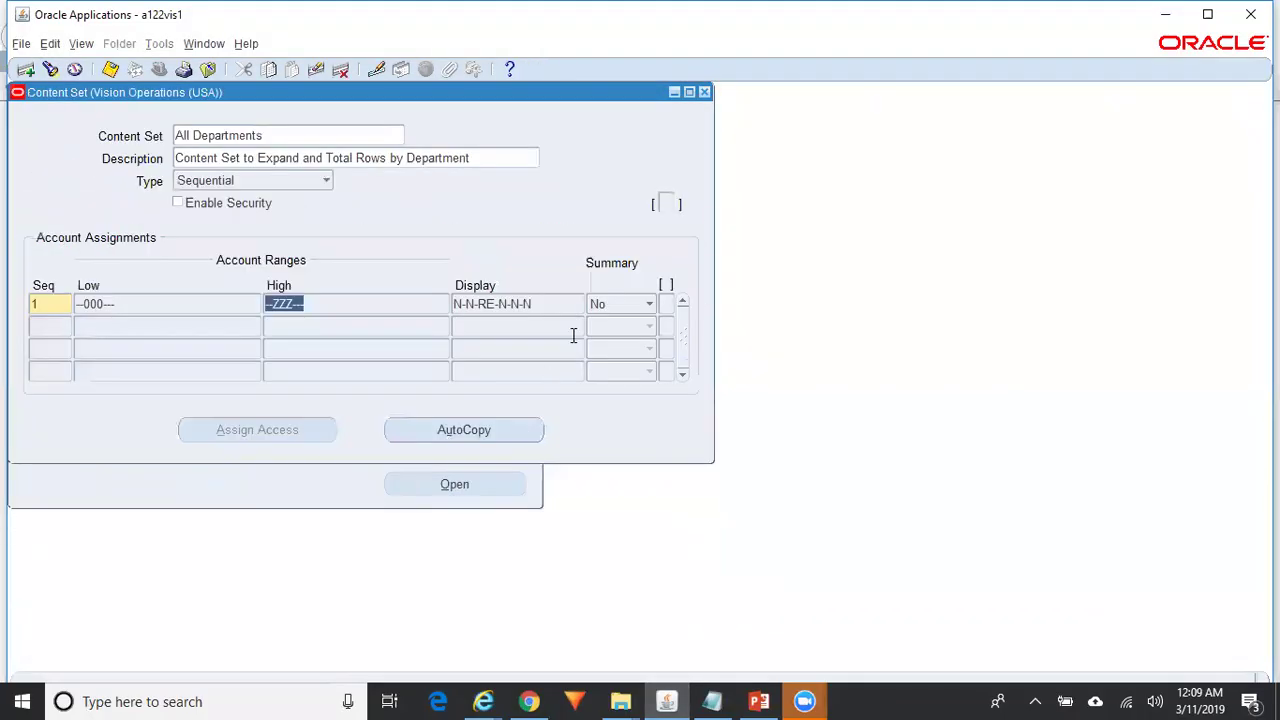
{"action": "left_click", "coordinate": [95, 300]}
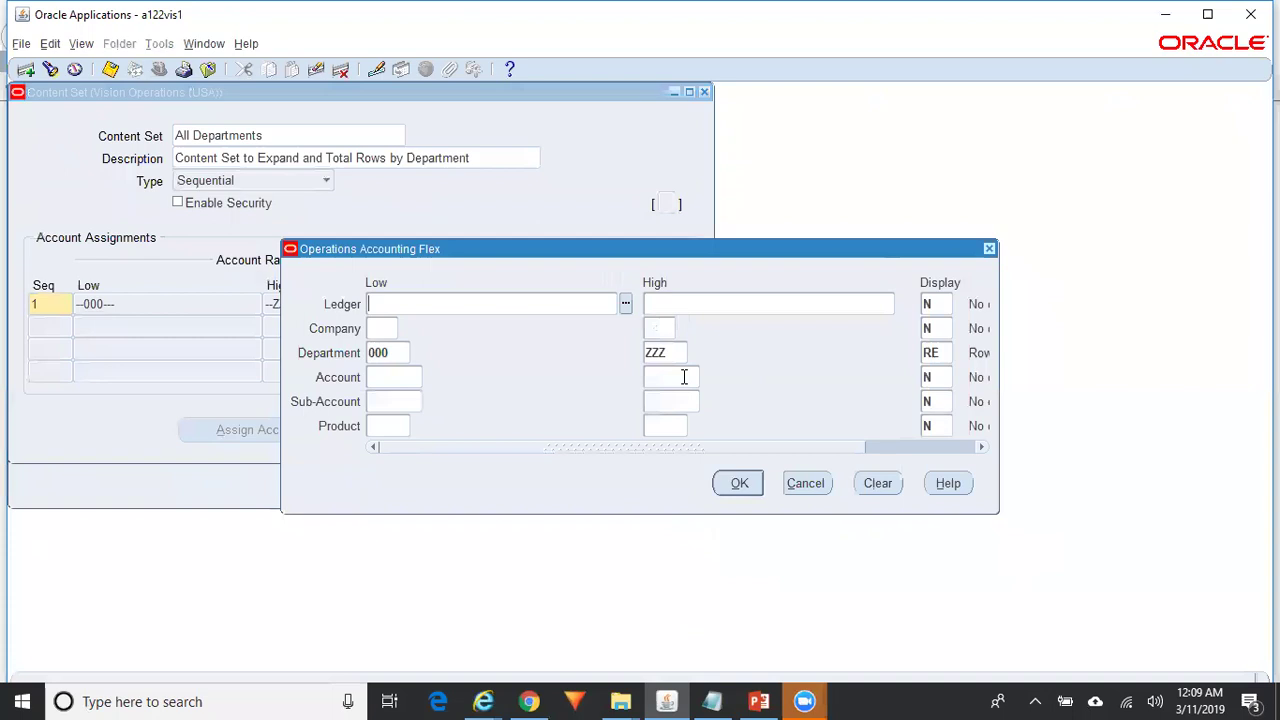
{"action": "left_click", "coordinate": [938, 353]}
{"action": "left_click", "coordinate": [820, 352]}
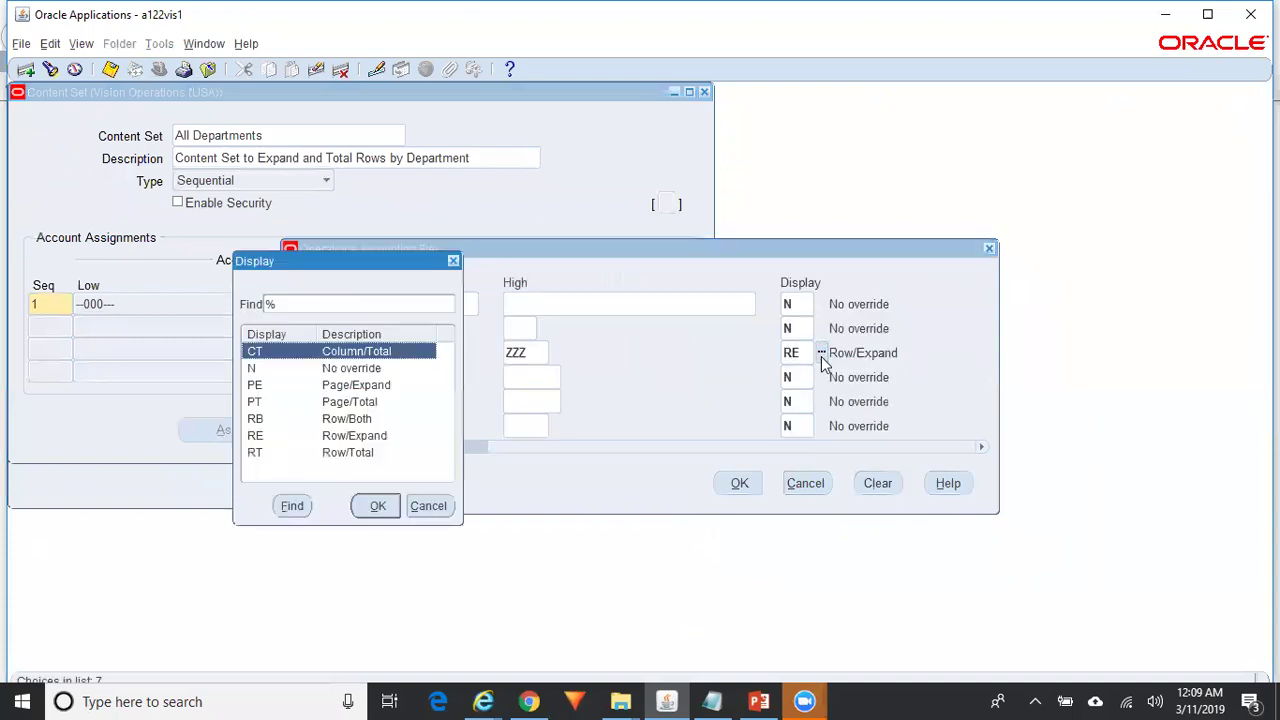
{"action": "left_click", "coordinate": [352, 419]}
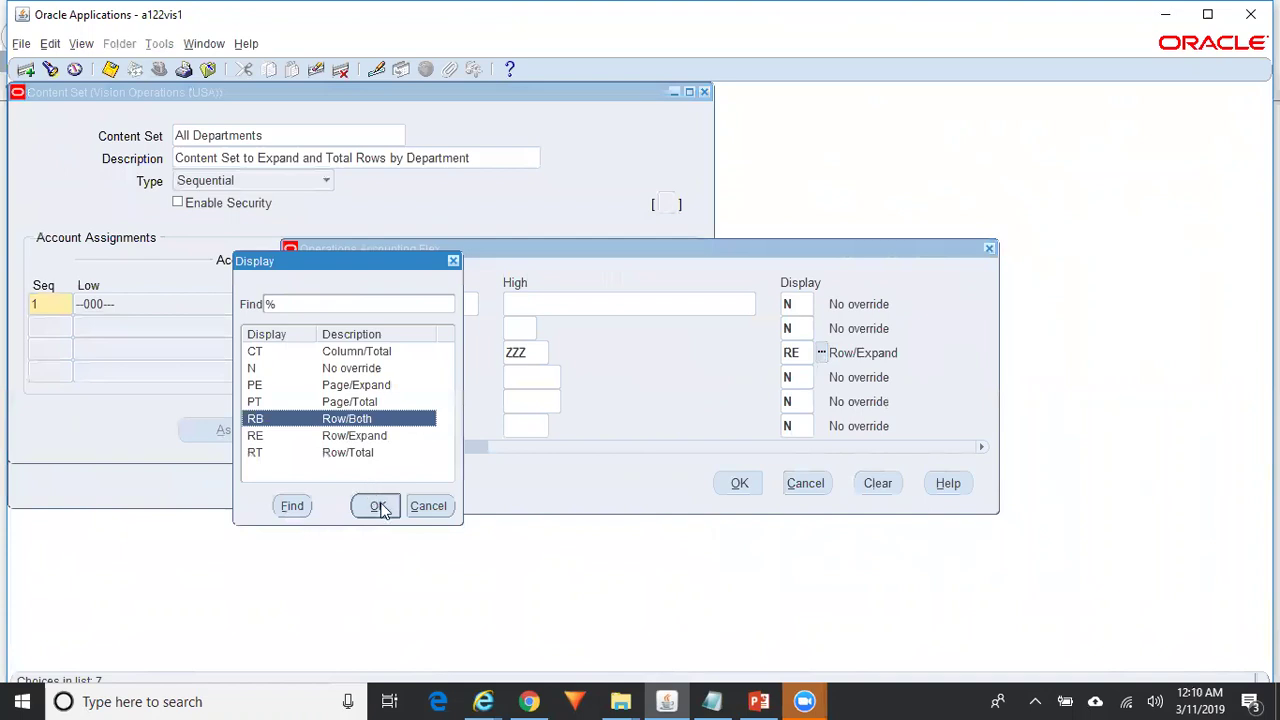
{"action": "left_click", "coordinate": [378, 506]}
{"action": "left_click", "coordinate": [739, 483]}
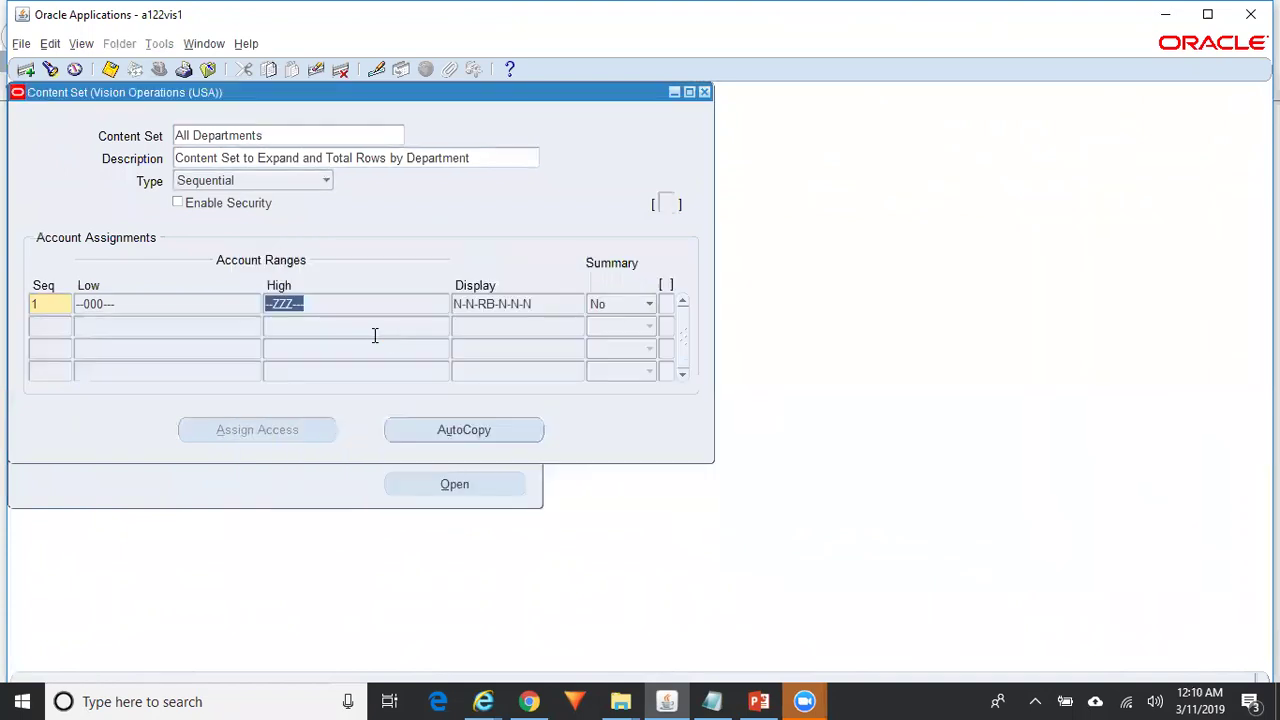
{"action": "key", "text": "ctrl+s"}
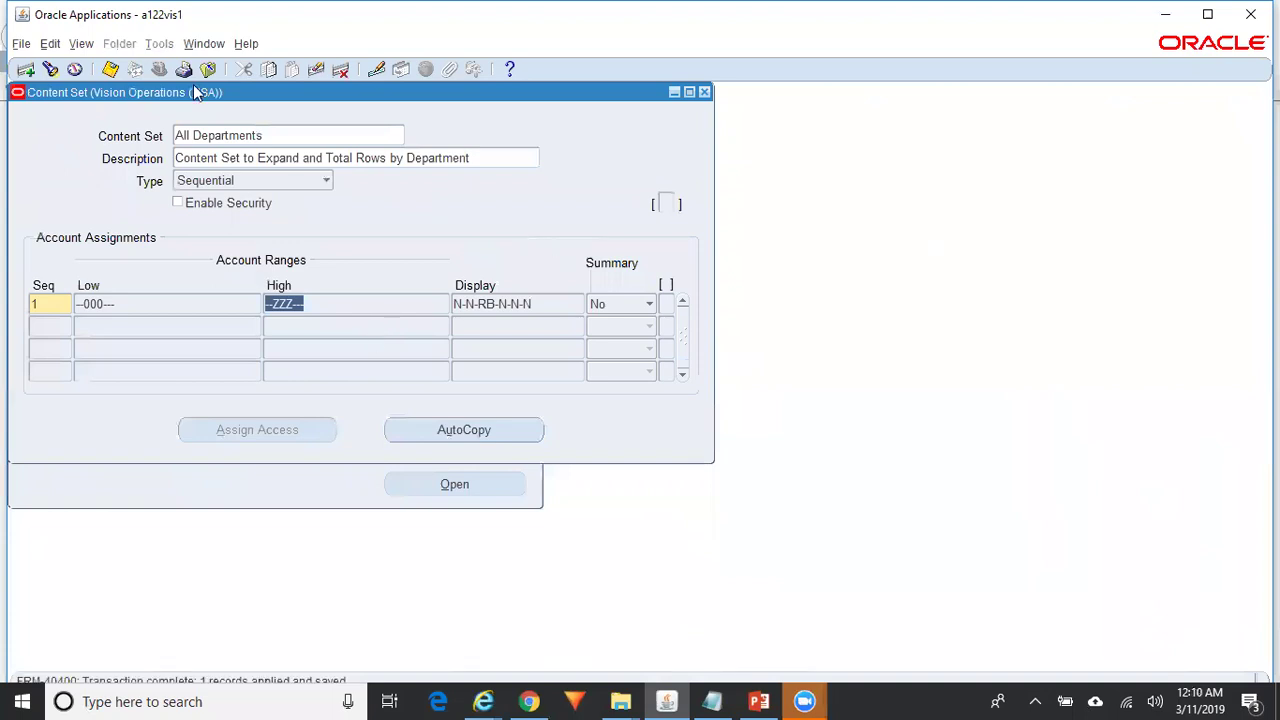
- Find all own requests, copy the latest Publish FSG Report request, submit it, and decline another request
{"action": "left_click", "coordinate": [70, 45]}
{"action": "left_click", "coordinate": [127, 283]}
{"action": "left_click", "coordinate": [585, 532]}
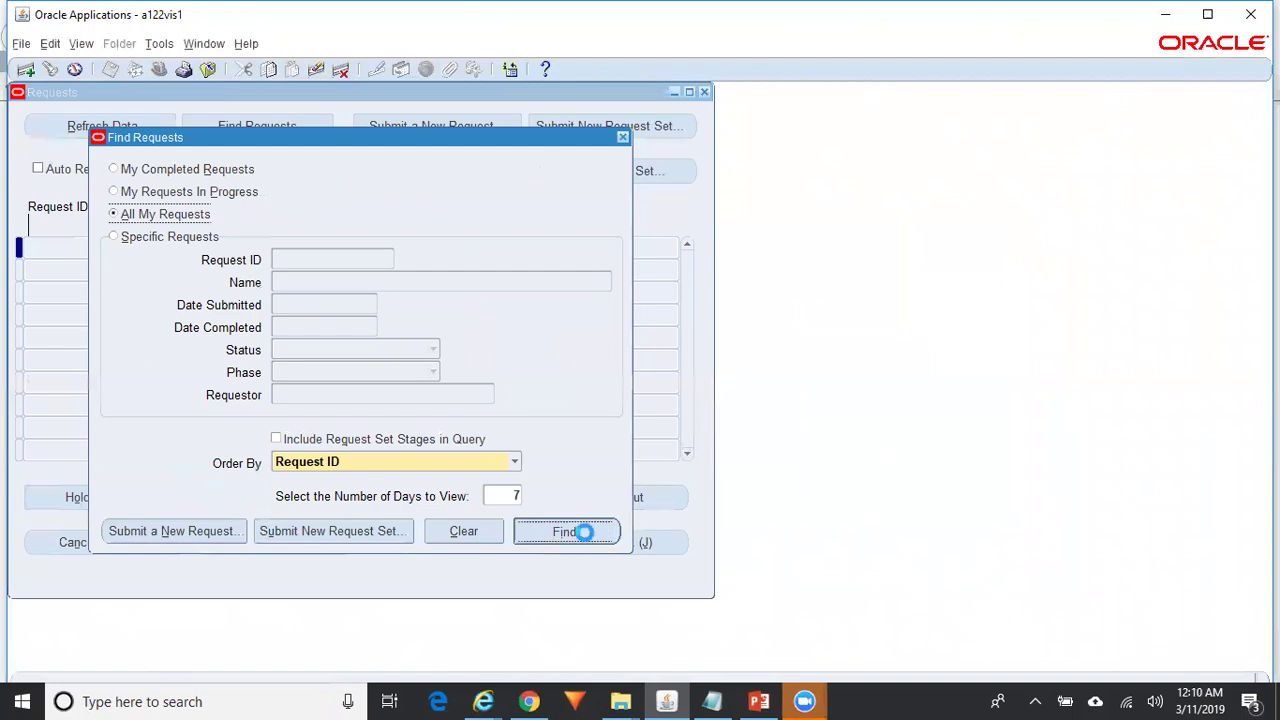
{"action": "left_click", "coordinate": [487, 140]}
{"action": "left_click", "coordinate": [595, 172]}
{"action": "left_click", "coordinate": [768, 235]}
{"action": "left_click", "coordinate": [918, 578]}
{"action": "left_click", "coordinate": [480, 545]}
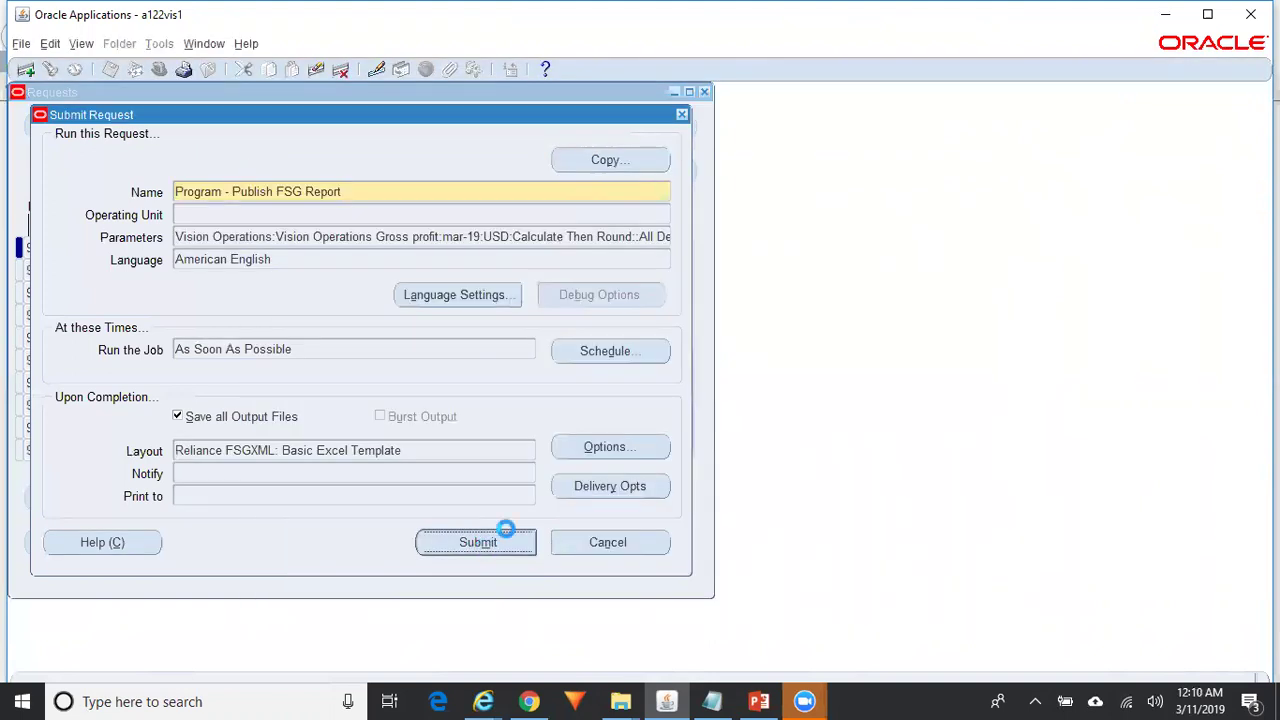
{"action": "left_click", "coordinate": [690, 346]}
- Refresh the requests list until the Row/Both request completes and open its output maximized in Excel
{"action": "left_click", "coordinate": [138, 127]}
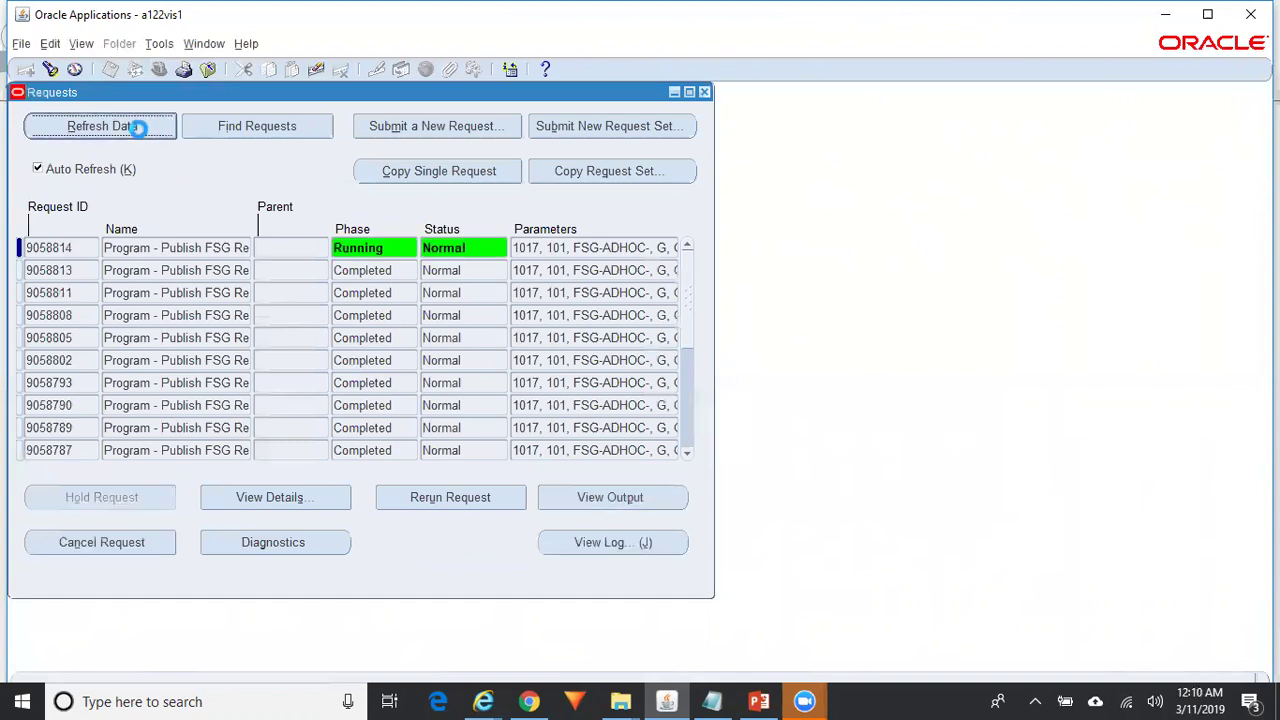
{"action": "left_click", "coordinate": [138, 127]}
{"action": "left_click", "coordinate": [592, 495]}
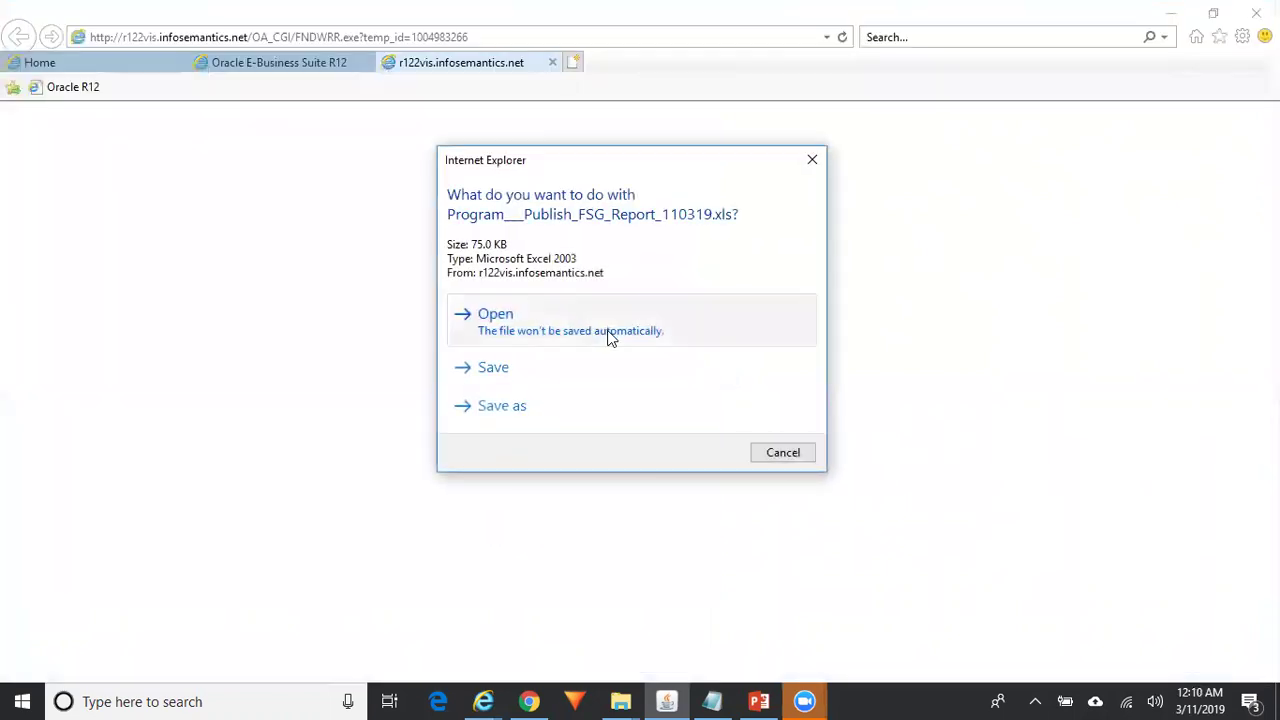
{"action": "left_click", "coordinate": [612, 338]}
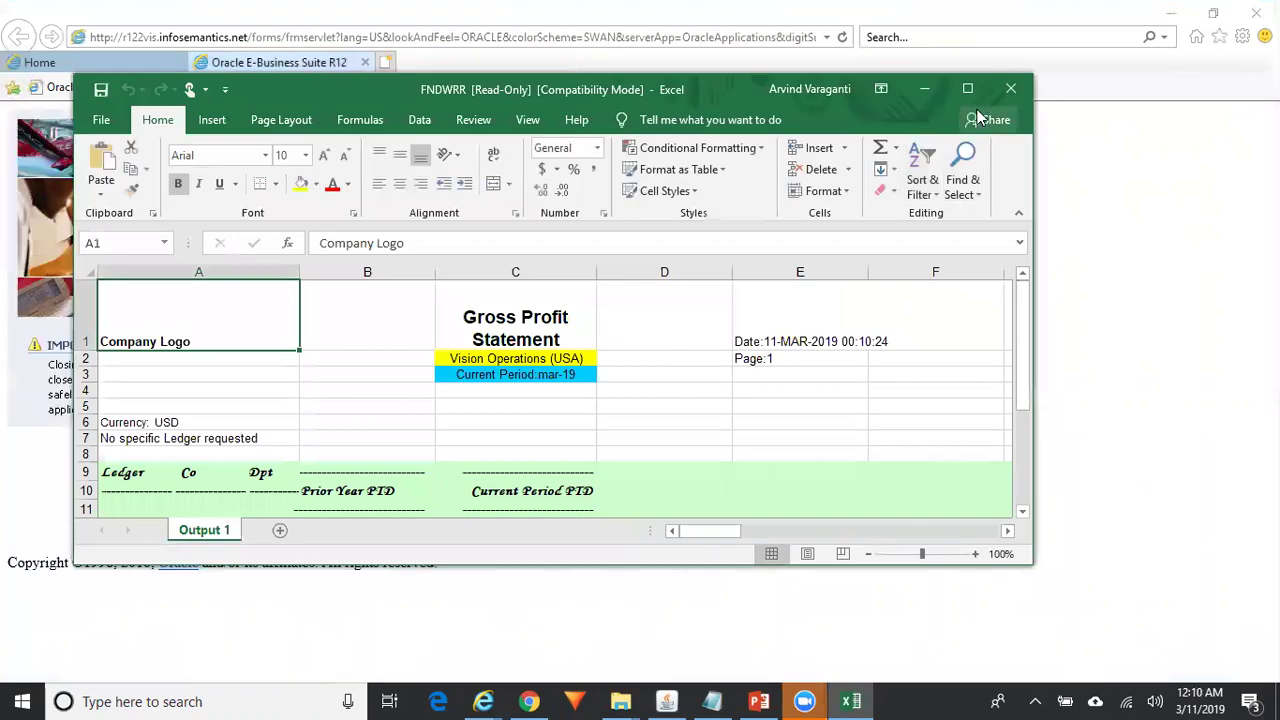
{"action": "left_click", "coordinate": [967, 89]}
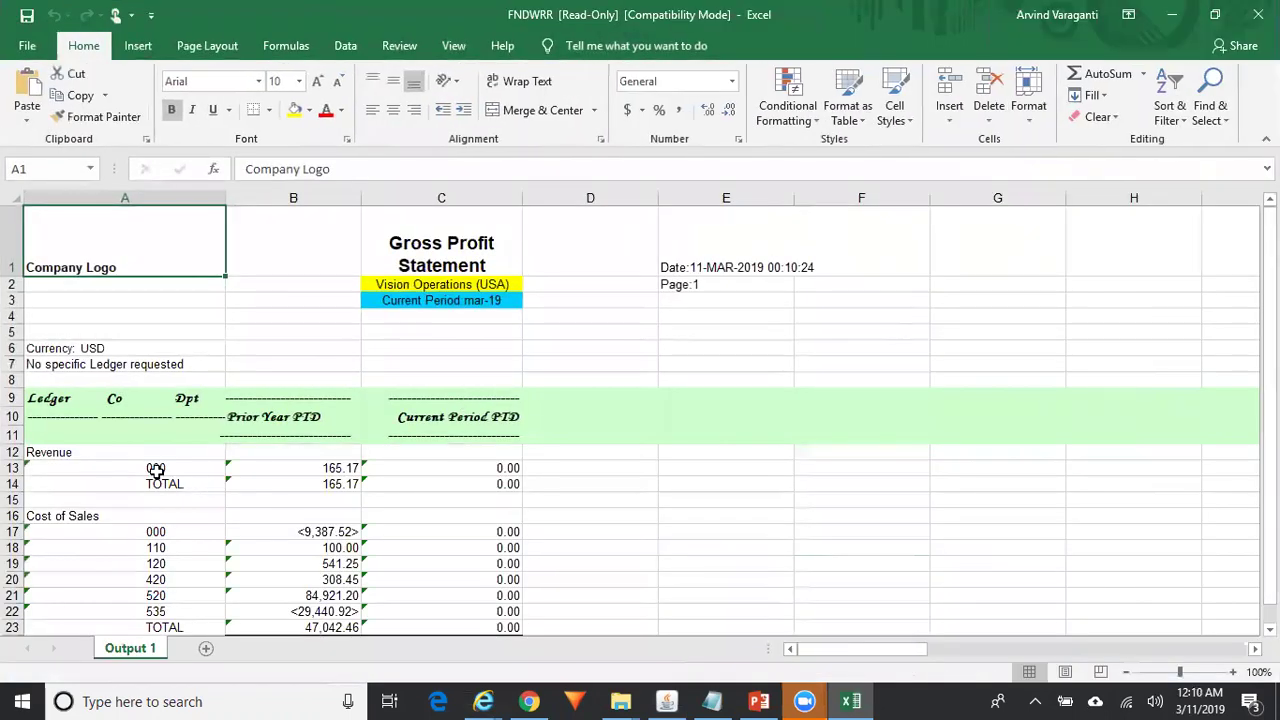
- Examine the department and TOTAL rows under Revenue and Cost of Sales in the Row/Both report
{"action": "left_click", "coordinate": [155, 468]}
{"action": "key", "text": "Down"}
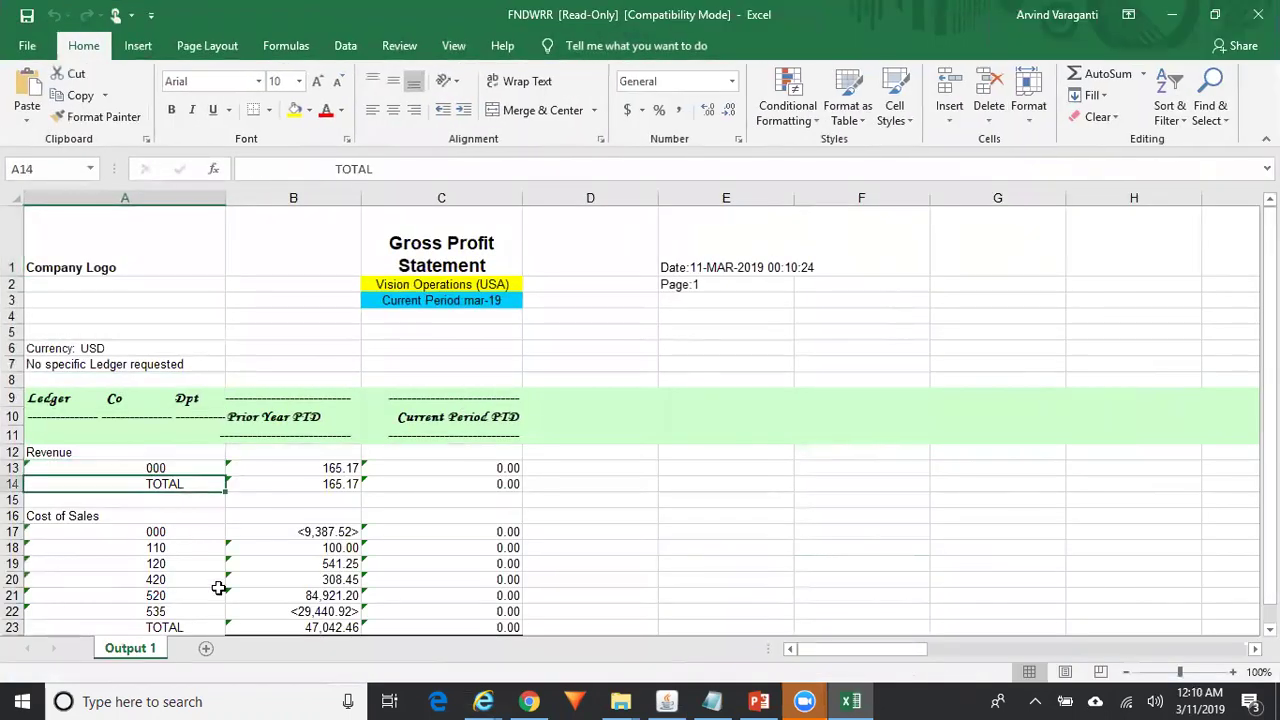
{"action": "key", "text": "Down"}
{"action": "key", "text": "Down"}
{"action": "key", "text": "Down"}
{"action": "key", "text": "Down"}
{"action": "key", "text": "Down"}
{"action": "key", "text": "Down"}
{"action": "key", "text": "Down"}
{"action": "key", "text": "Down"}
{"action": "key", "text": "Down"}
{"action": "key", "text": "Down"}
{"action": "key", "text": "Up"}
{"action": "key", "text": "Up"}
{"action": "key", "text": "Up"}
{"action": "key", "text": "Up"}
{"action": "key", "text": "Up"}
{"action": "key", "text": "Up"}
{"action": "key", "text": "Up"}
{"action": "key", "text": "Down"}
{"action": "key", "text": "Down"}
{"action": "key", "text": "Down"}
{"action": "key", "text": "Down"}
{"action": "key", "text": "Down"}
{"action": "key", "text": "Down"}
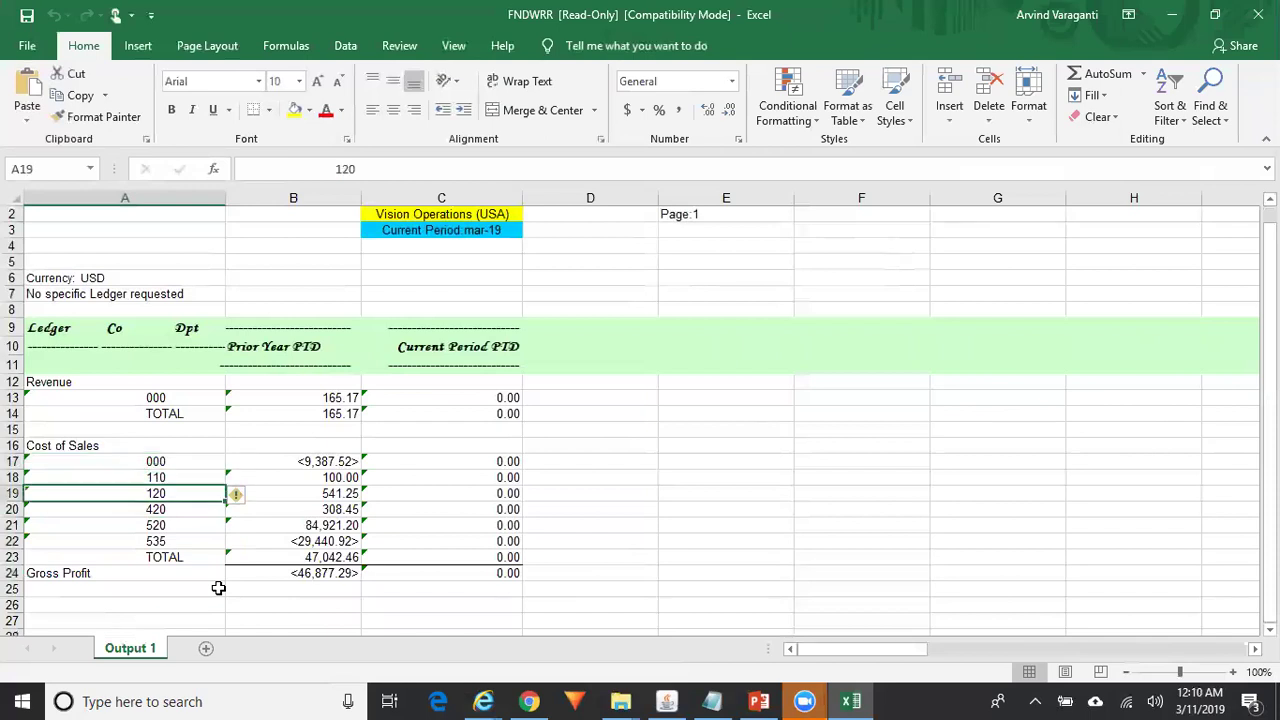
- Switch to Oracle Applications, close the requests list, and highlight RT (Row/Total) among the Department segment's display options
{"action": "left_click", "coordinate": [666, 701]}
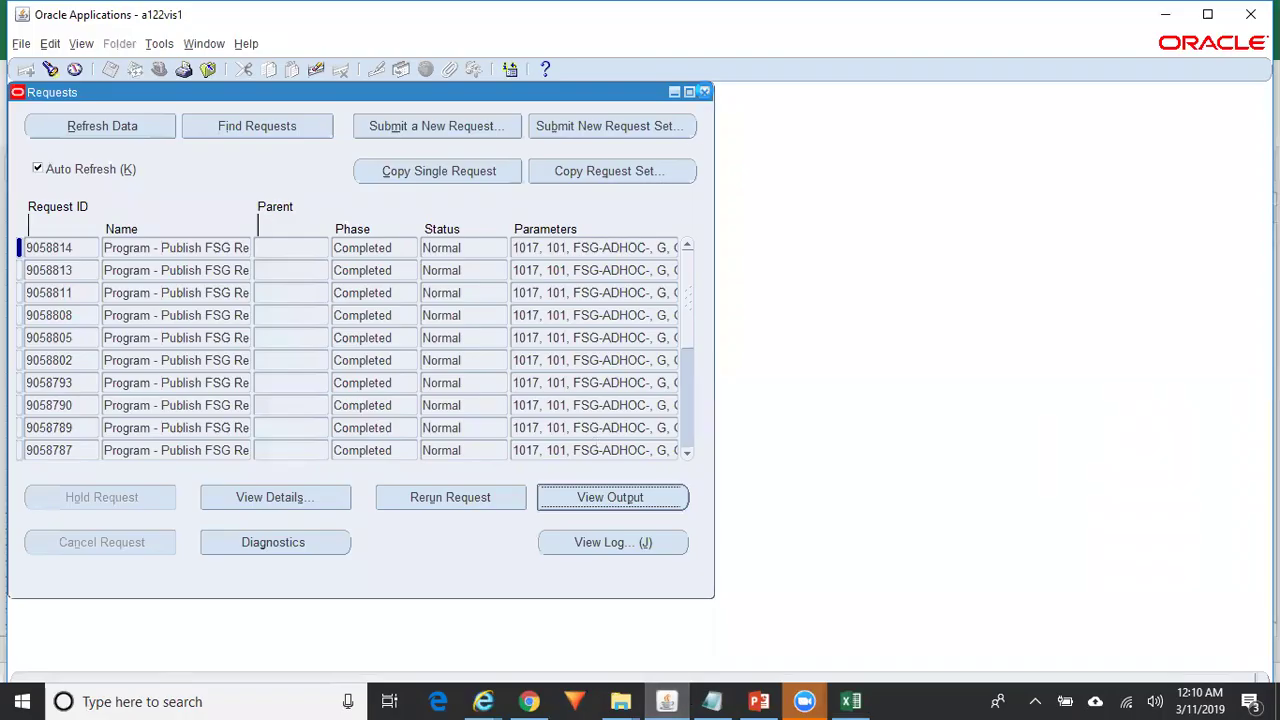
{"action": "left_click", "coordinate": [704, 92]}
{"action": "left_click", "coordinate": [102, 306]}
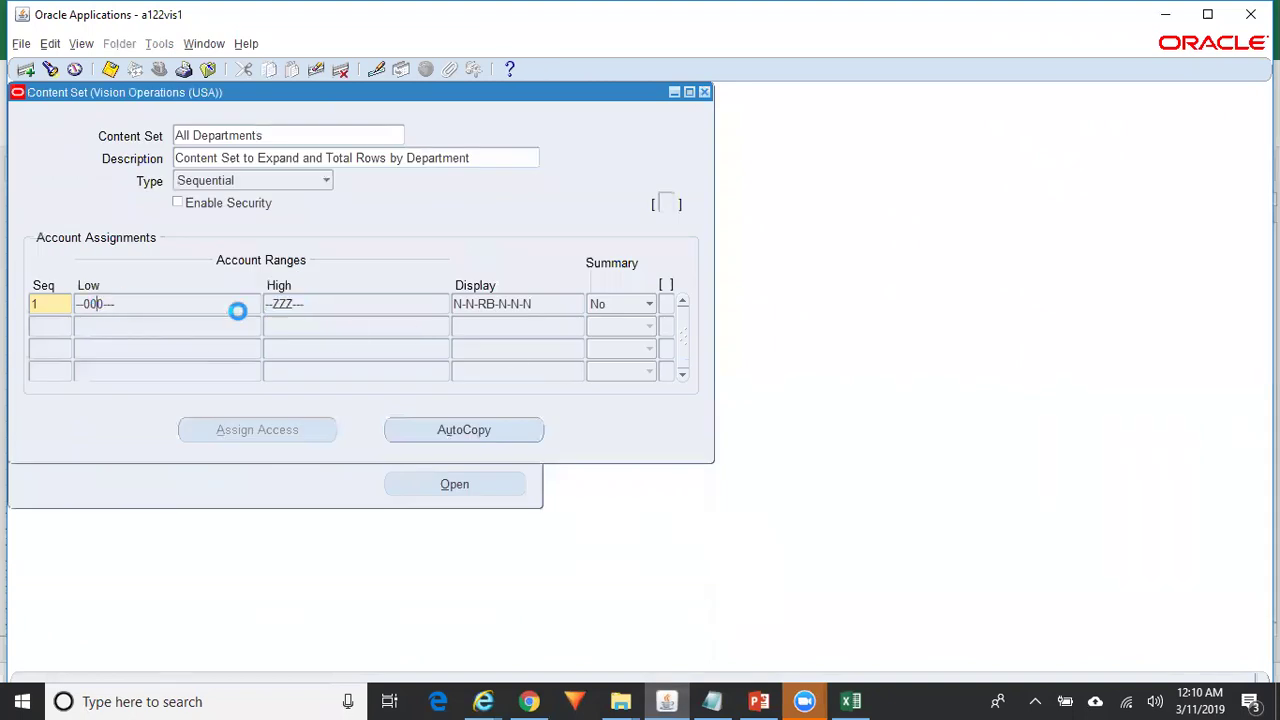
{"action": "left_click", "coordinate": [950, 356]}
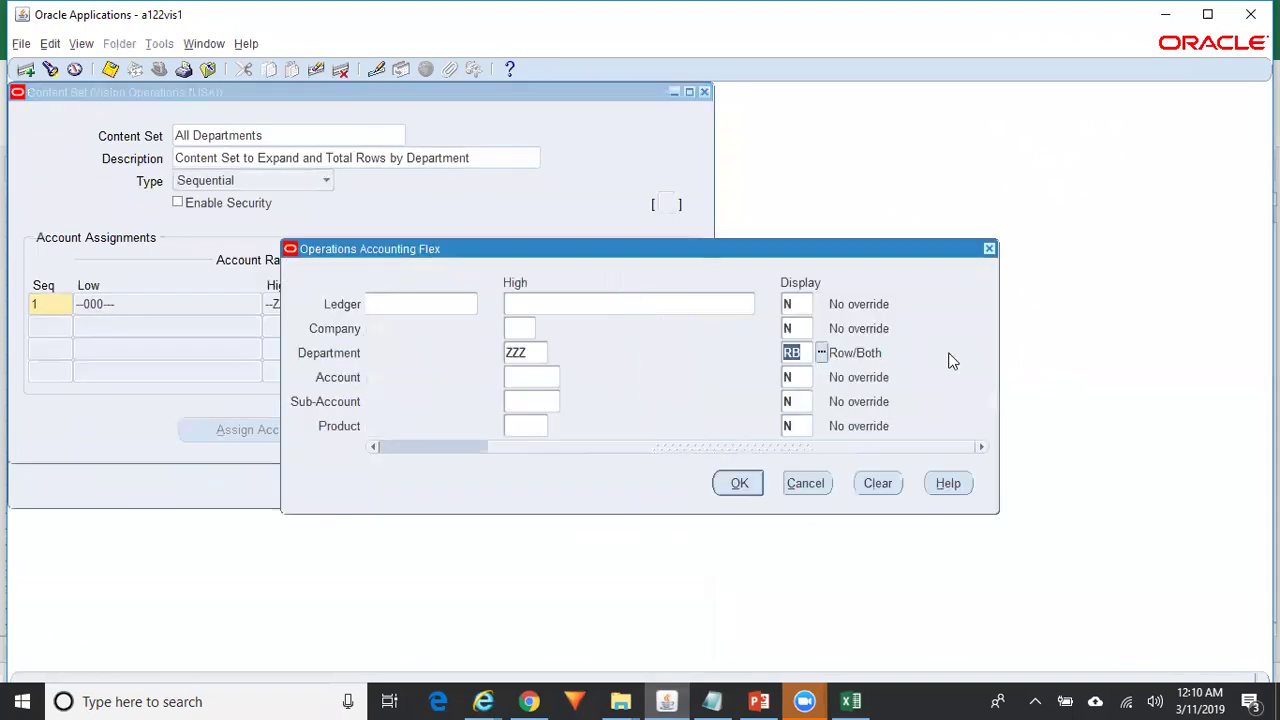
{"action": "left_click", "coordinate": [821, 353]}
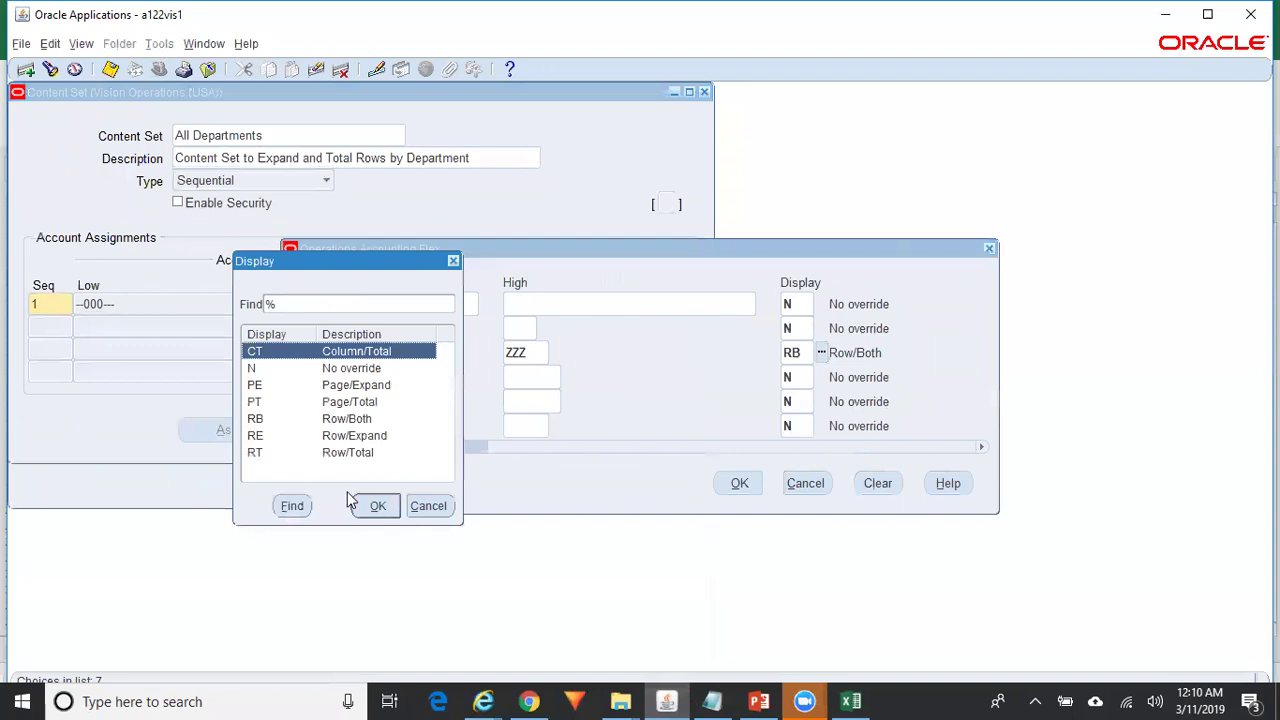
{"action": "left_click", "coordinate": [293, 458]}
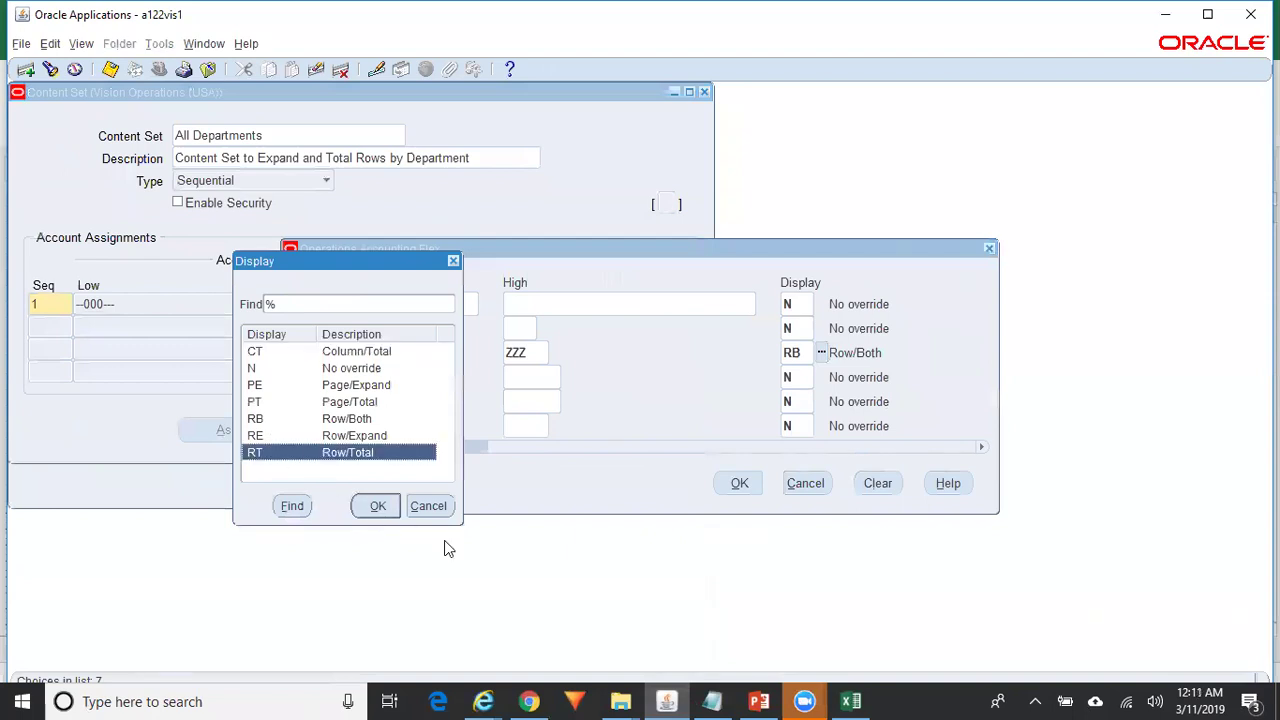
- Switch to the Row/Both report in Excel, inspect the Revenue and Cost of Sales TOTAL rows, and return to Oracle Applications
{"action": "key", "text": "alt+Tab"}
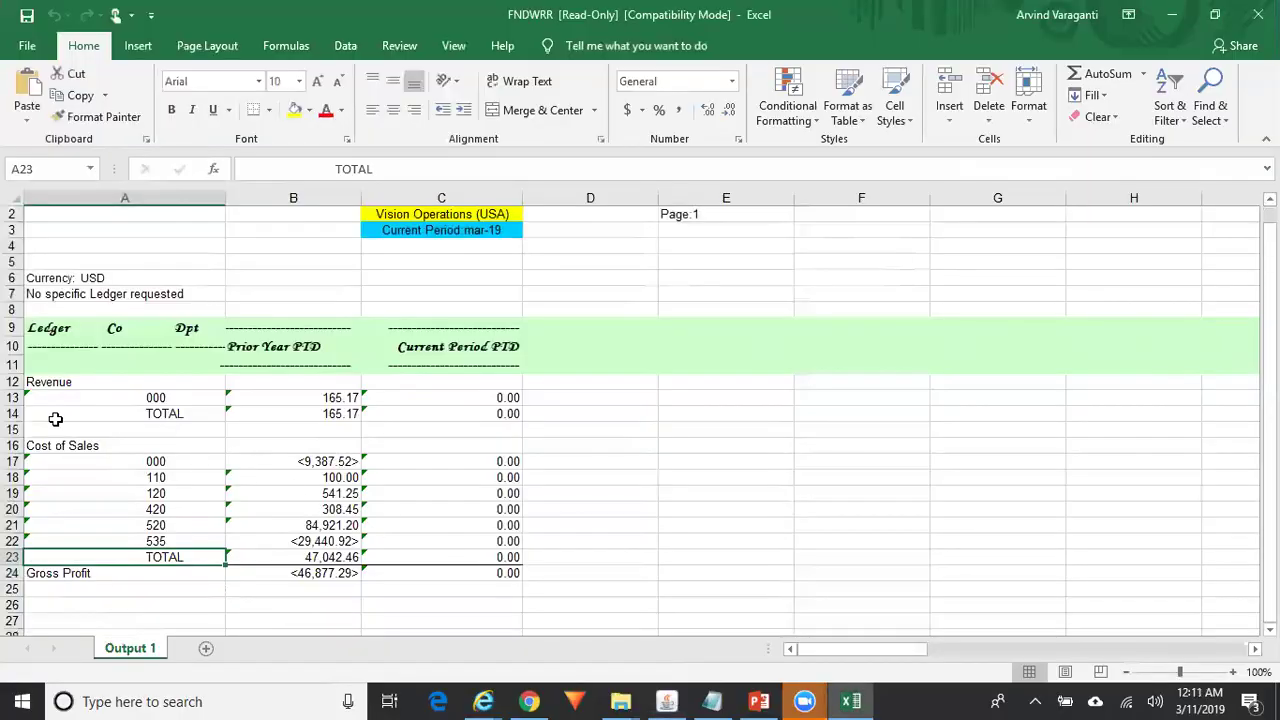
{"action": "left_click", "coordinate": [13, 414]}
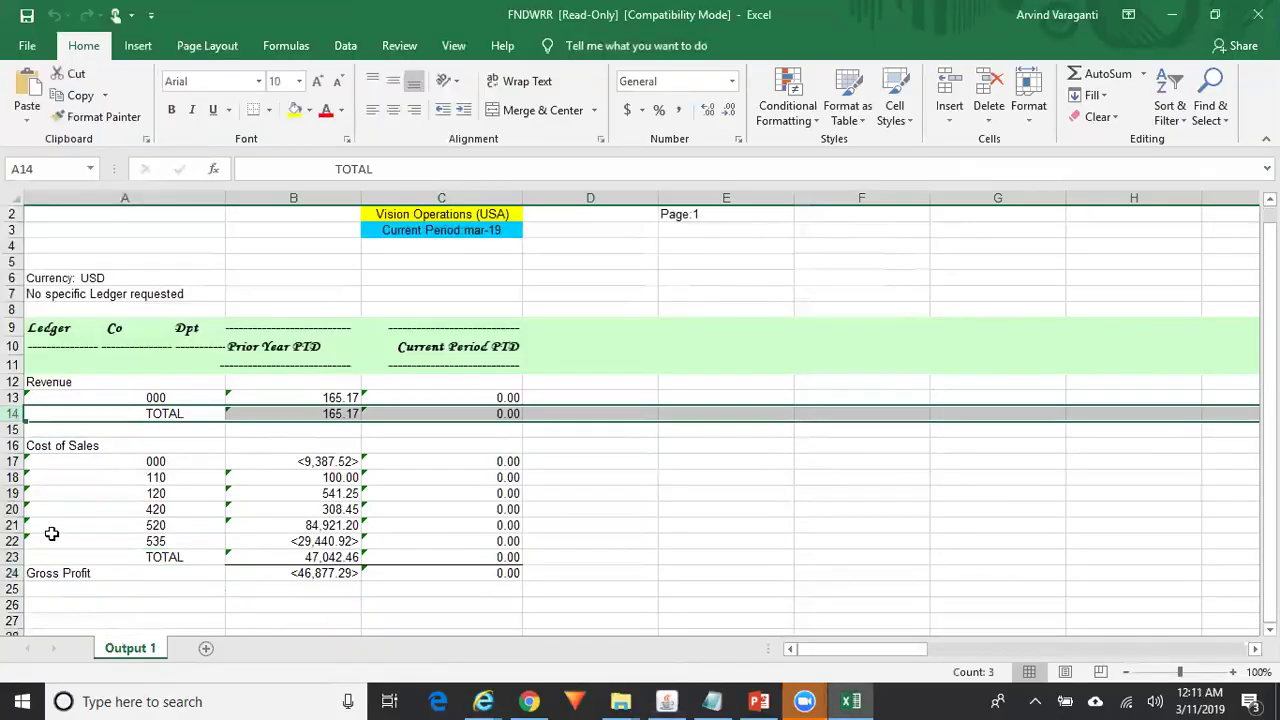
{"action": "left_click", "coordinate": [13, 557]}
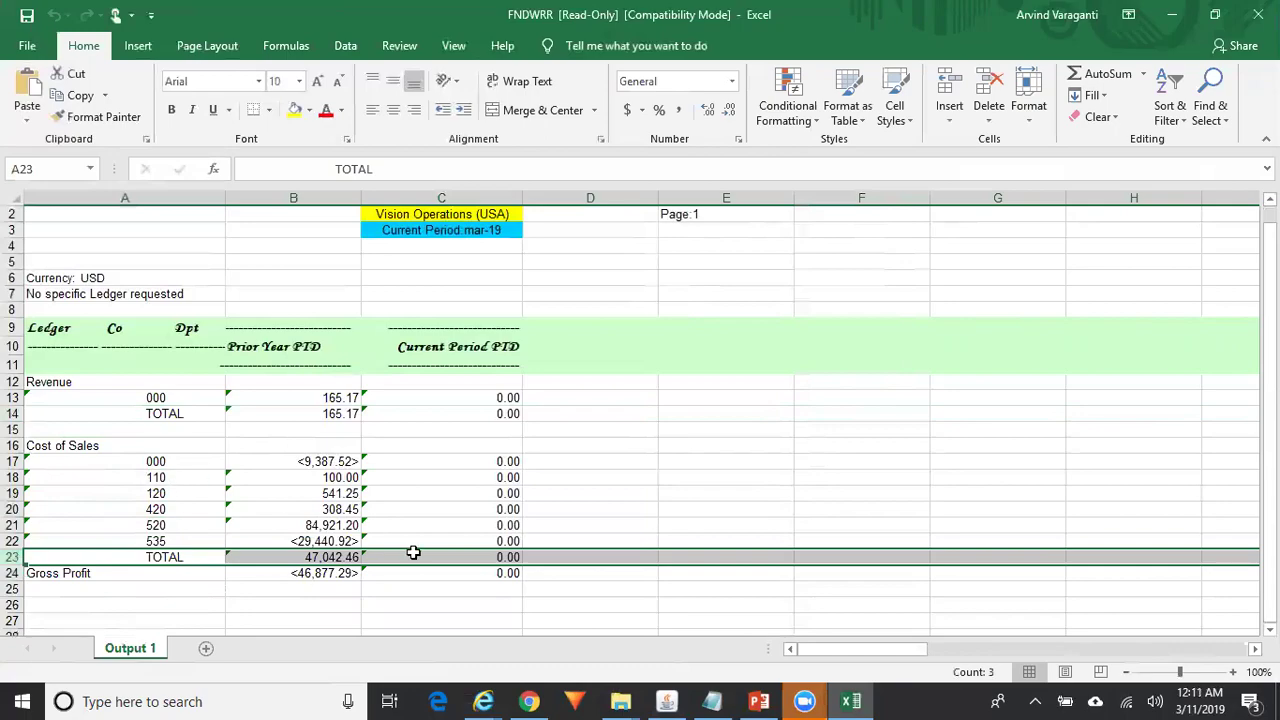
{"action": "key", "text": "alt+Tab"}
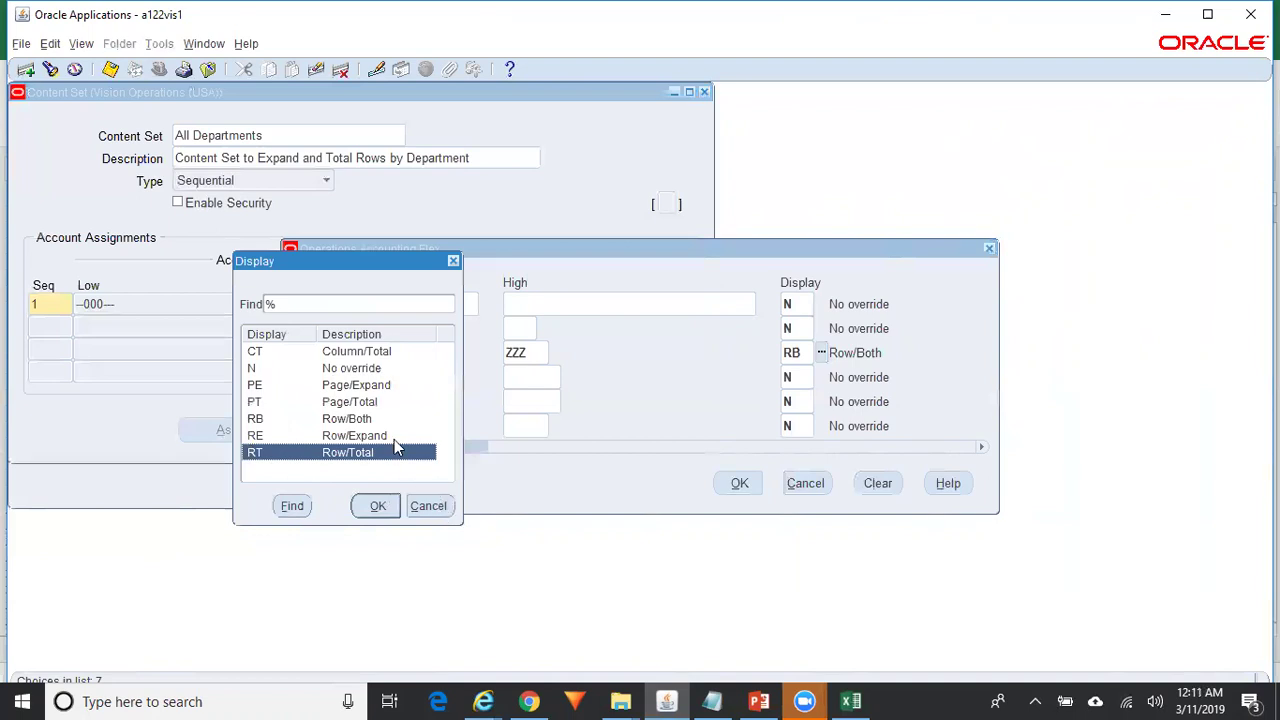
- Highlight the PE (Page/Expand) display option, and cancel both the options list and the account ranges dialog
{"action": "left_click", "coordinate": [366, 391]}
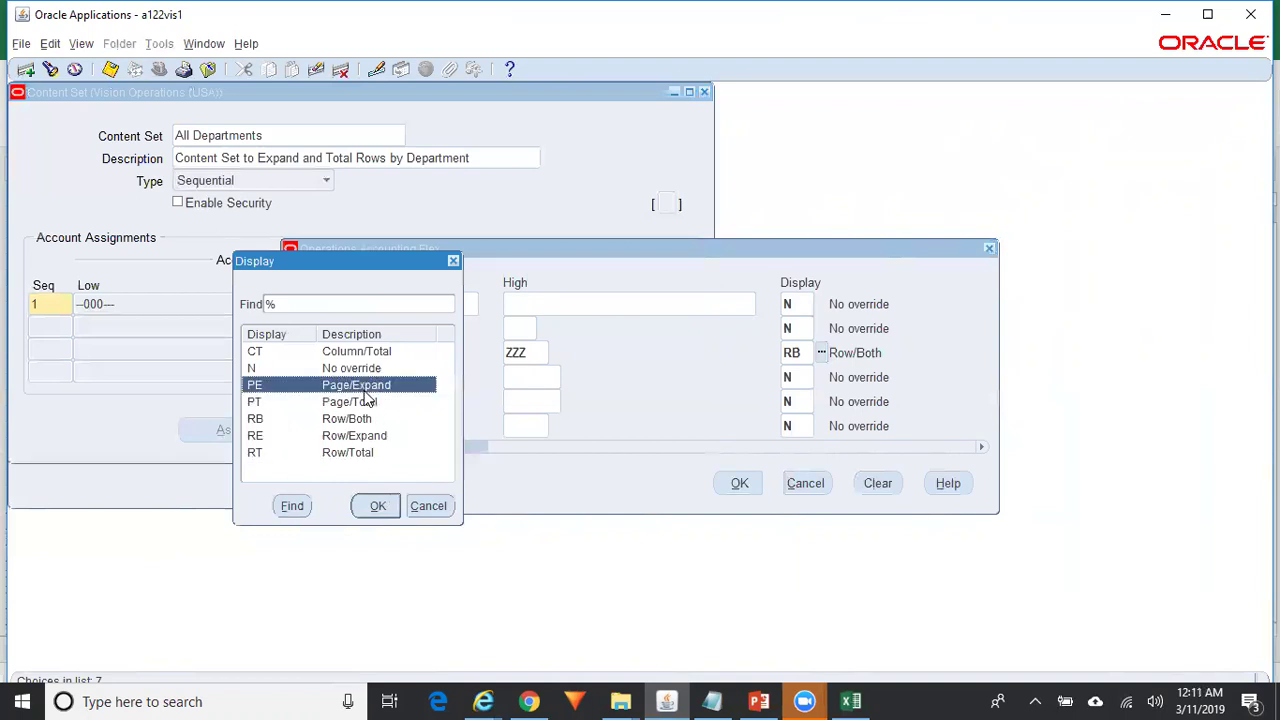
{"action": "left_click", "coordinate": [443, 508]}
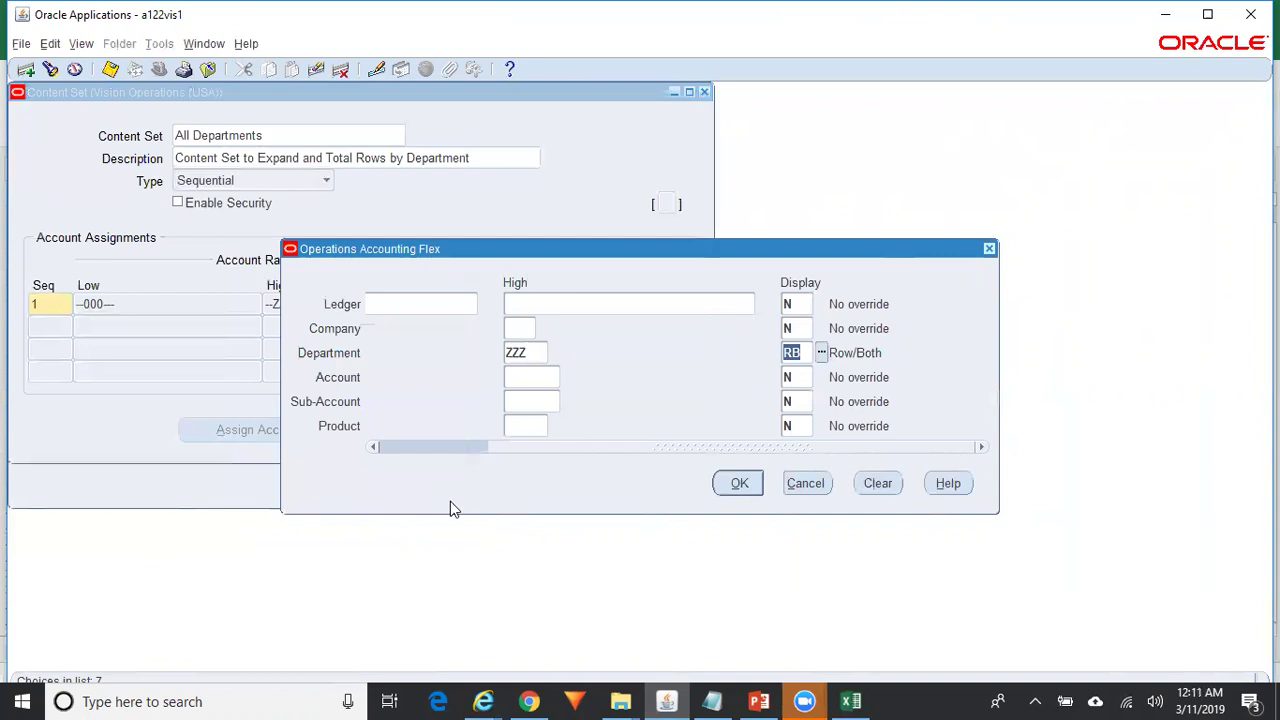
{"action": "left_click", "coordinate": [805, 482]}
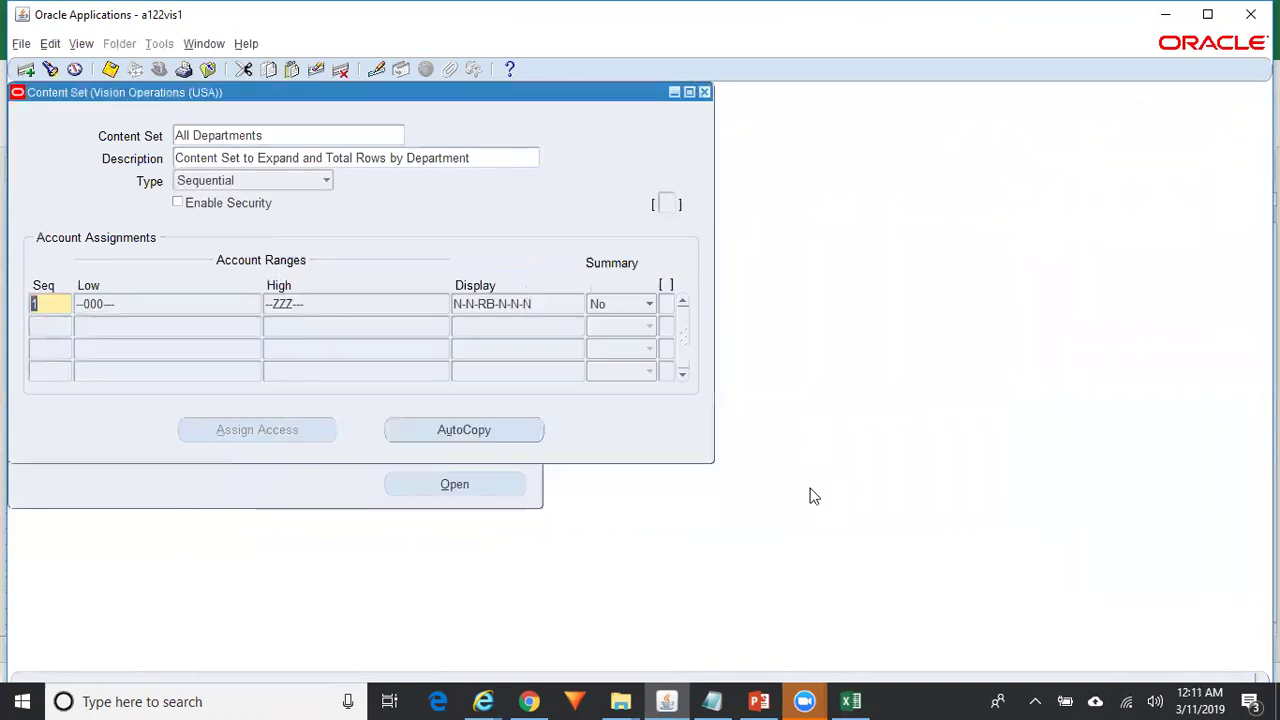